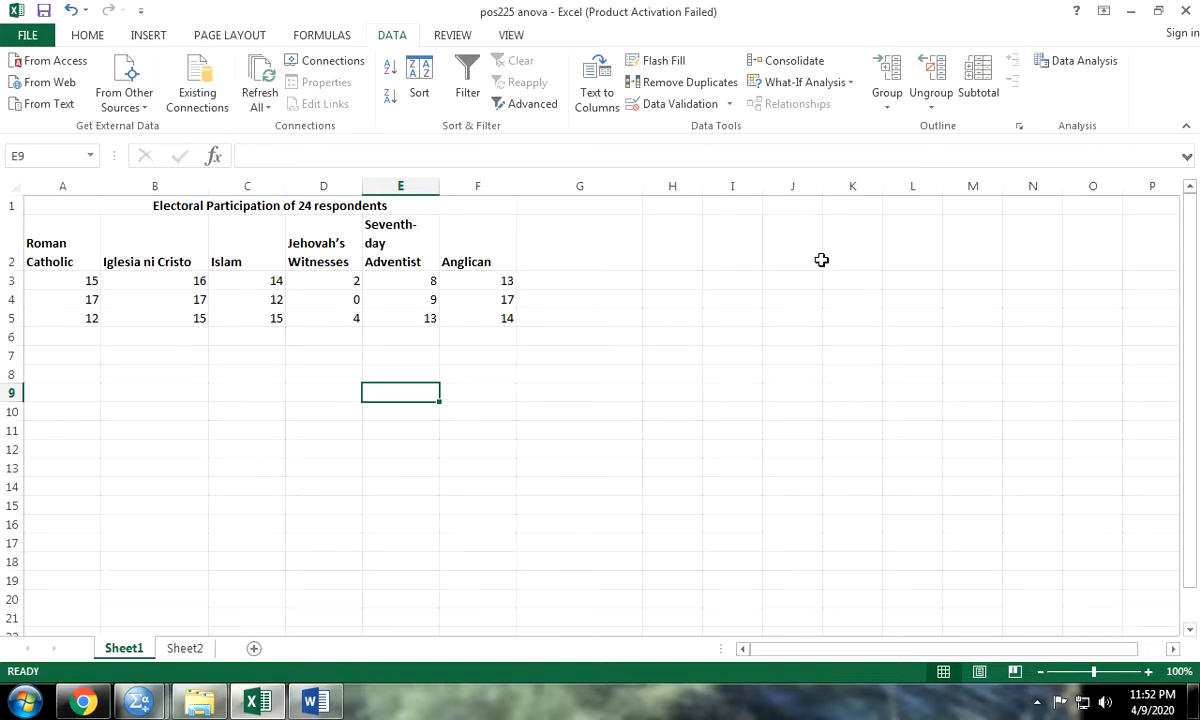
- Enter "t-test", "iv" and "dv" as headings in cells E9, F9 and G9
type("t-test")
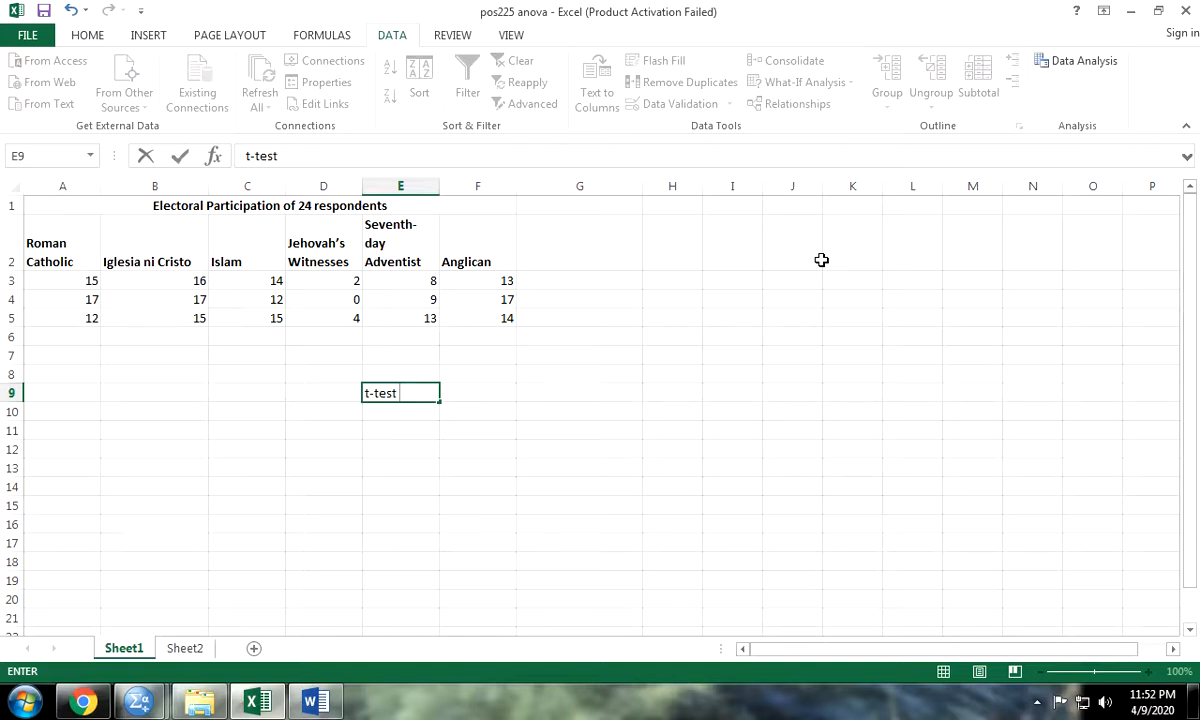
key("Tab")
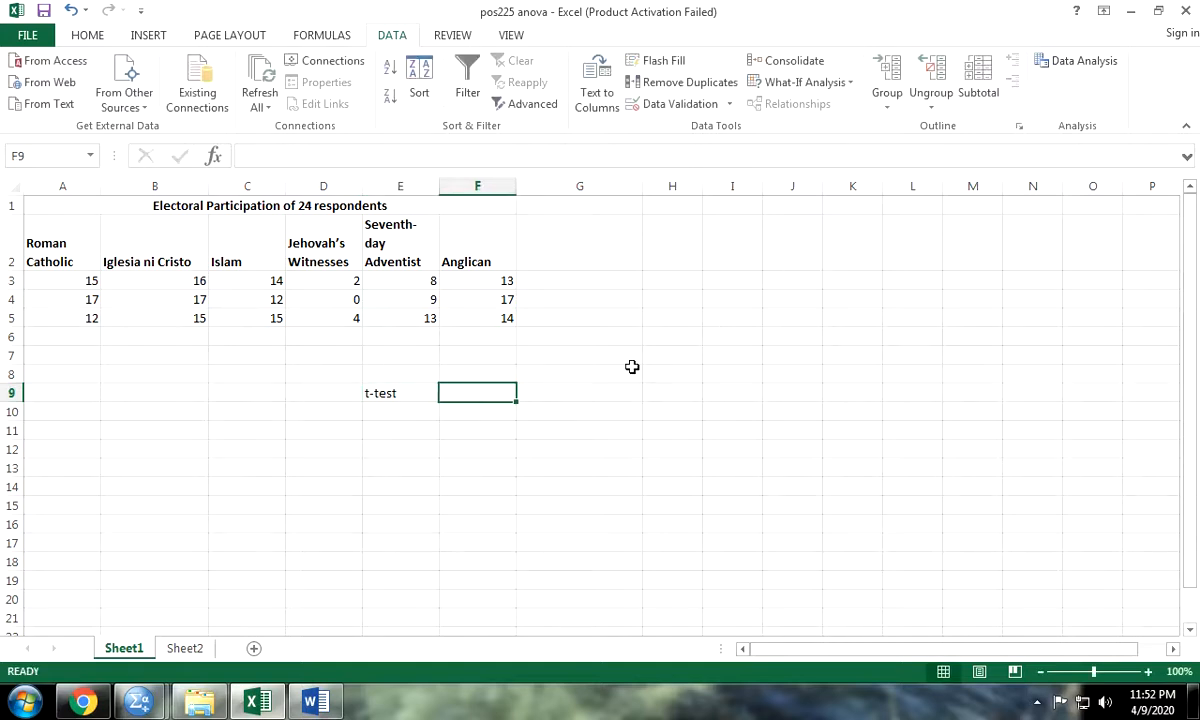
type("iv")
key("Tab")
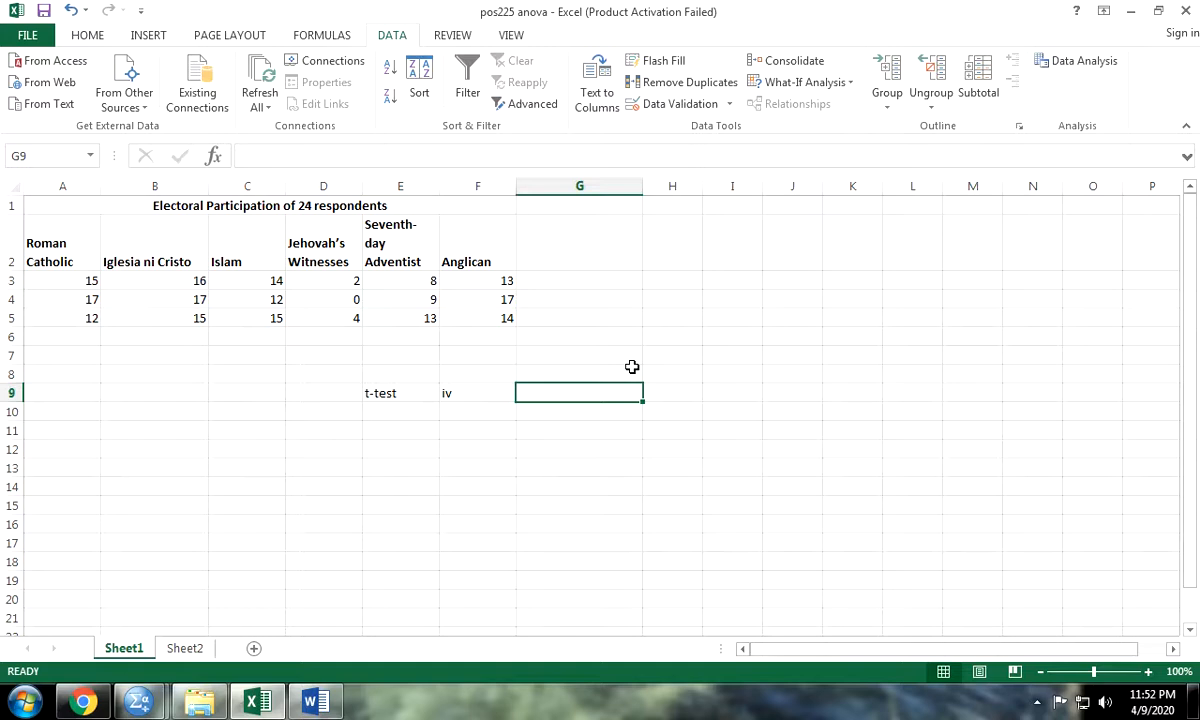
type("dv")
key("Return")
- Enter "categorical" in F10 as the variable type under the iv heading
key("Left")
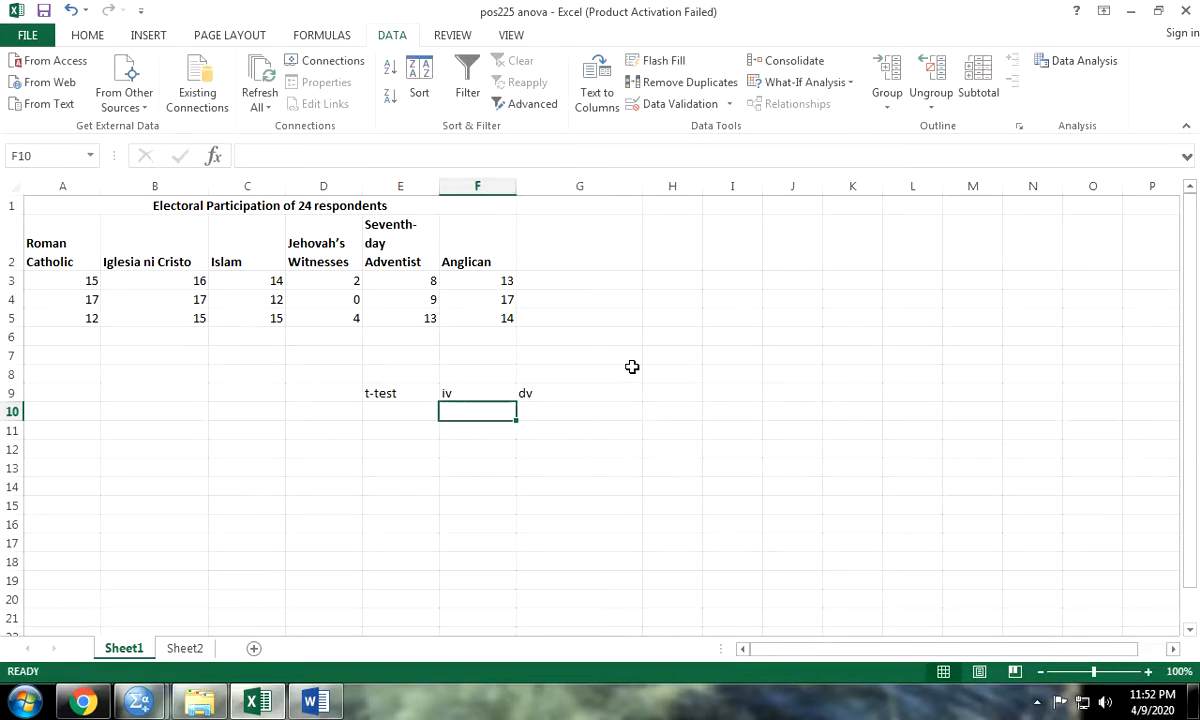
type("2")
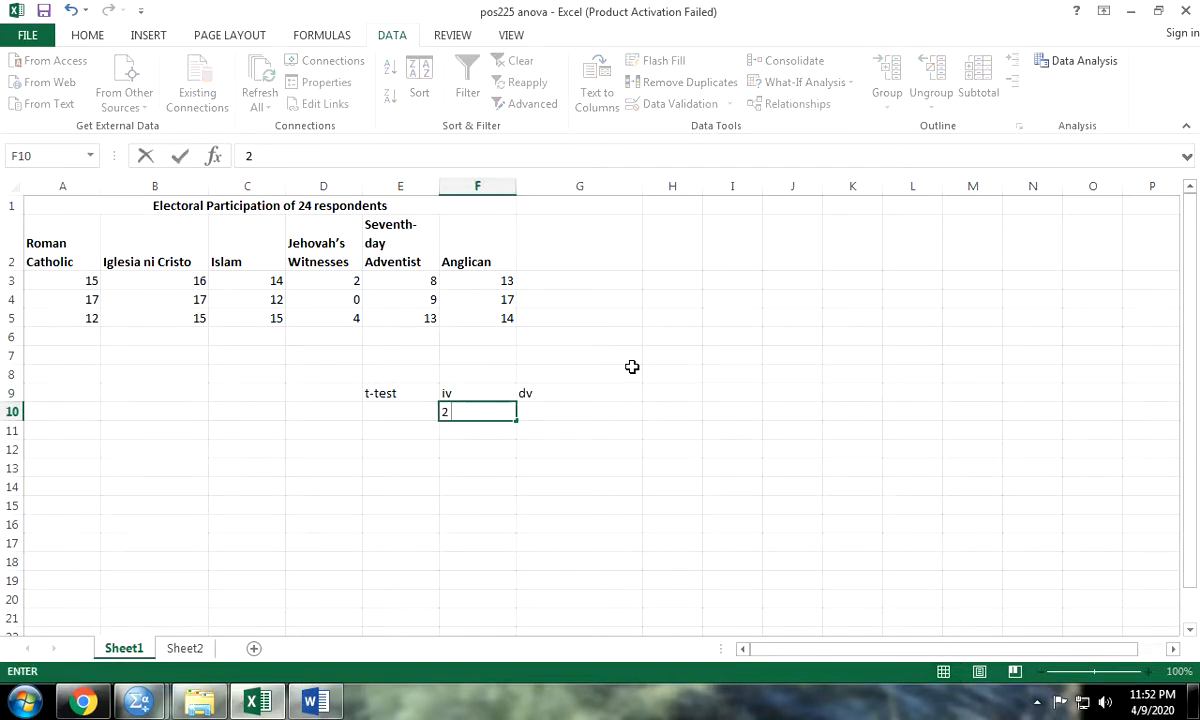
key("BackSpace")
type("categerocai")
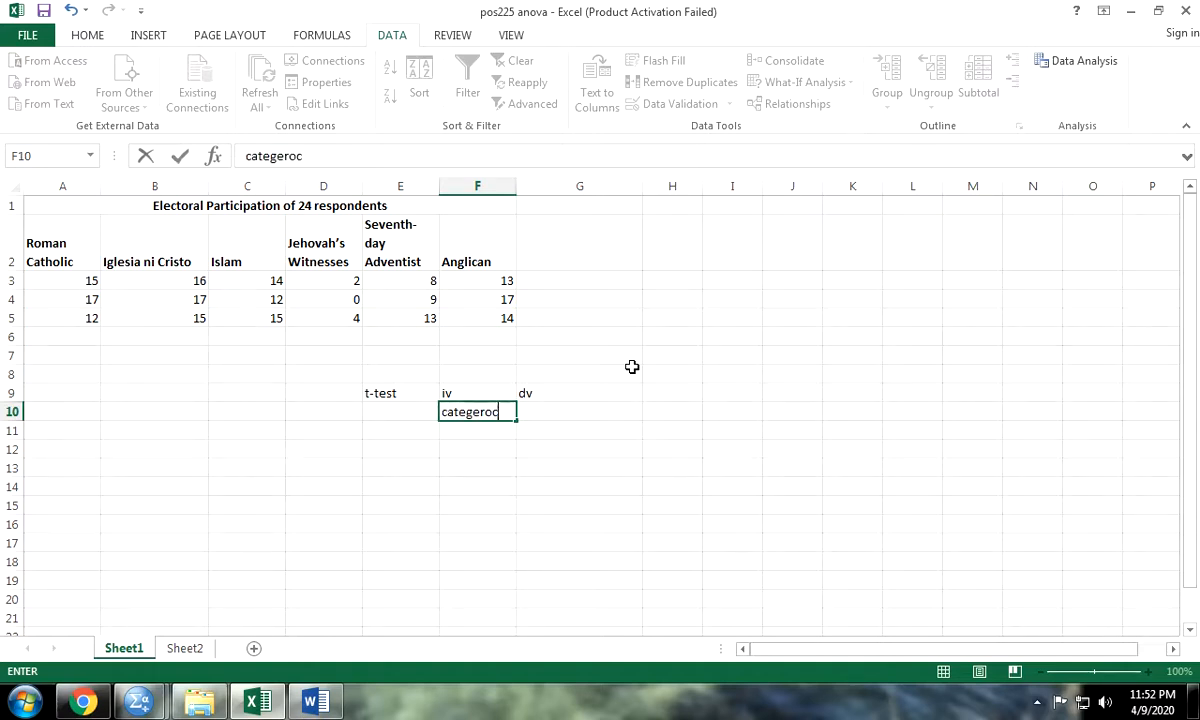
key("BackSpace")
key("BackSpace")
key("BackSpace")
key("BackSpace")
key("BackSpace")
key("BackSpace")
type("orical")
key("Return")
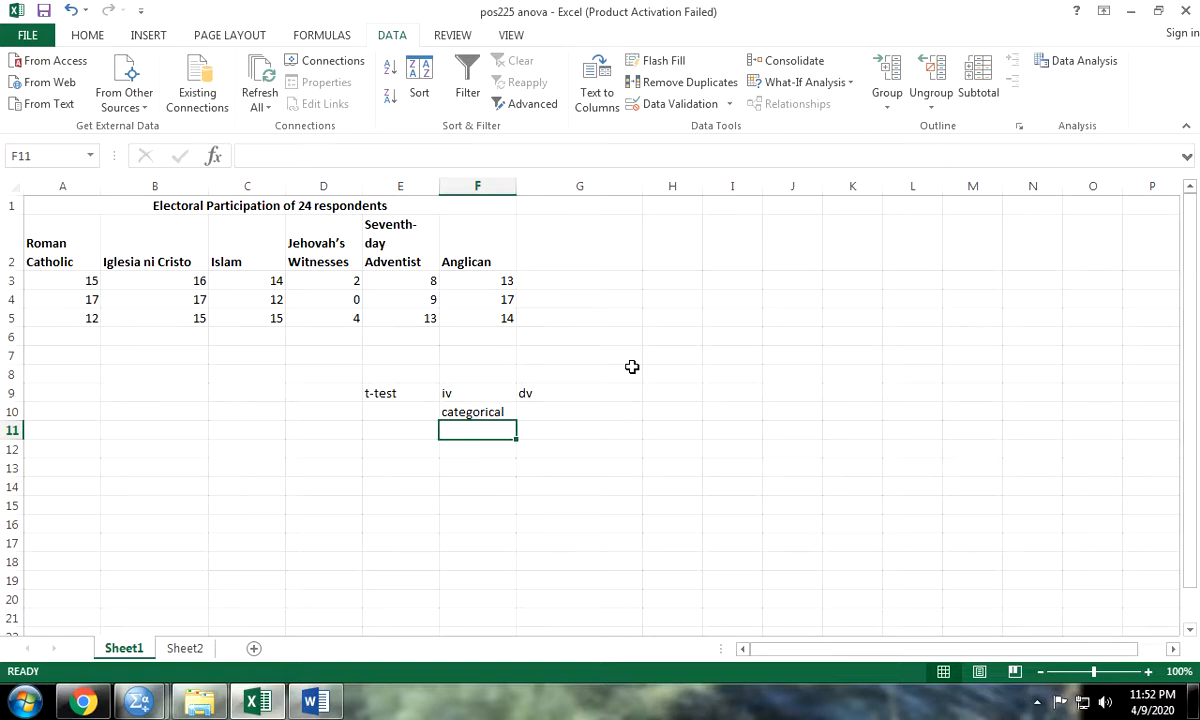
- Enter "2 grouped sample" in F11 and widen column F so the text fits
type("2")
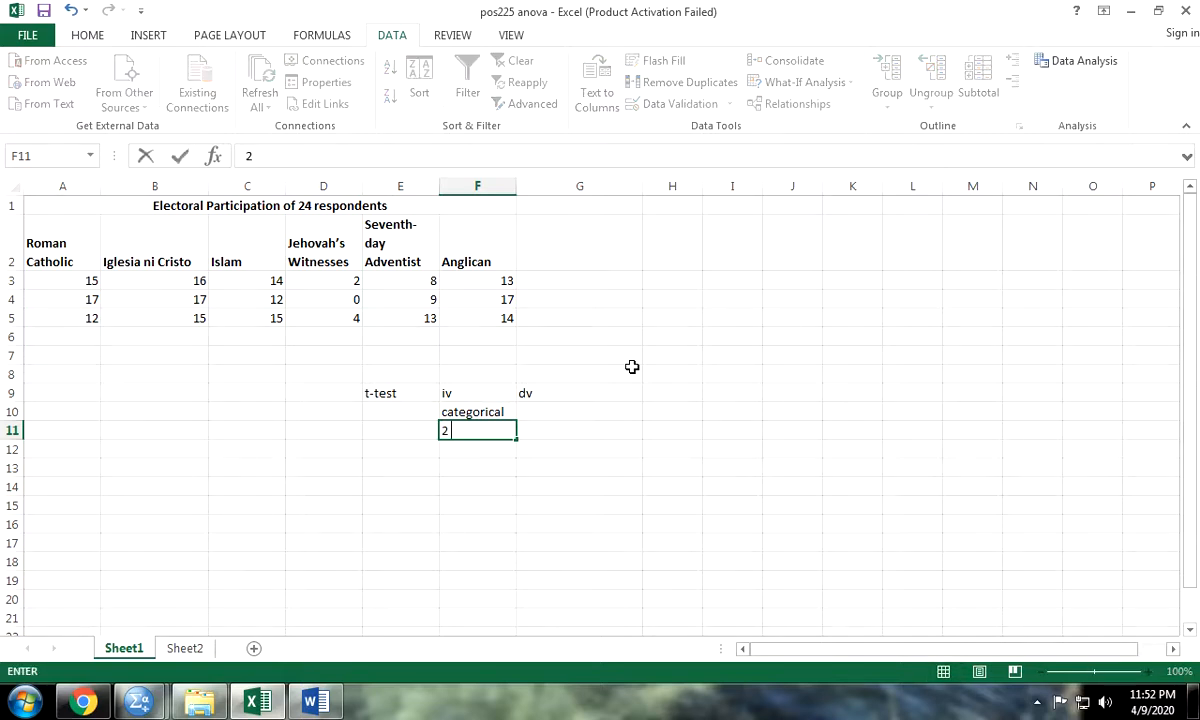
type(" grouped")
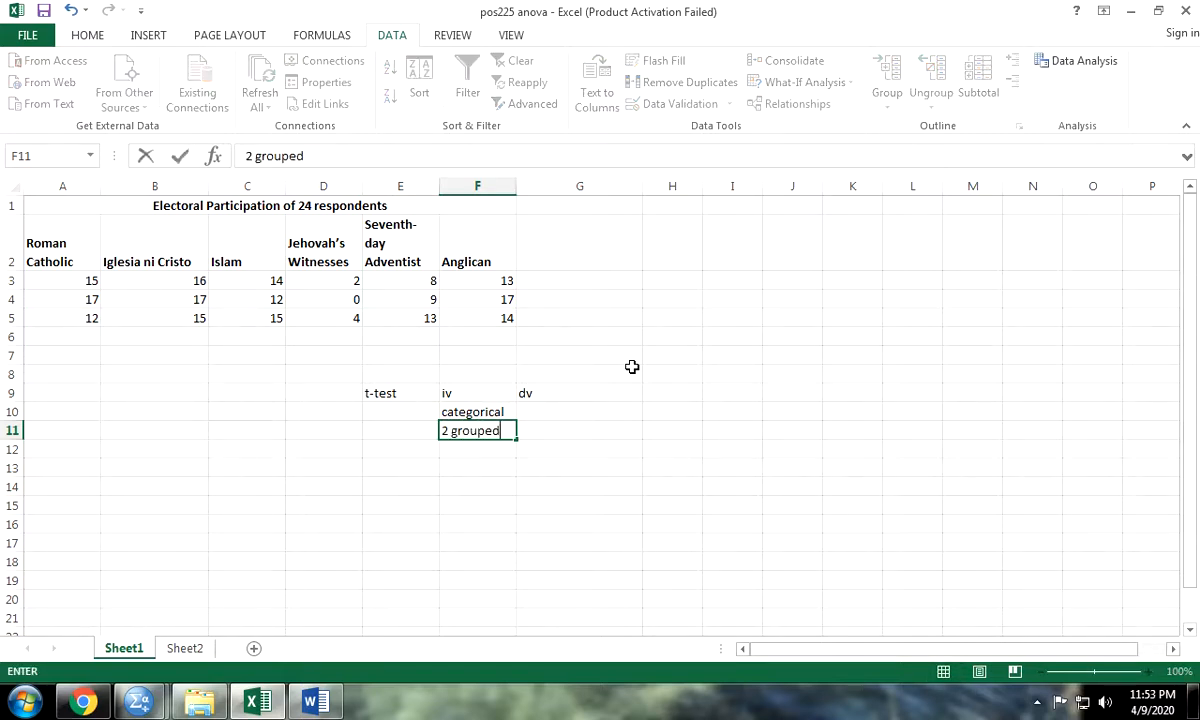
type(" sample")
key("Tab")
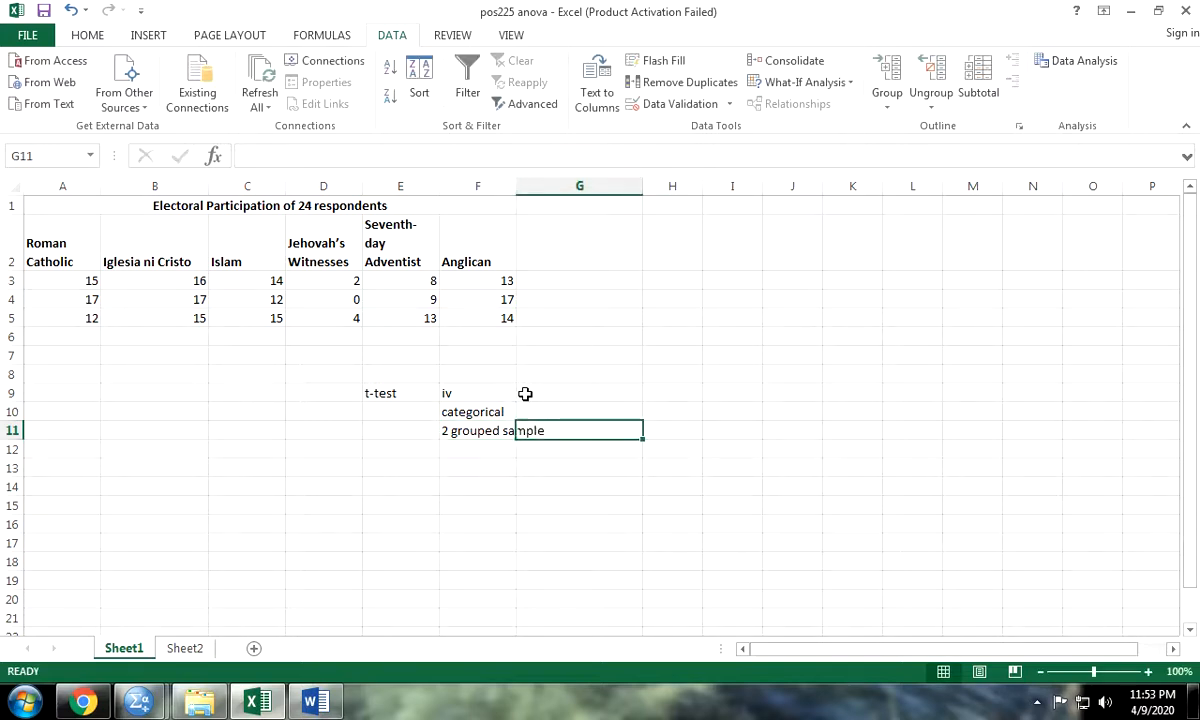
left_click_drag(516, 186, 578, 187)
- Enter "cont/scale" in G10 as the variable type under the dv heading
left_click(649, 413)
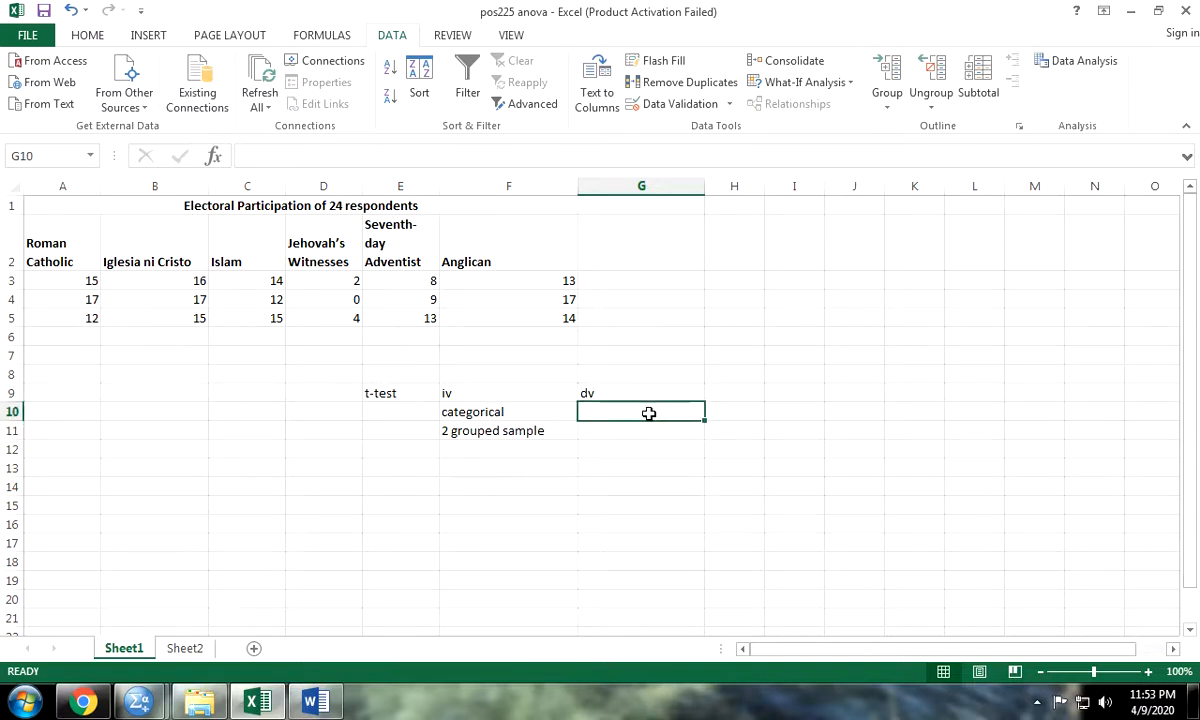
type("cont")
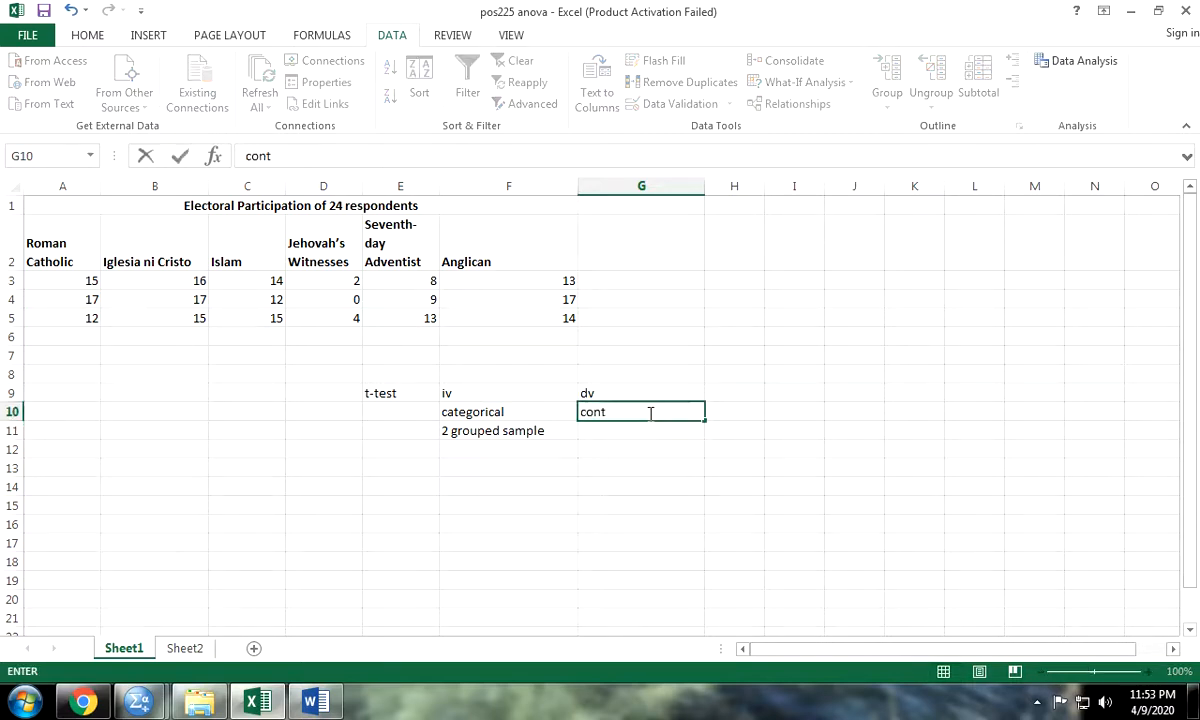
type("/scale")
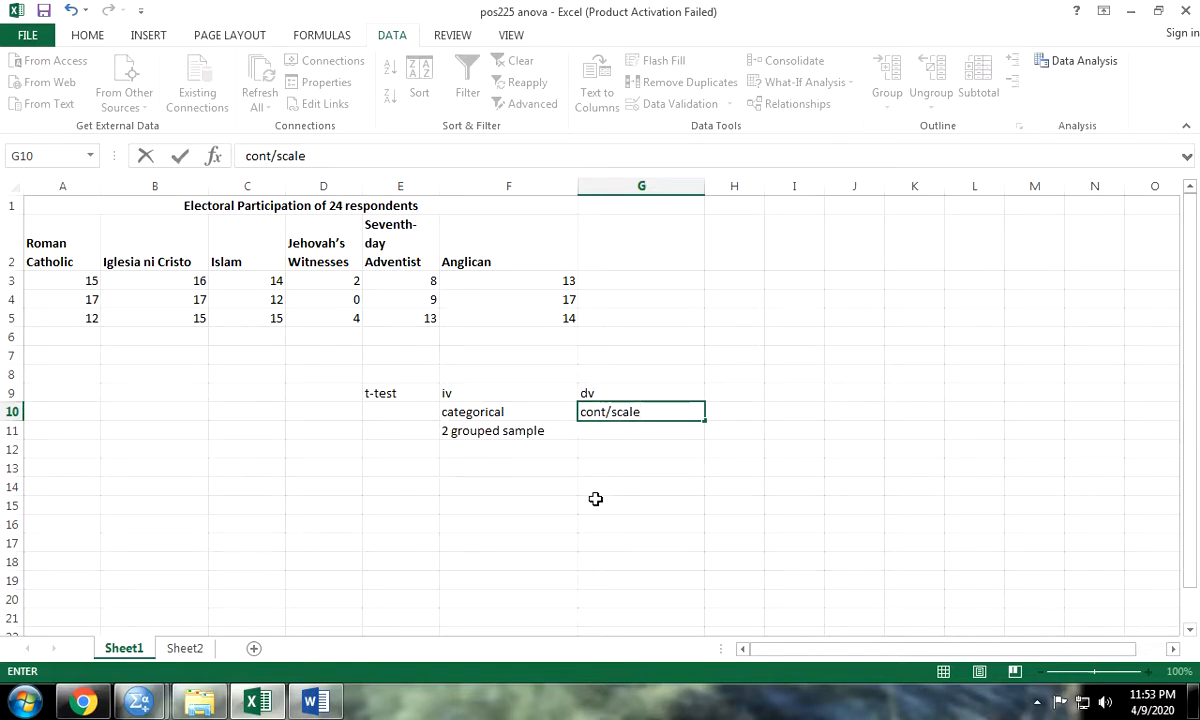
- Fill row 13 with "ANOVA" in E13, "categorical" in F13 and "cont/scale" in G13
left_click(420, 466)
type("ANOVA")
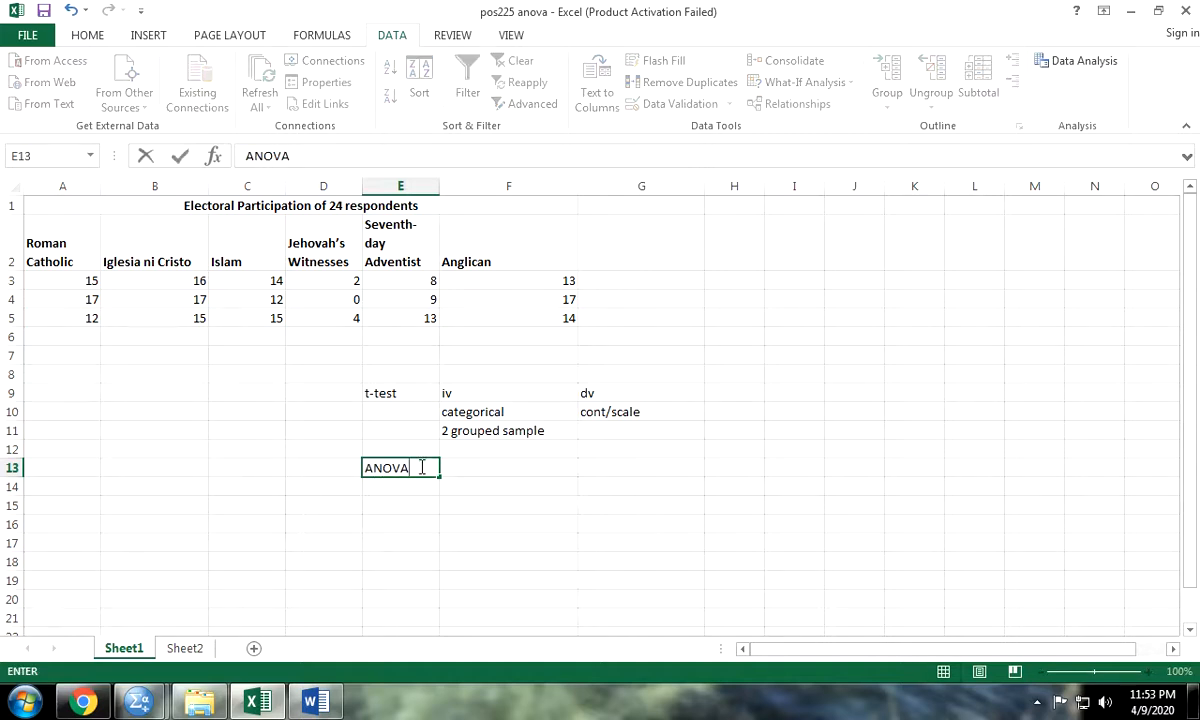
key("Tab")
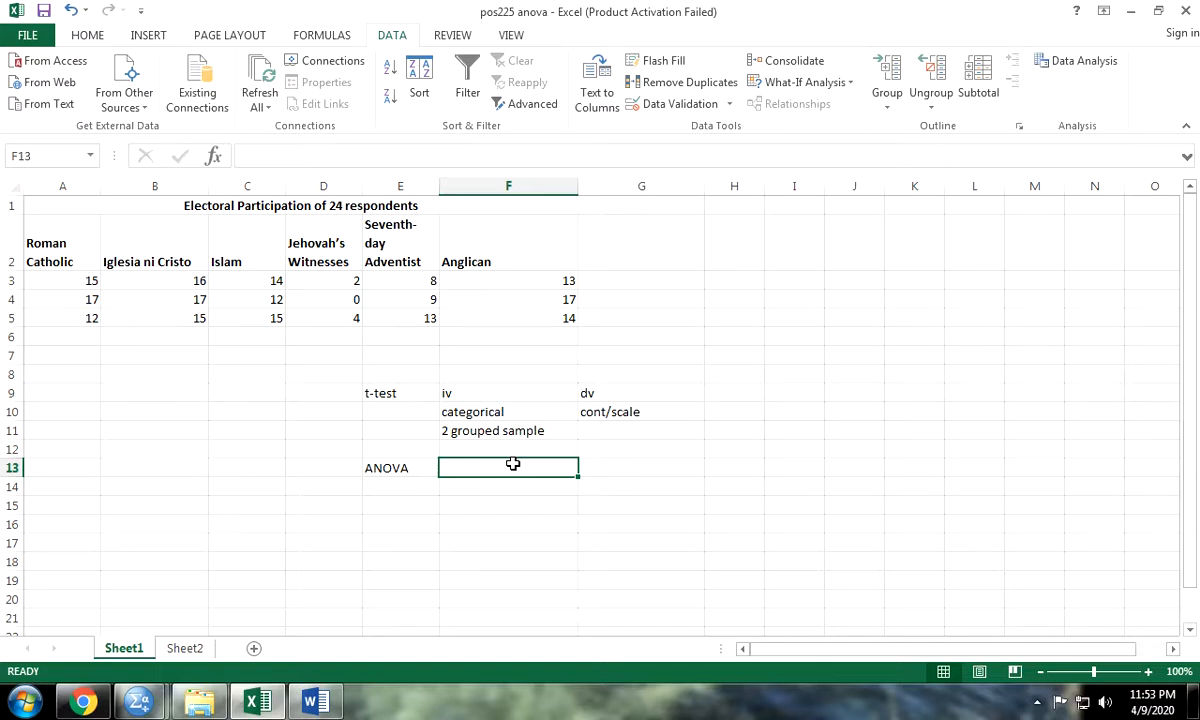
type("categ")
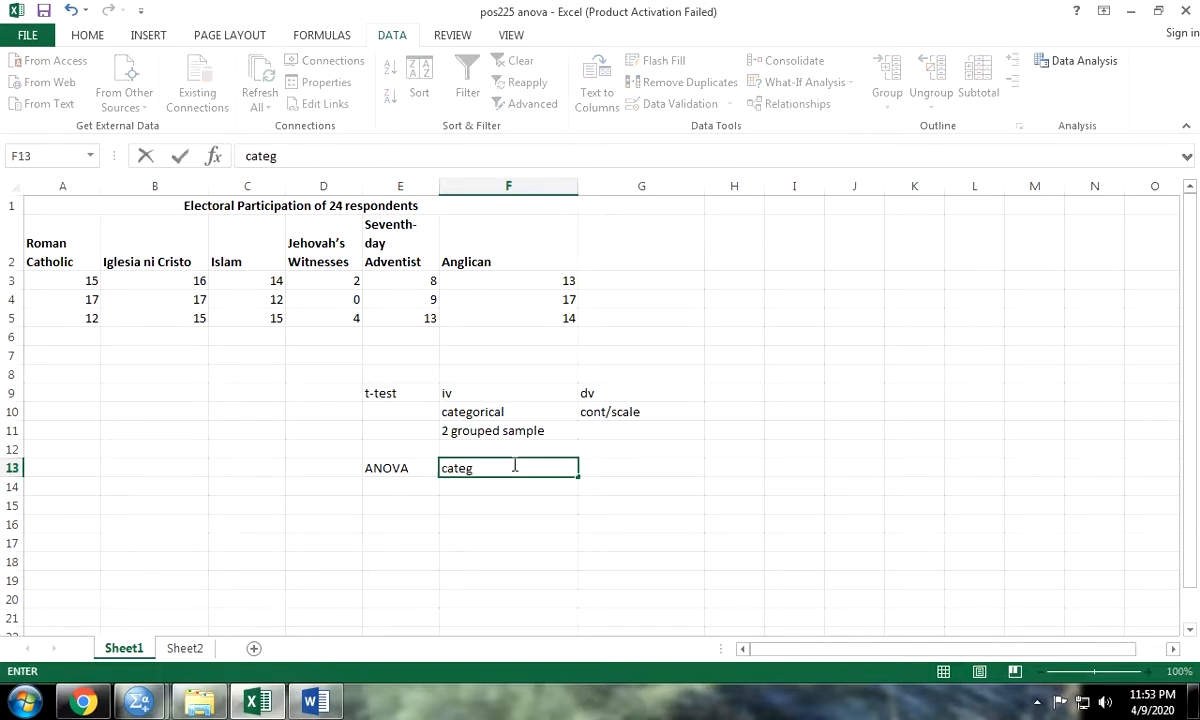
type("orical")
key("Tab")
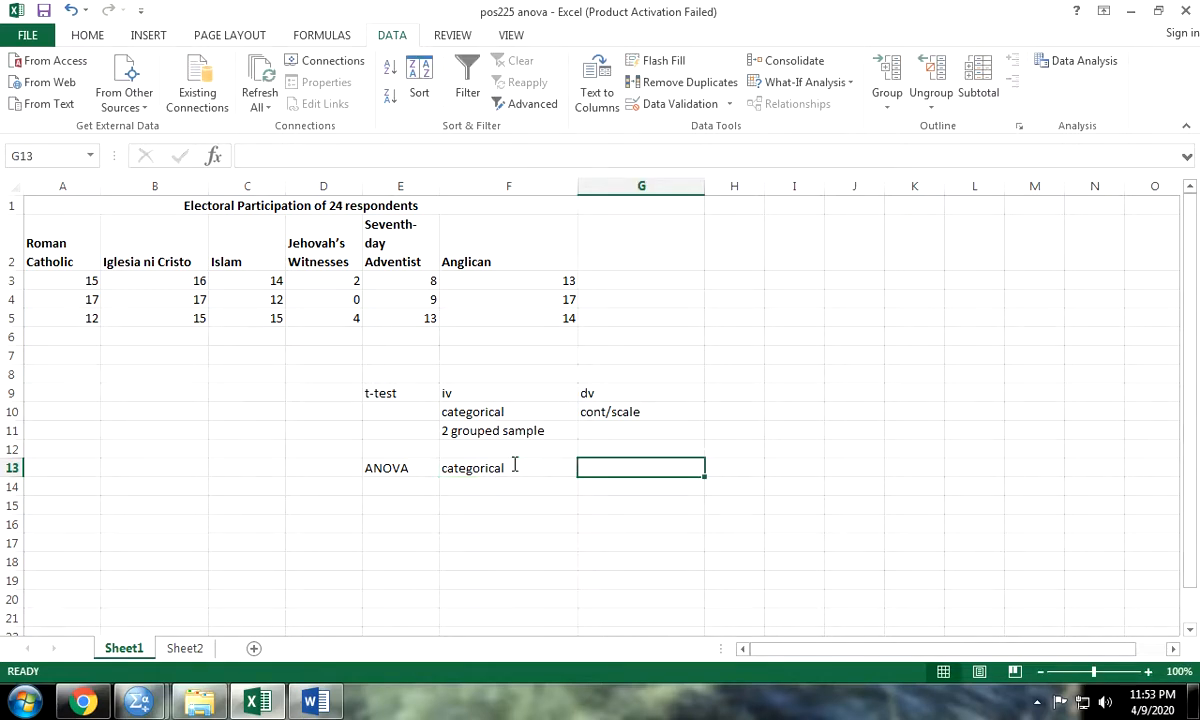
type("cont")
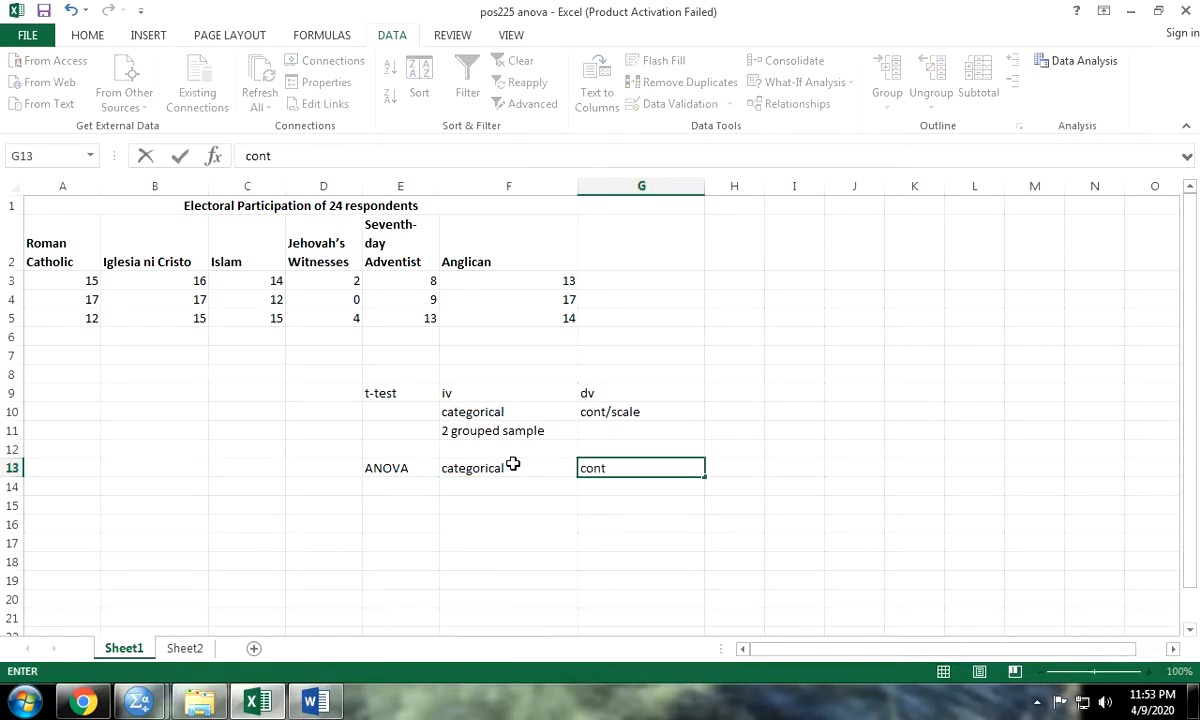
type("/scale")
left_click(482, 484)
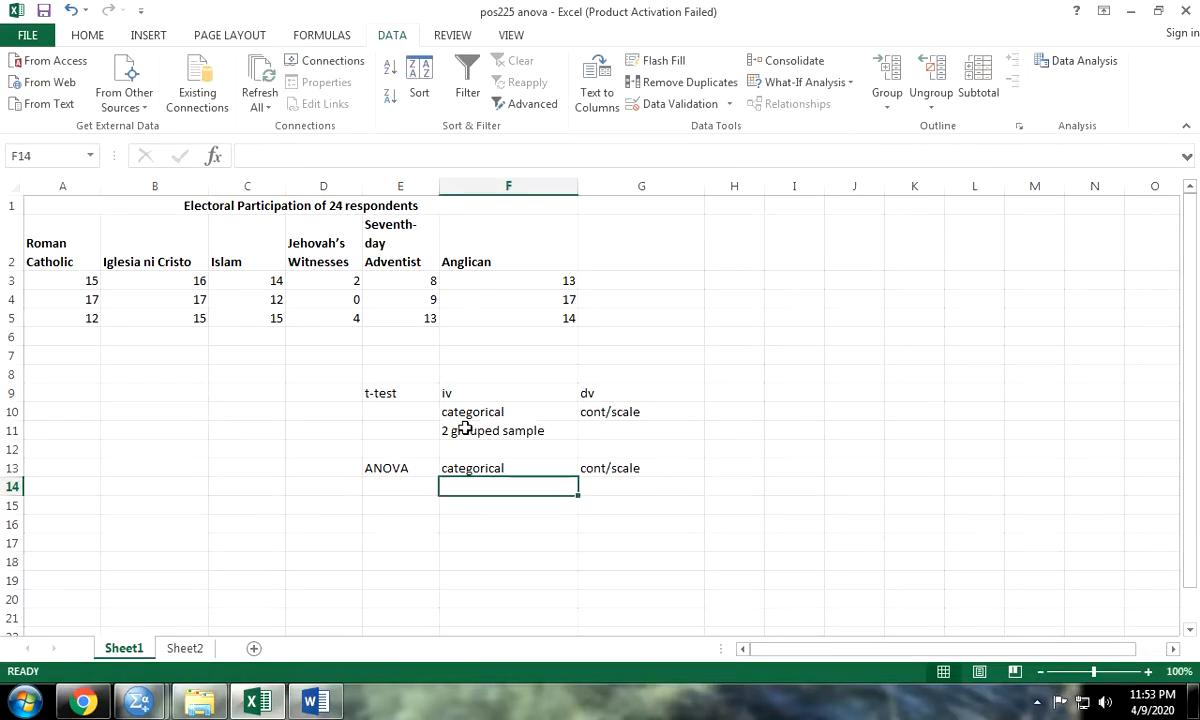
- Enter the t-test example "ex. Gender (m & f)" in F12
left_click(552, 430)
left_click(517, 448)
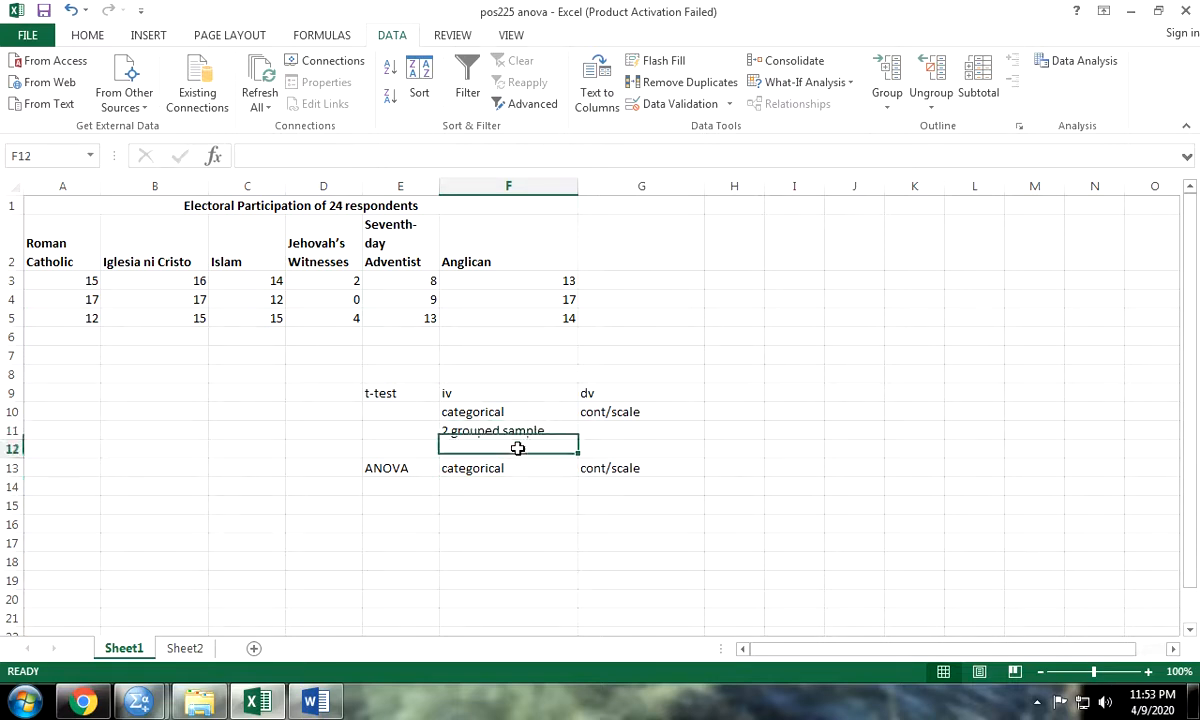
type("ex.")
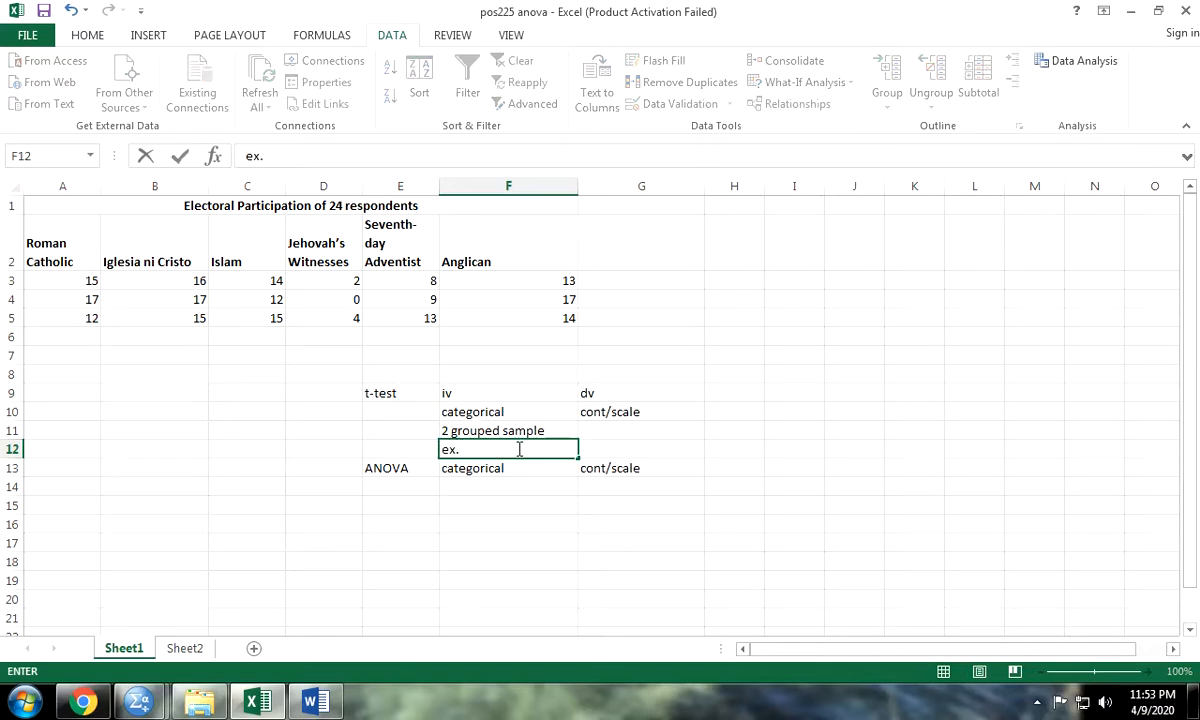
type(" Gender (")
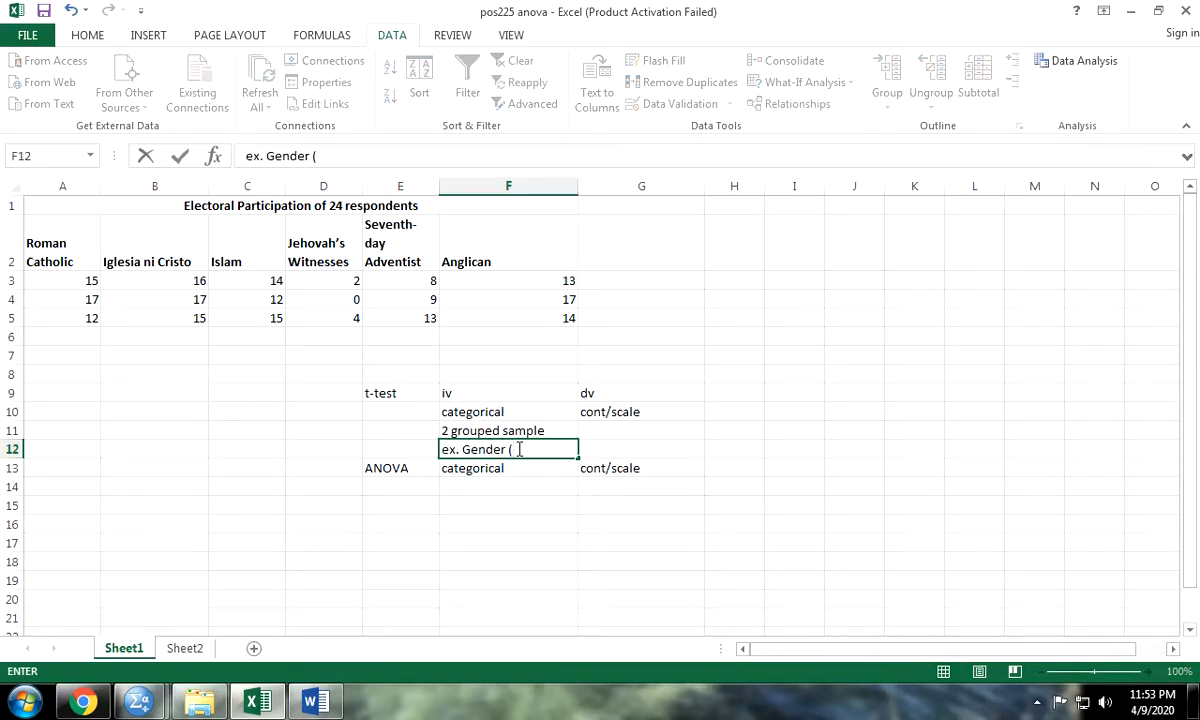
type("m & f)")
left_click(534, 449)
left_click(519, 481)
type("e")
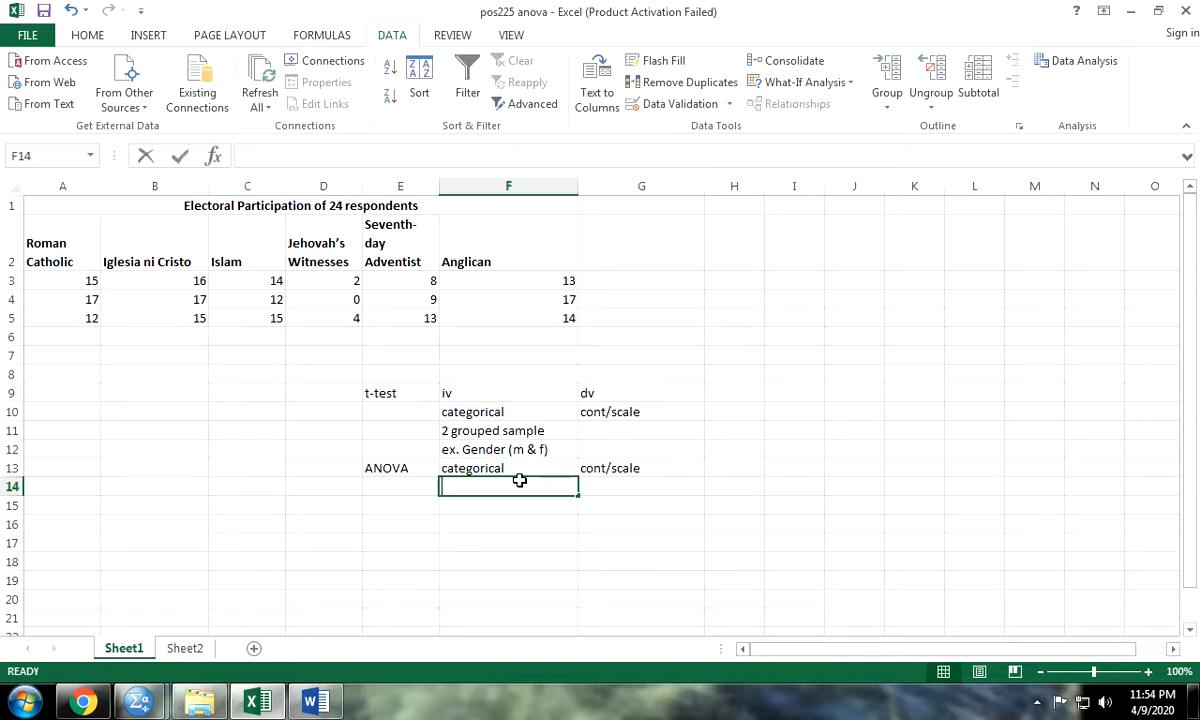
key("BackSpace")
key("BackSpace")
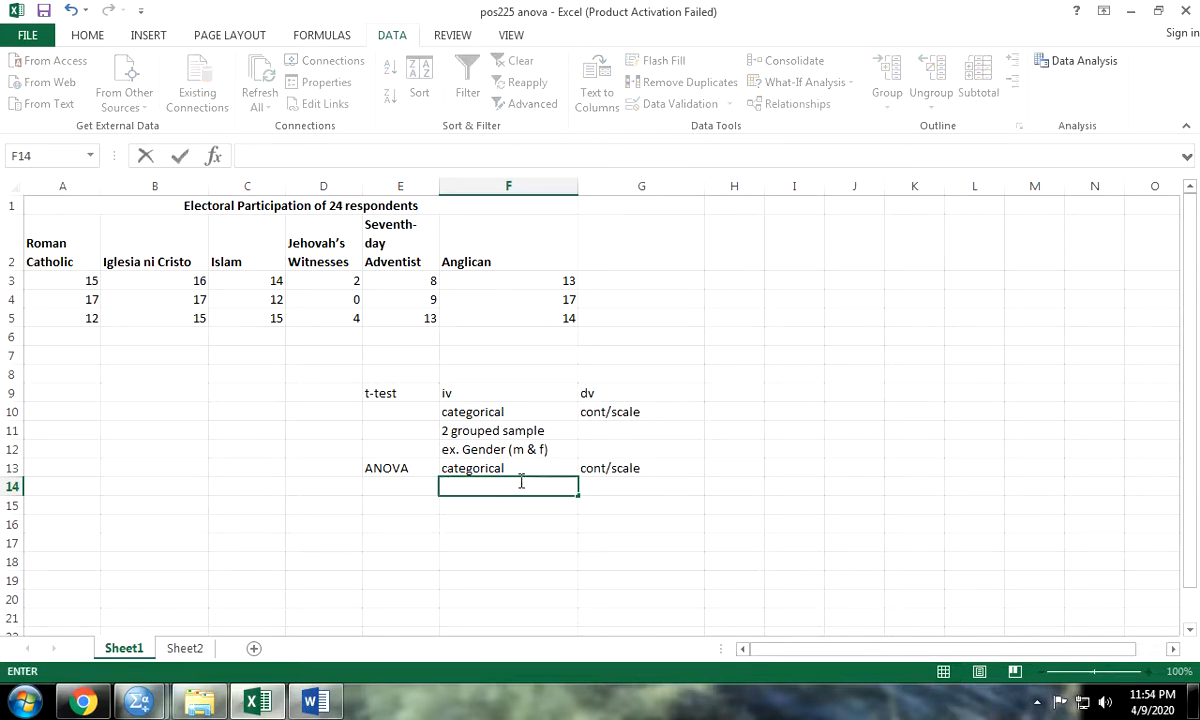
- Enter the ANOVA example "ex. Gender (MFLGBTQ+)" in F15
left_click(516, 506)
type("e")
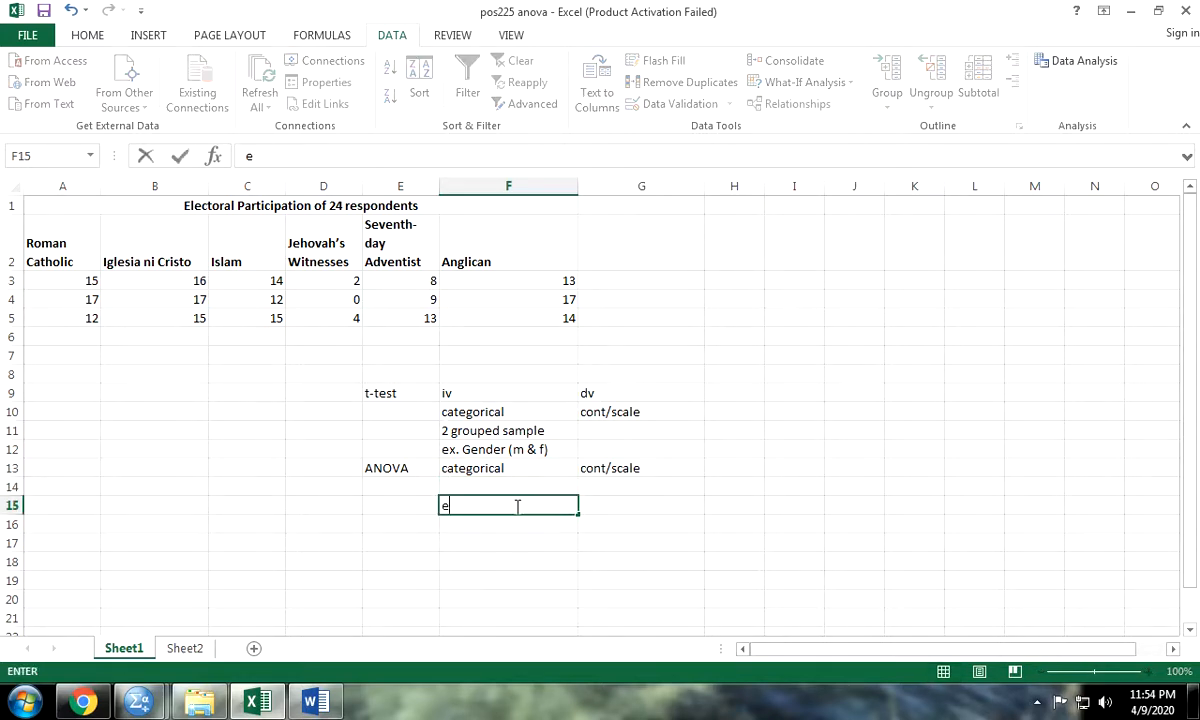
type("x. genc")
key("BackSpace")
type("der ")
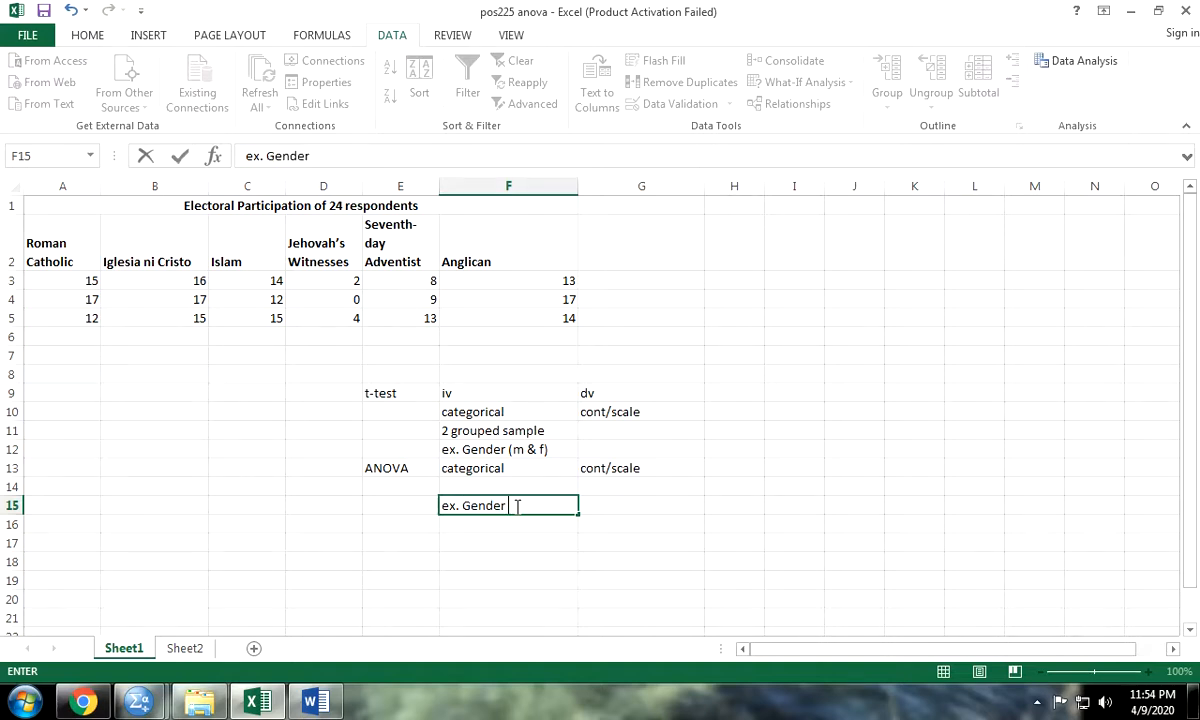
type("(MFLGBT")
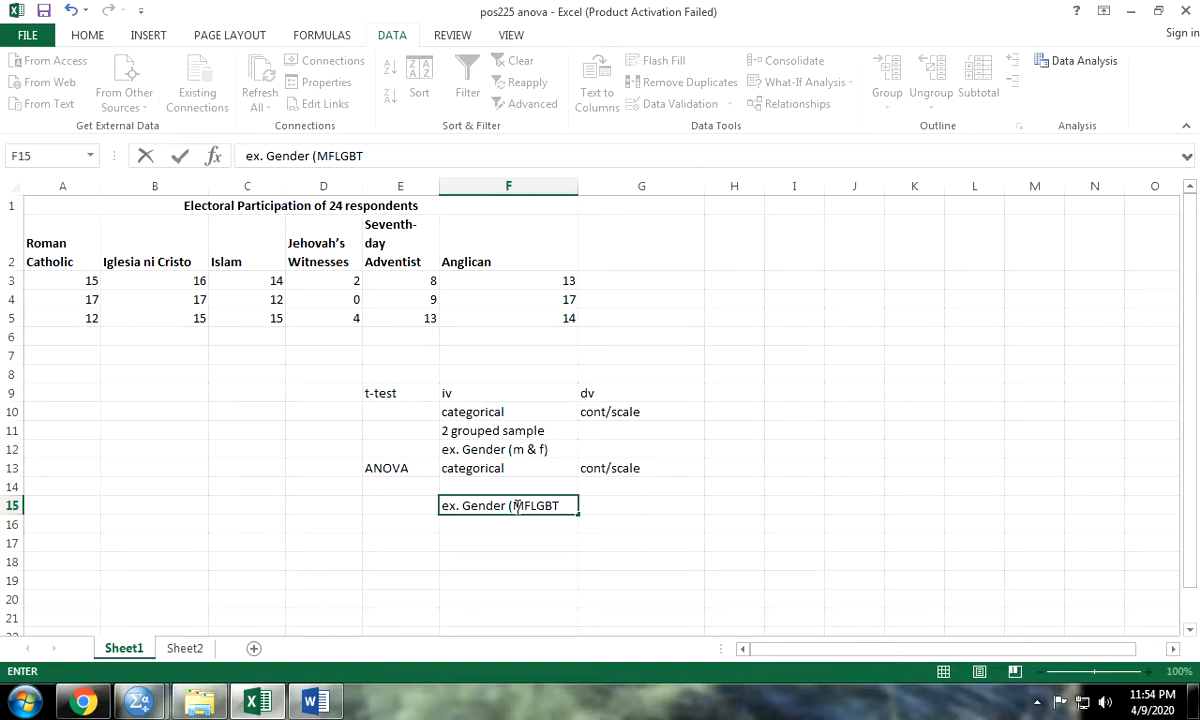
type("Q+)")
left_click(528, 560)
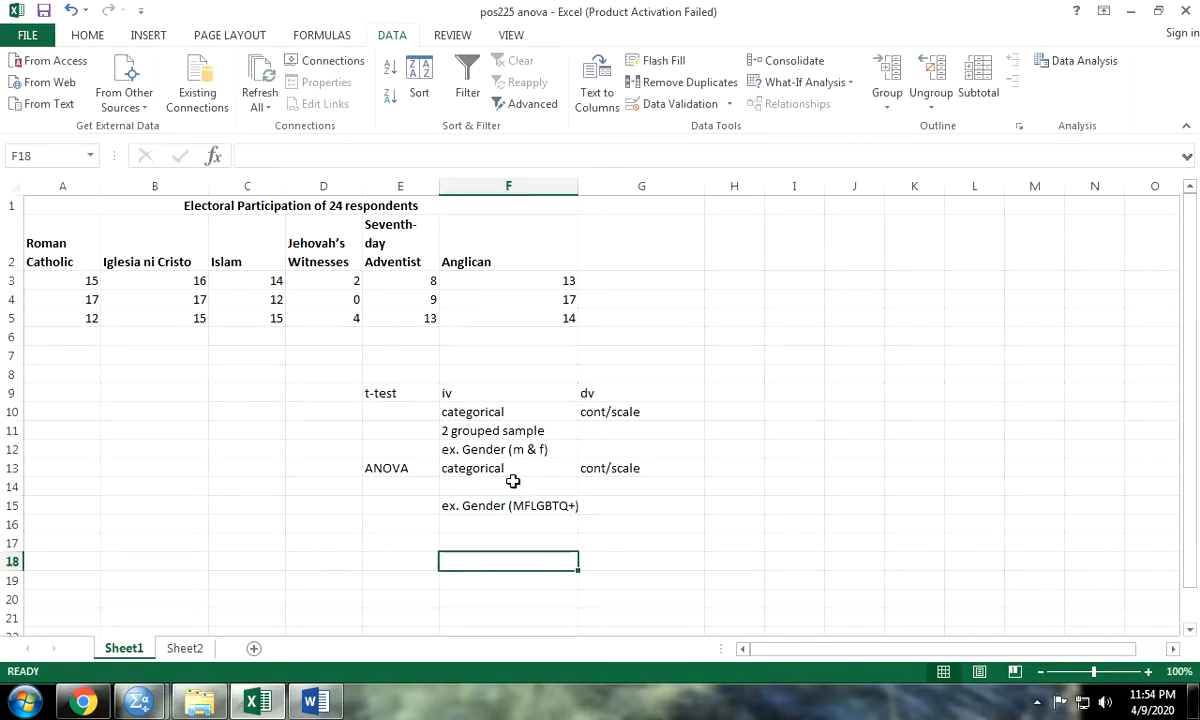
- Enter "more than 2 grouped samples" in F14 as the sample requirement for ANOVA
left_click(512, 490)
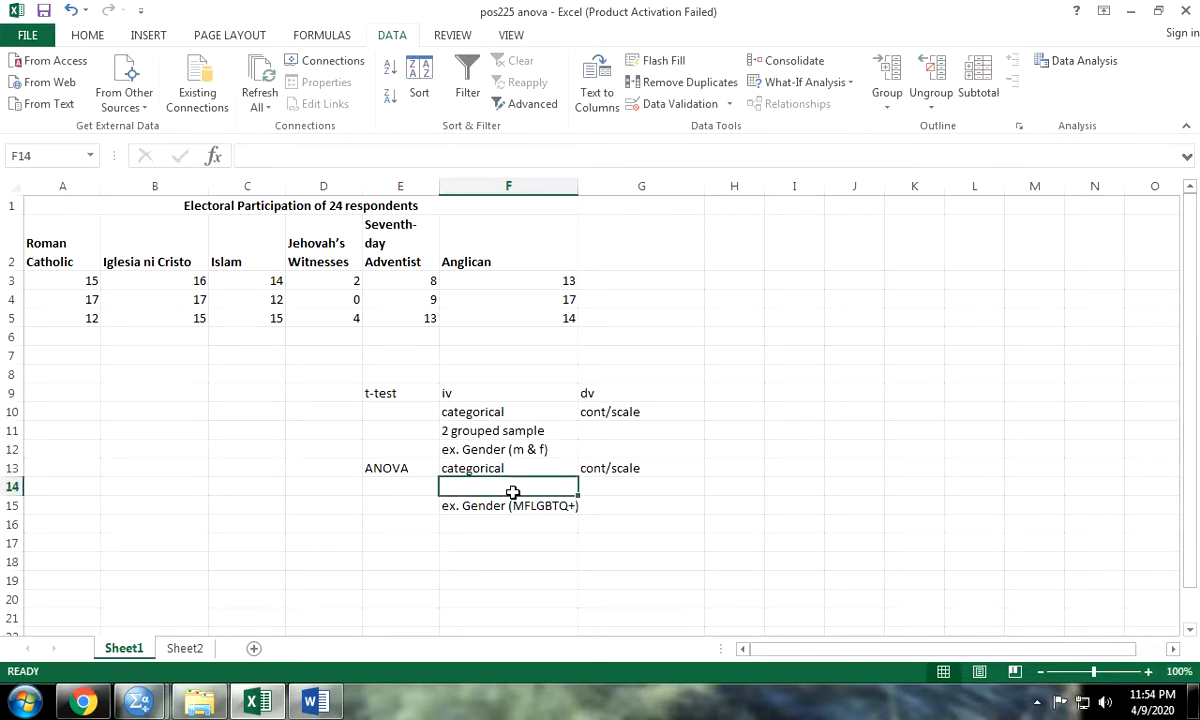
type("MORE")
key("BackSpace")
key("BackSpace")
key("BackSpace")
key("BackSpace")
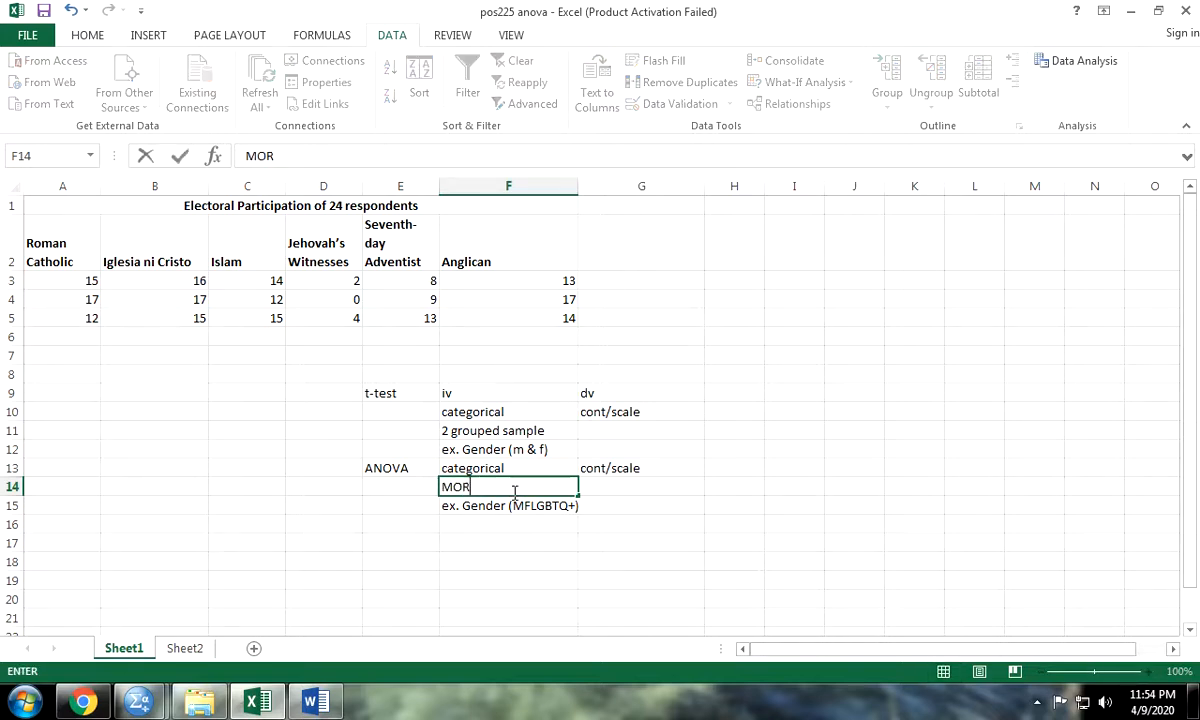
type("more than 2 samp")
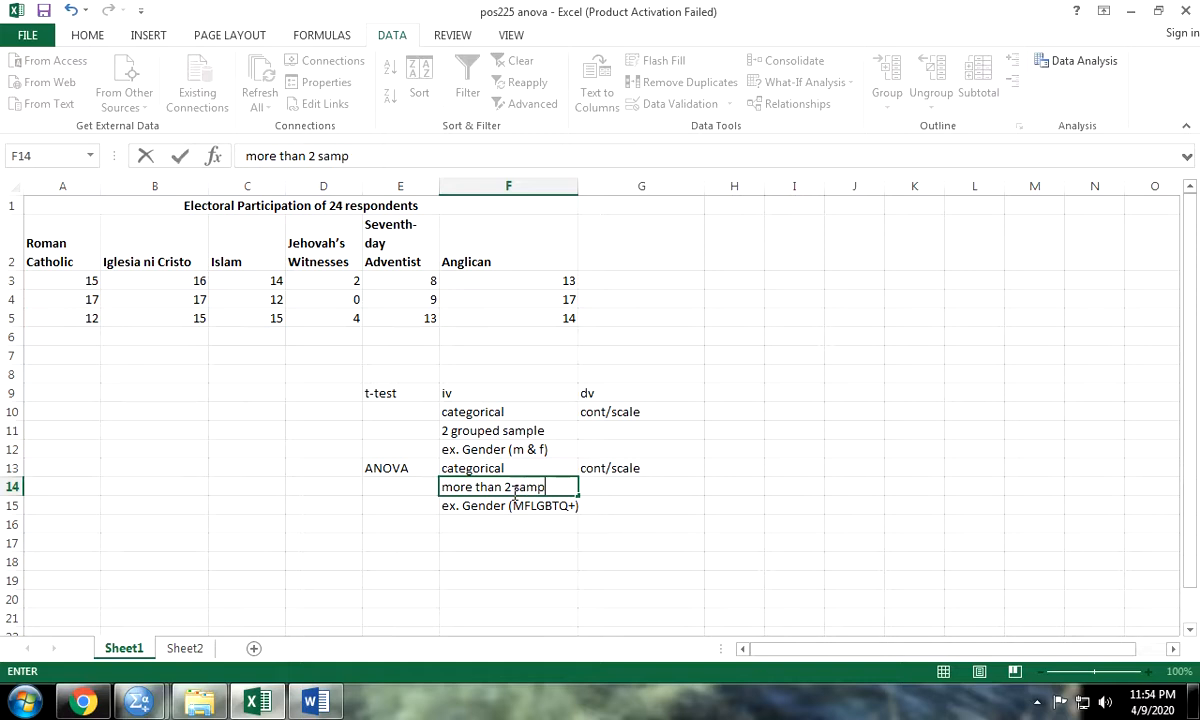
type("les")
left_click(513, 487)
type("grou")
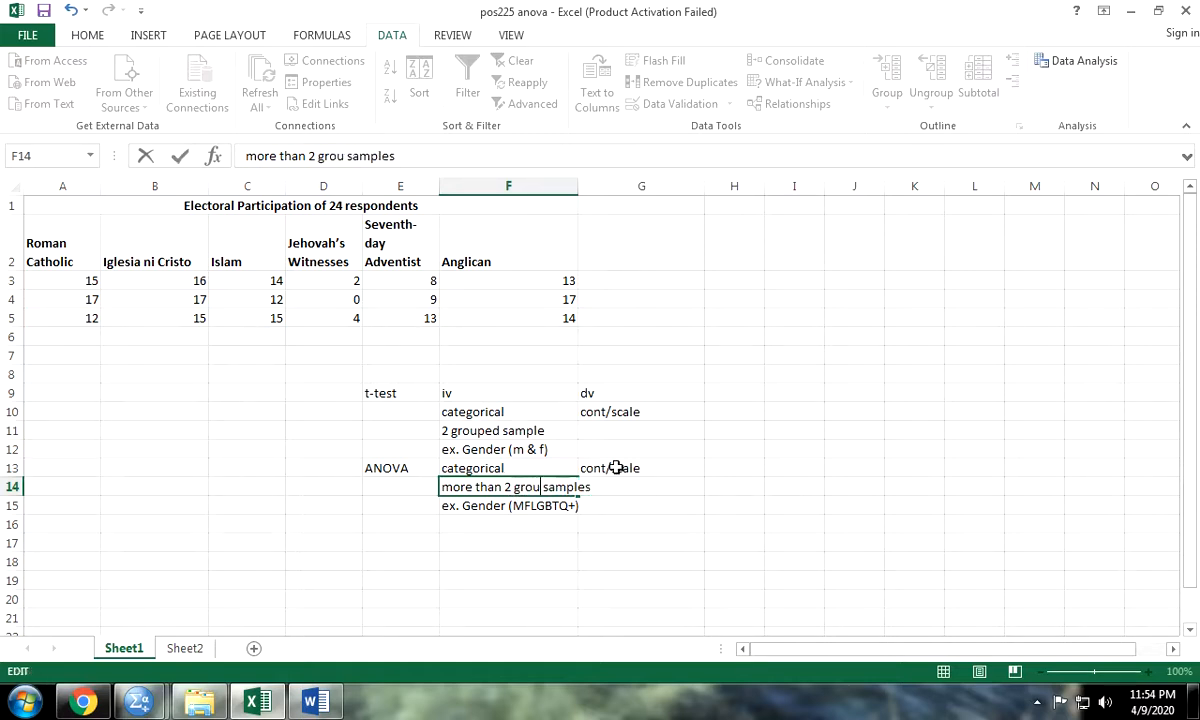
type("ped")
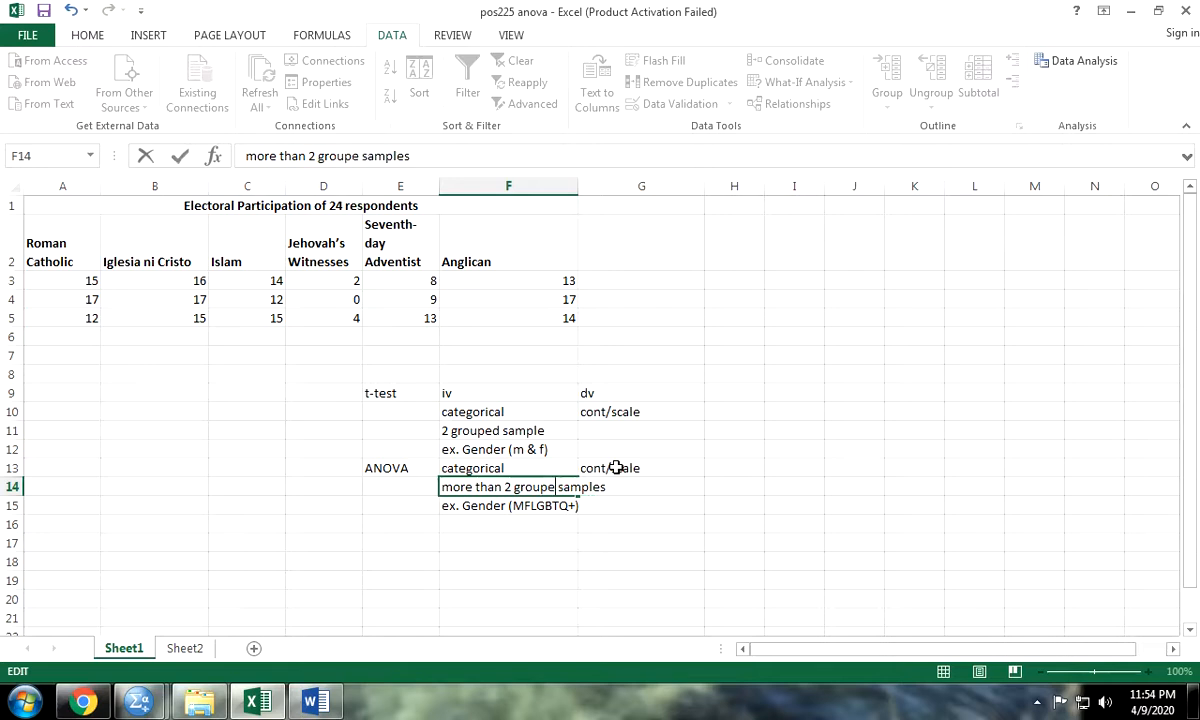
- Make the t-test sample note in F11 plural so it reads "2 grouped samples"
left_click(555, 415)
left_click(554, 431)
double_click(554, 431)
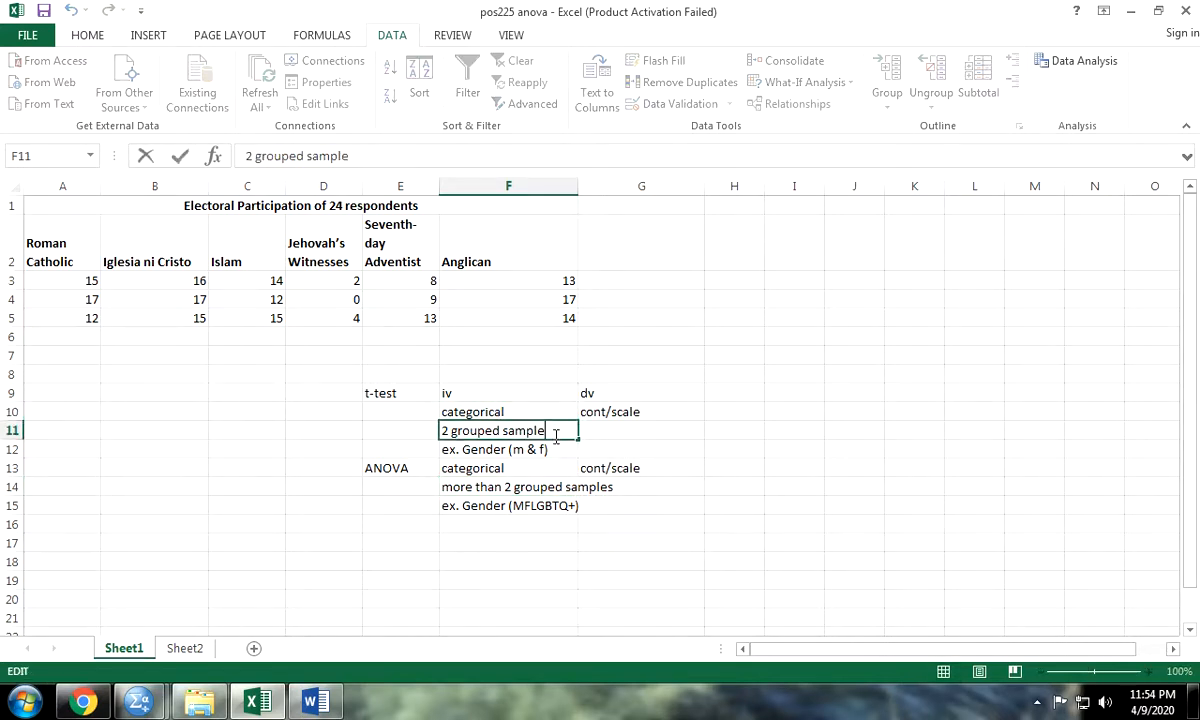
type("s")
left_click(401, 536)
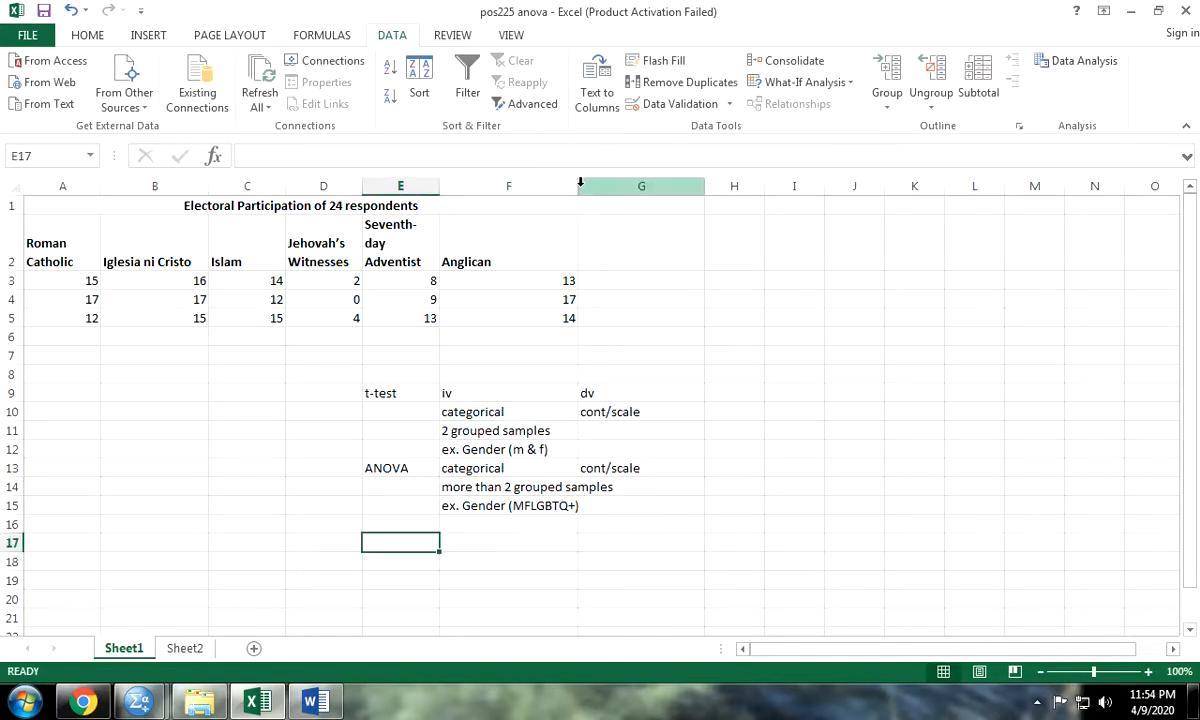
- Widen column F to fit its notes and add the ANOVA examples "Provinces" in F16 and "political parties" in F17
left_click_drag(578, 186, 618, 186)
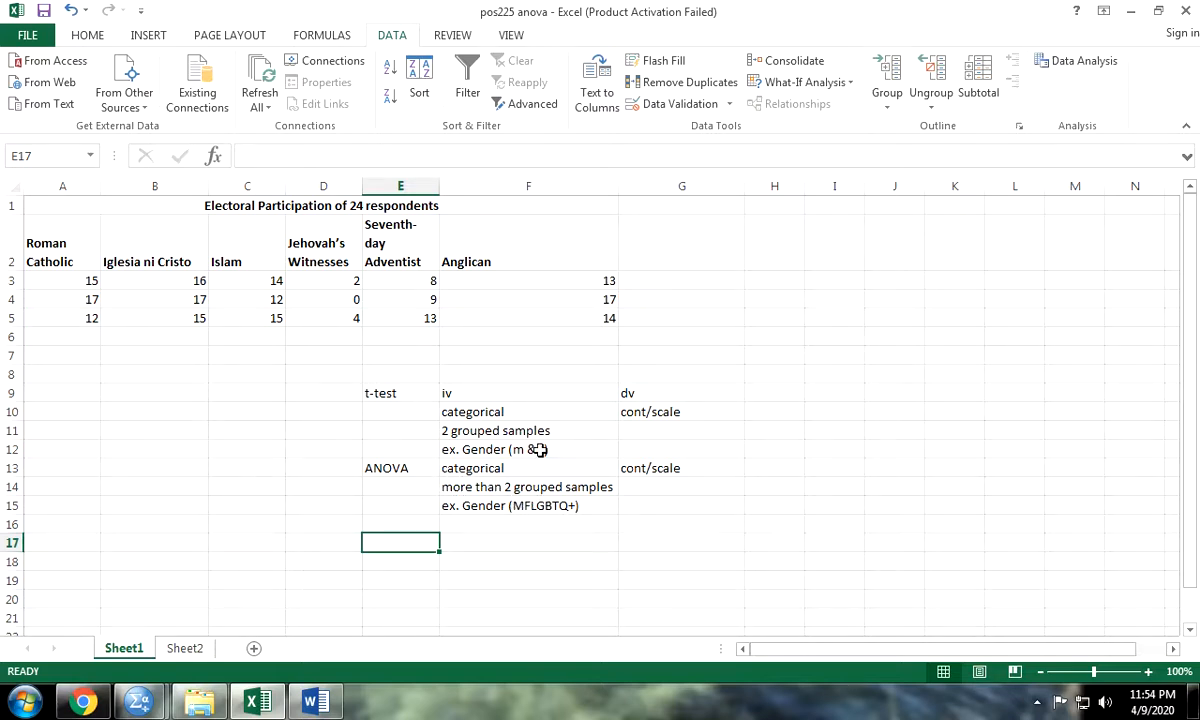
left_click(512, 519)
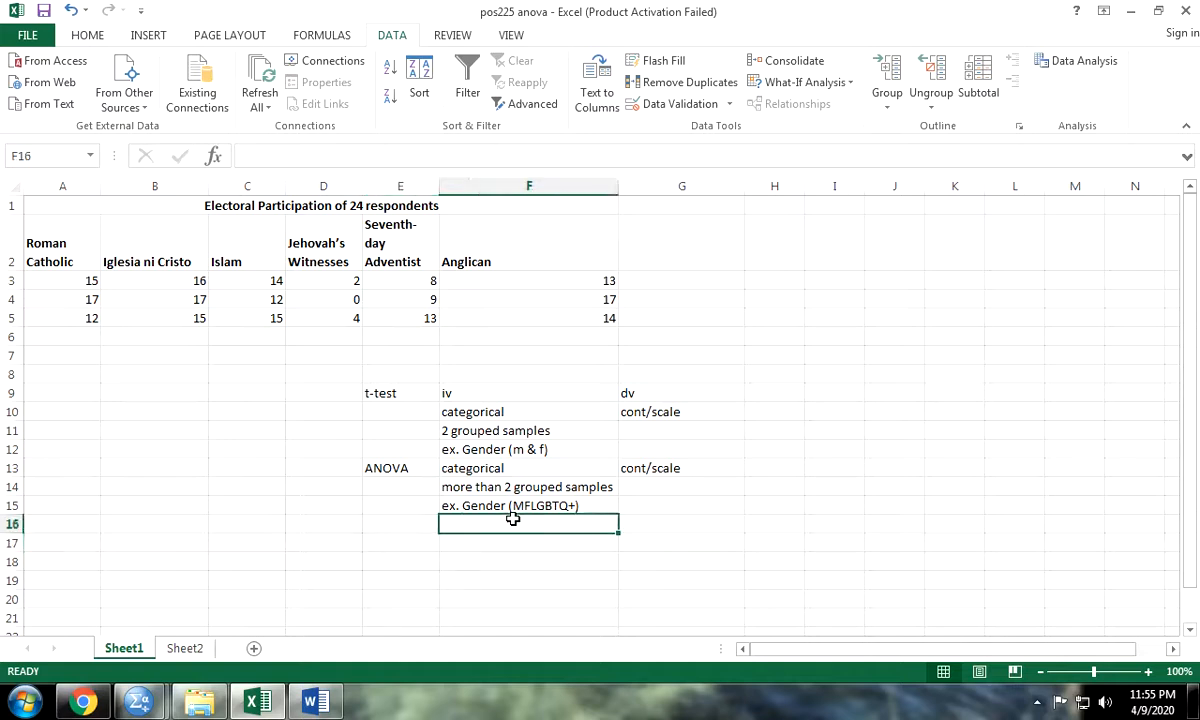
type("Province")
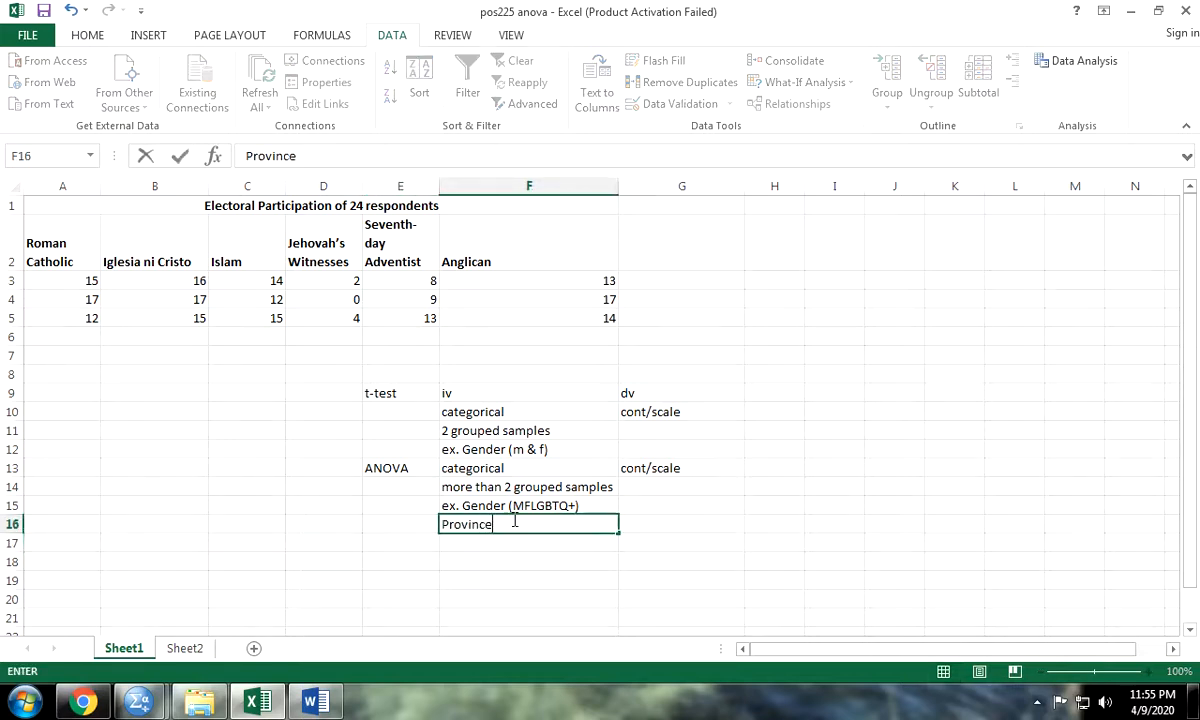
type("s (")
key("BackSpace")
key("Return")
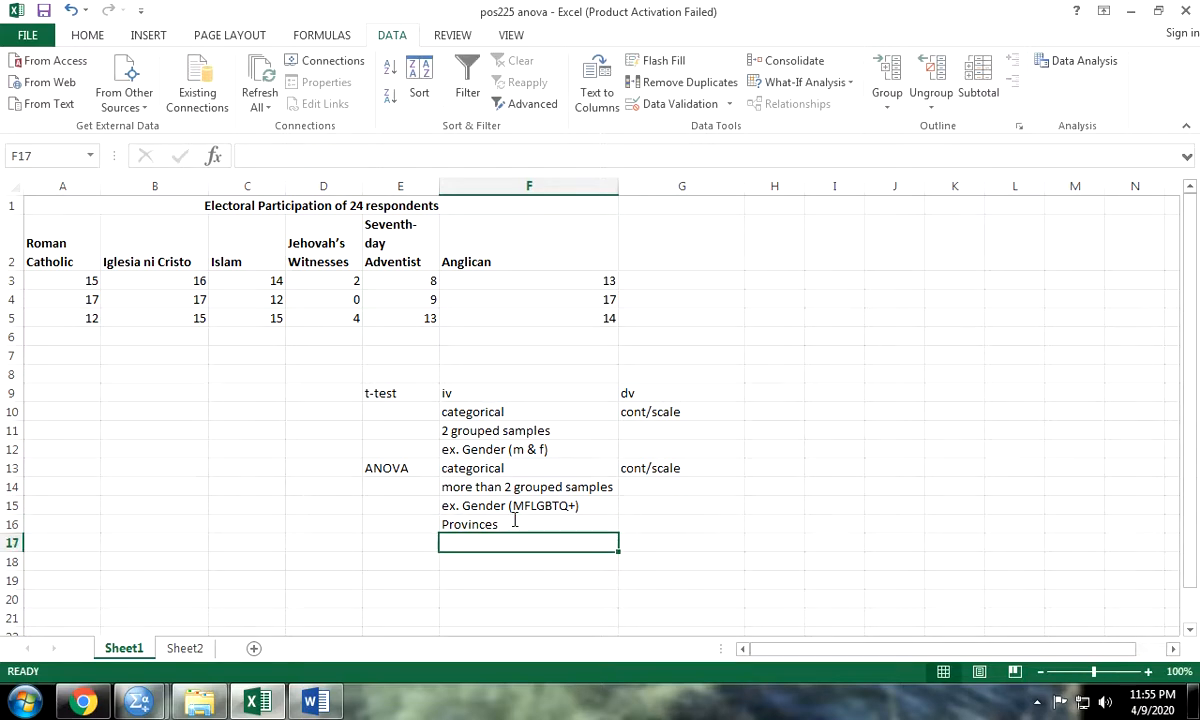
type("polit")
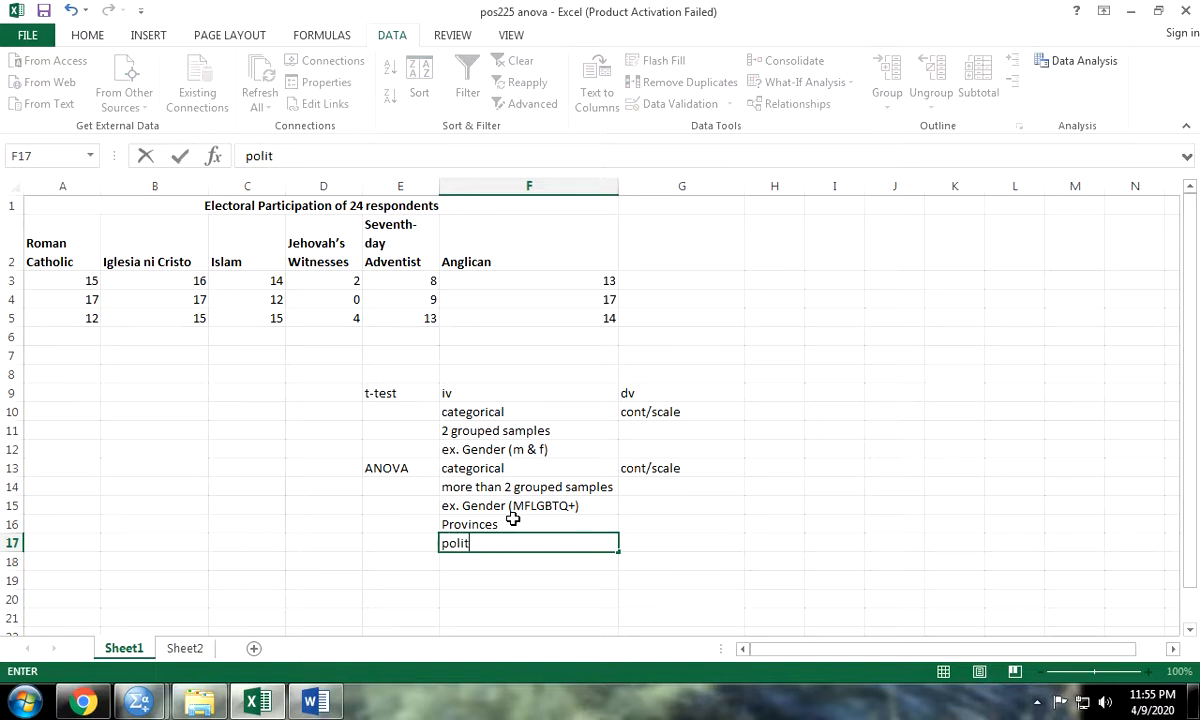
type("ical parties")
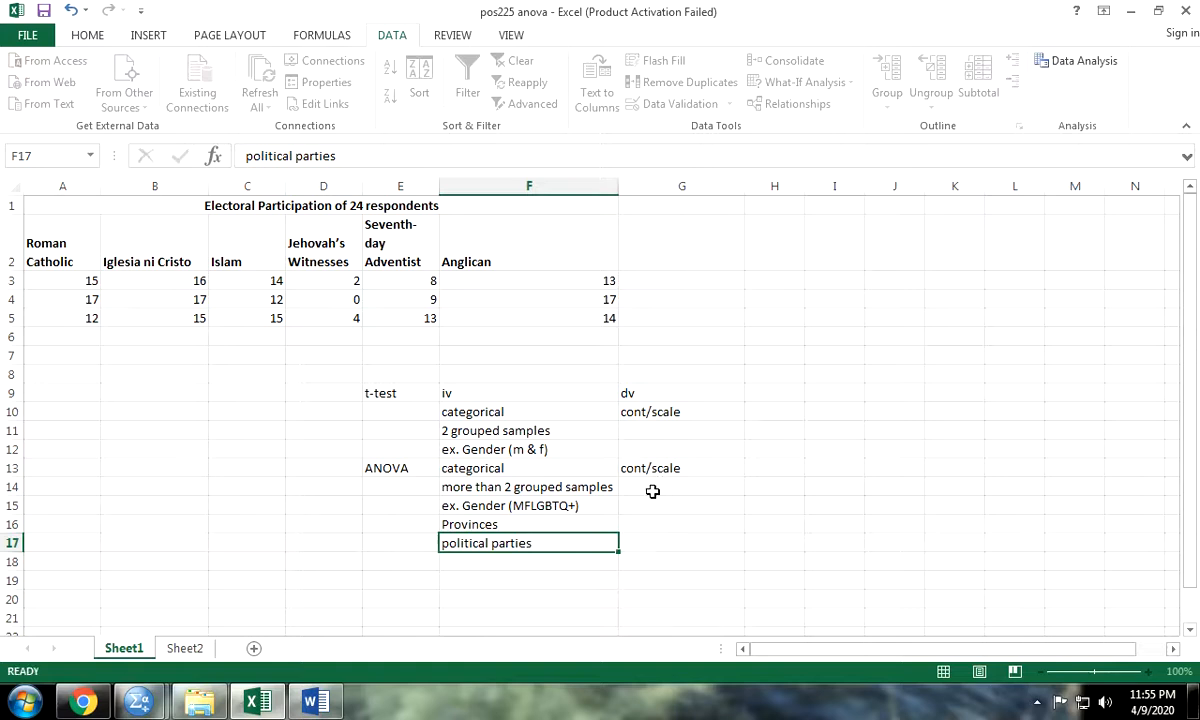
key("Tab")
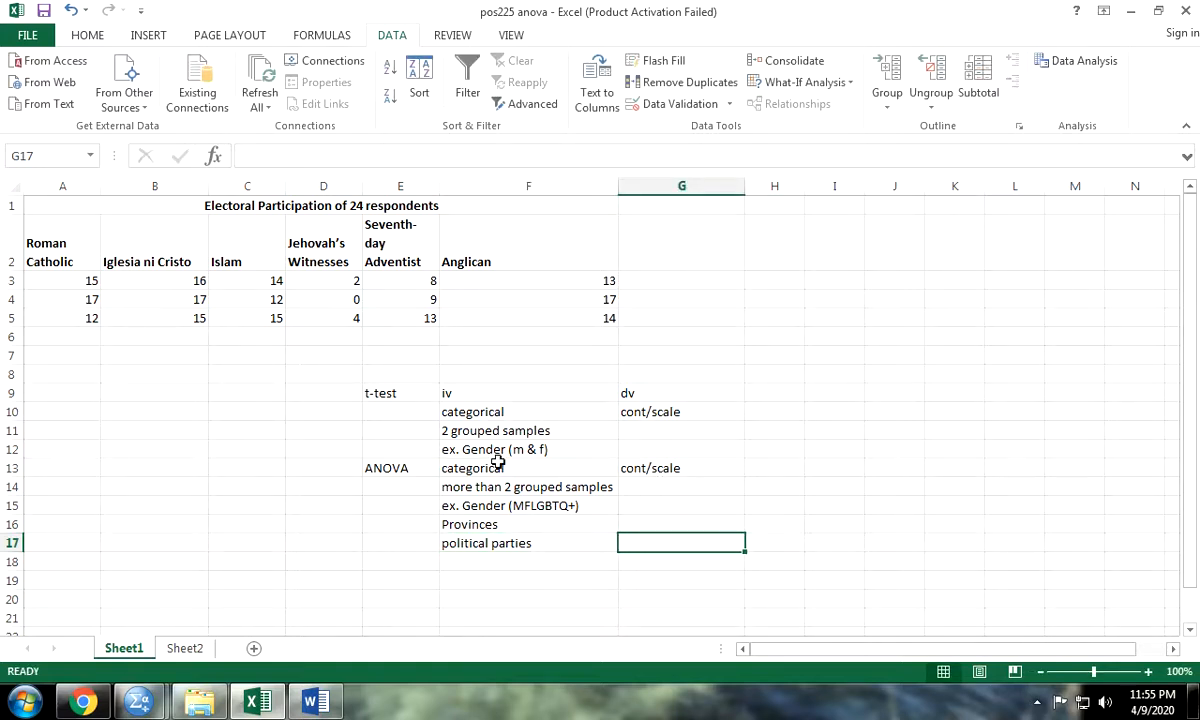
left_click(561, 450)
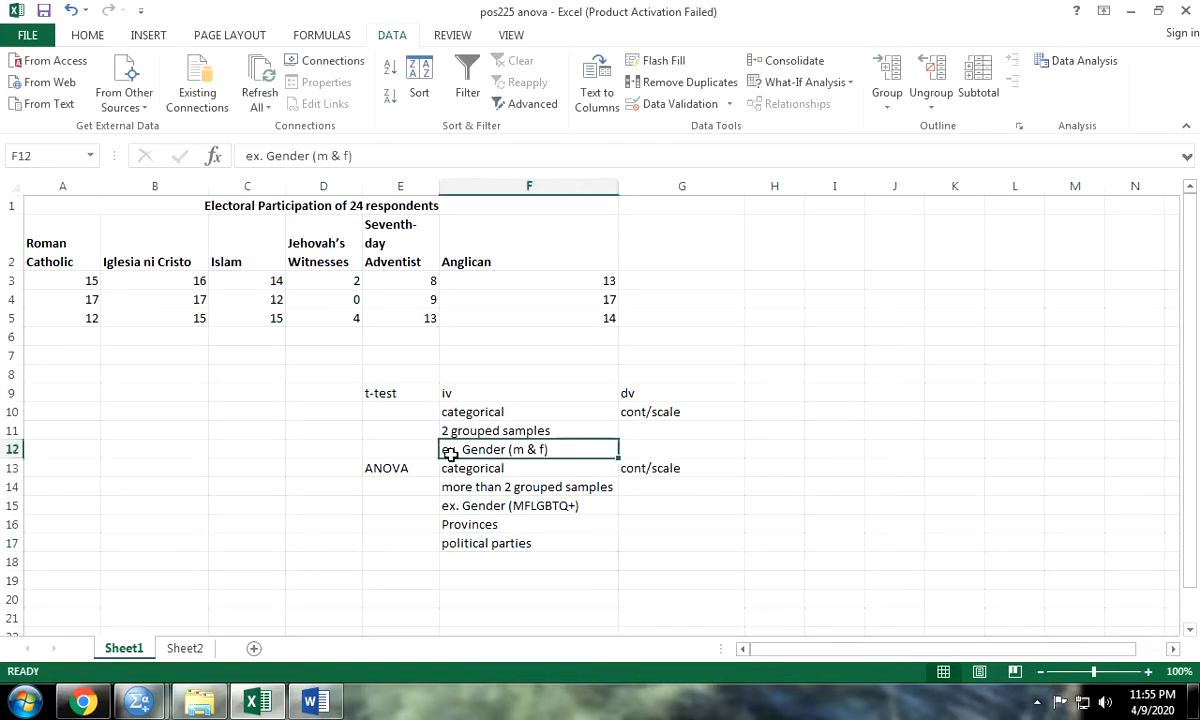
left_click(12, 449)
right_click(12, 449)
left_click(78, 304)
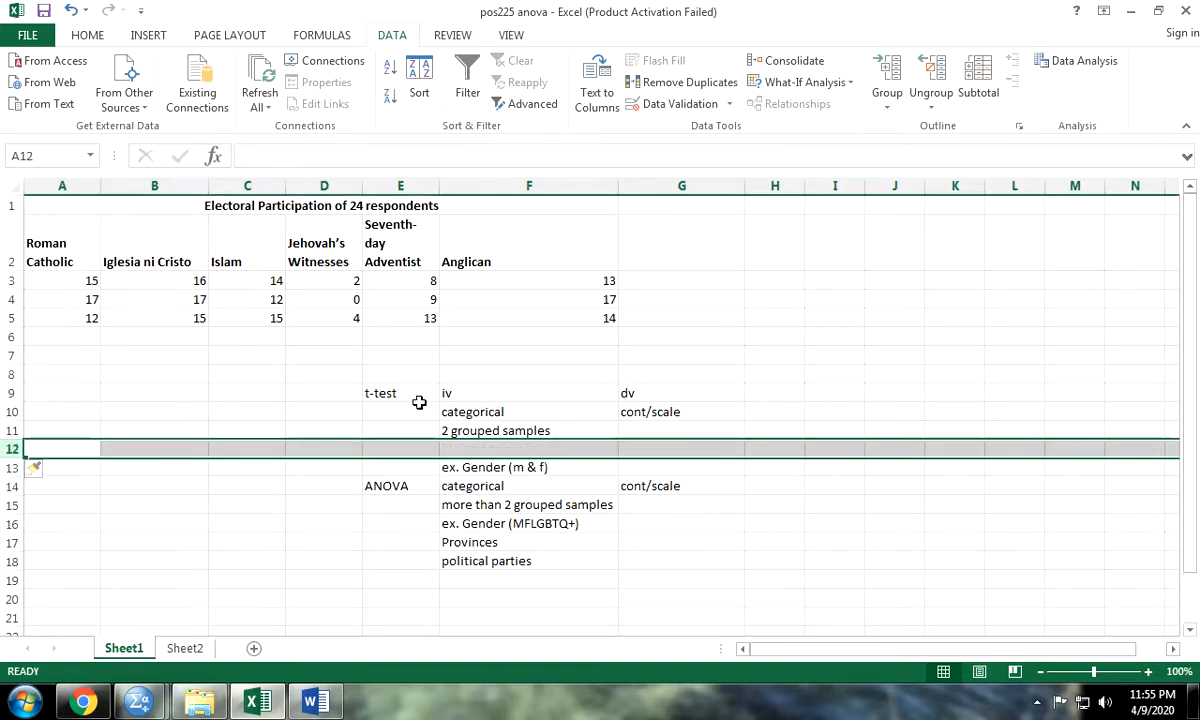
key("ctrl+z")
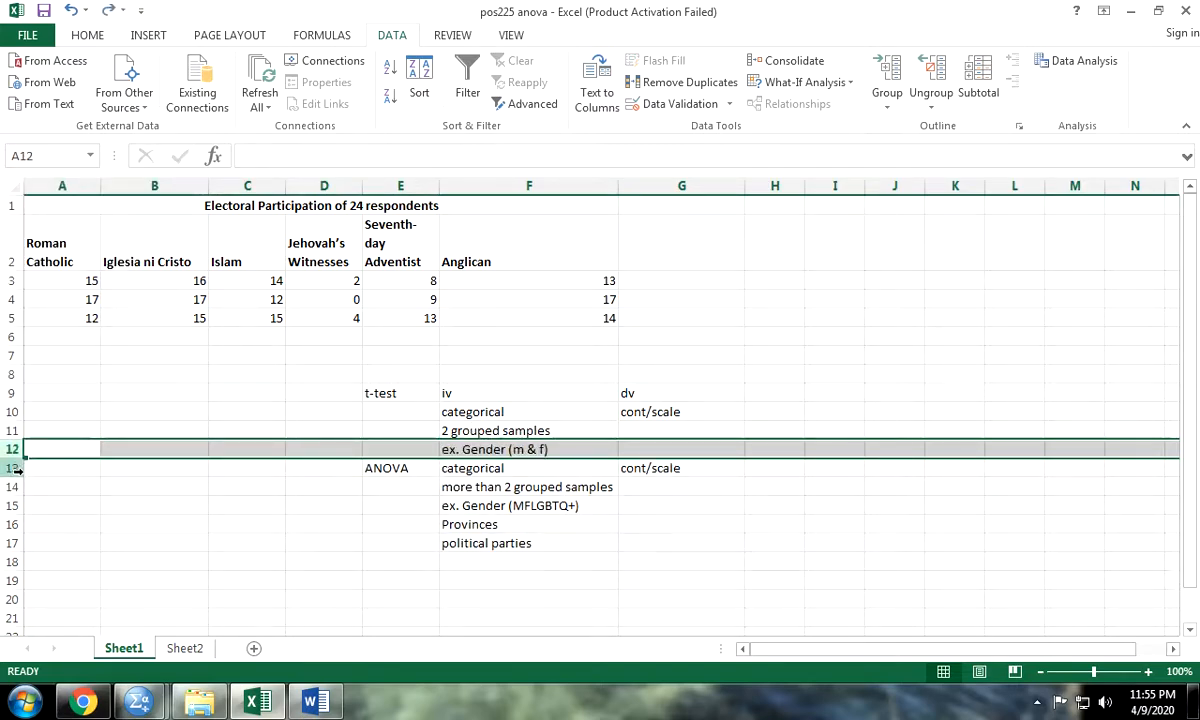
- Insert a blank row above the ANOVA row to separate it from the t-test notes
right_click(14, 468)
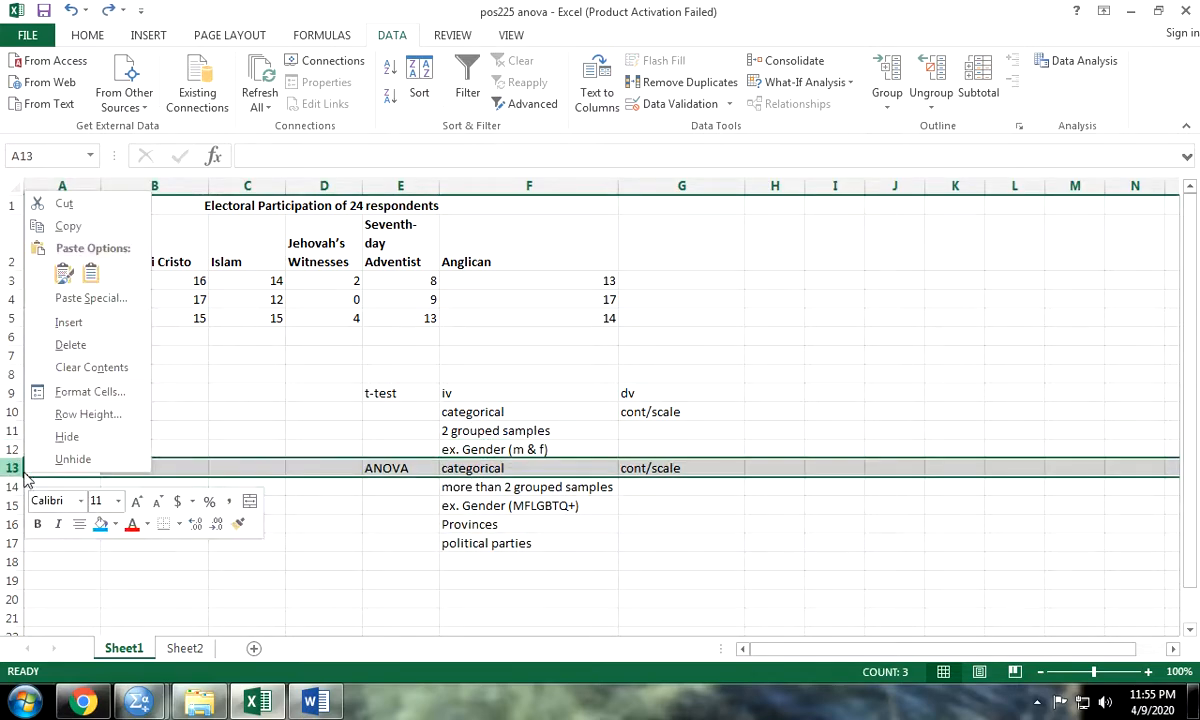
left_click(90, 328)
left_click(554, 465)
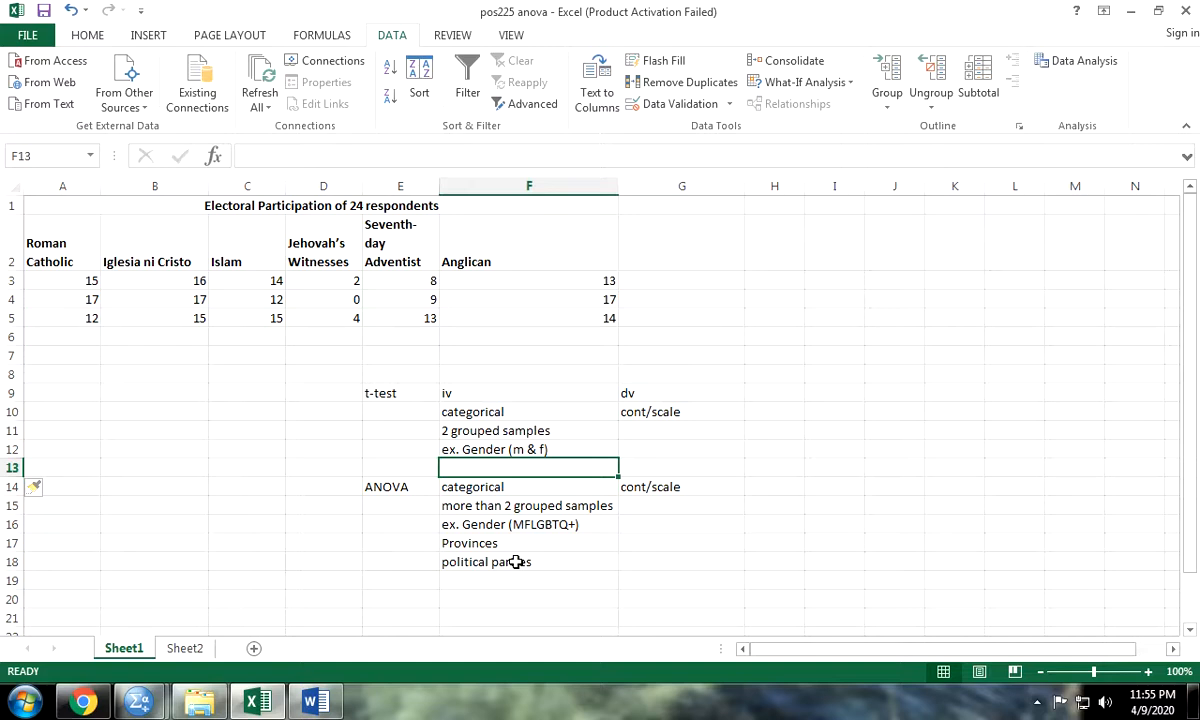
left_click(669, 399)
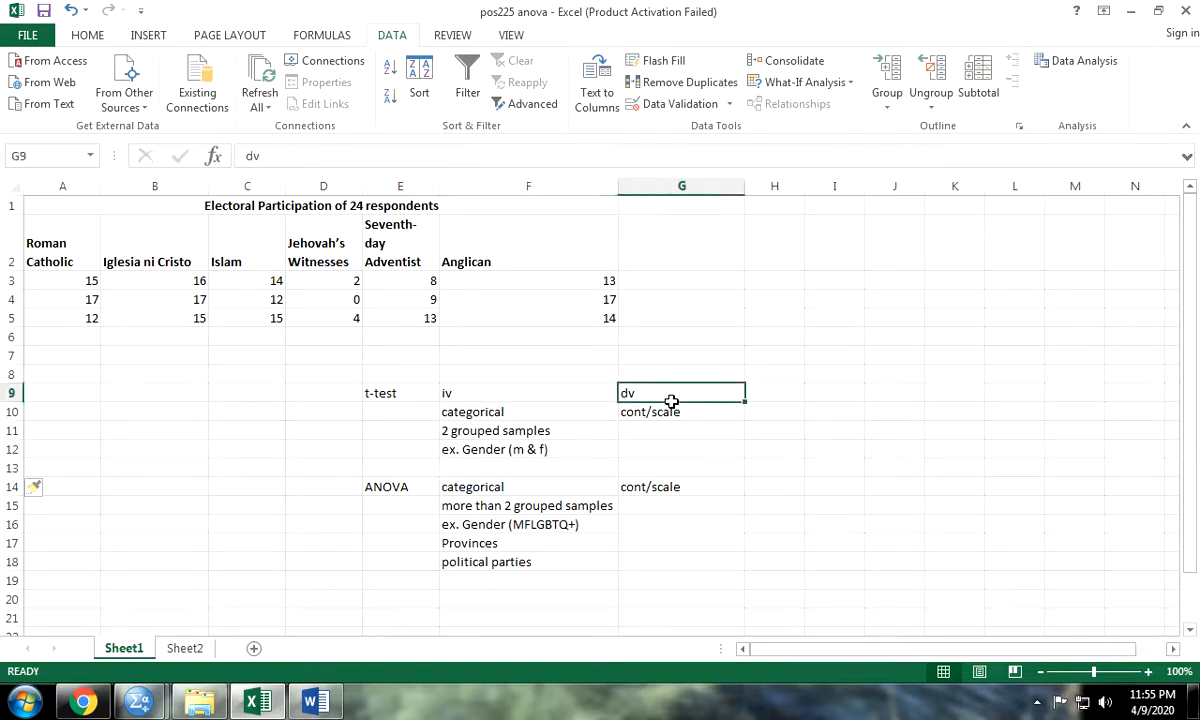
left_click(672, 415)
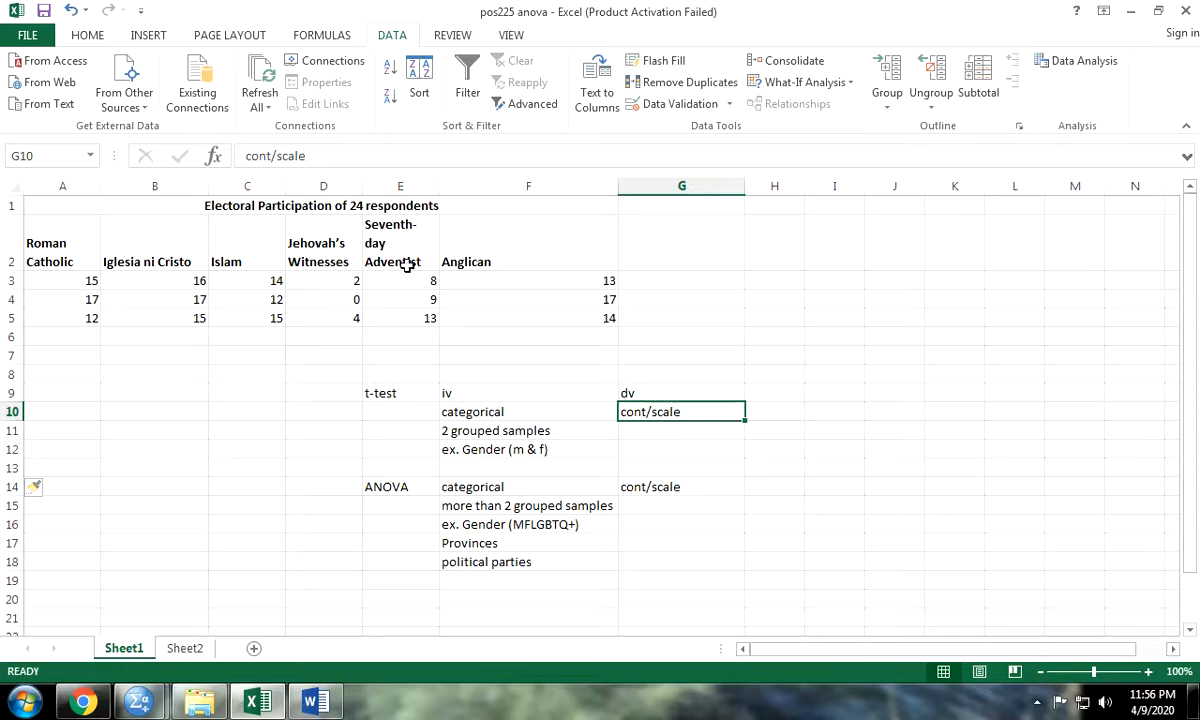
- Switch to the ANOVA handout in Word, examine the practice problems on religious affiliation and Cordilleran provinces, and return to the Excel workbook
left_click(312, 703)
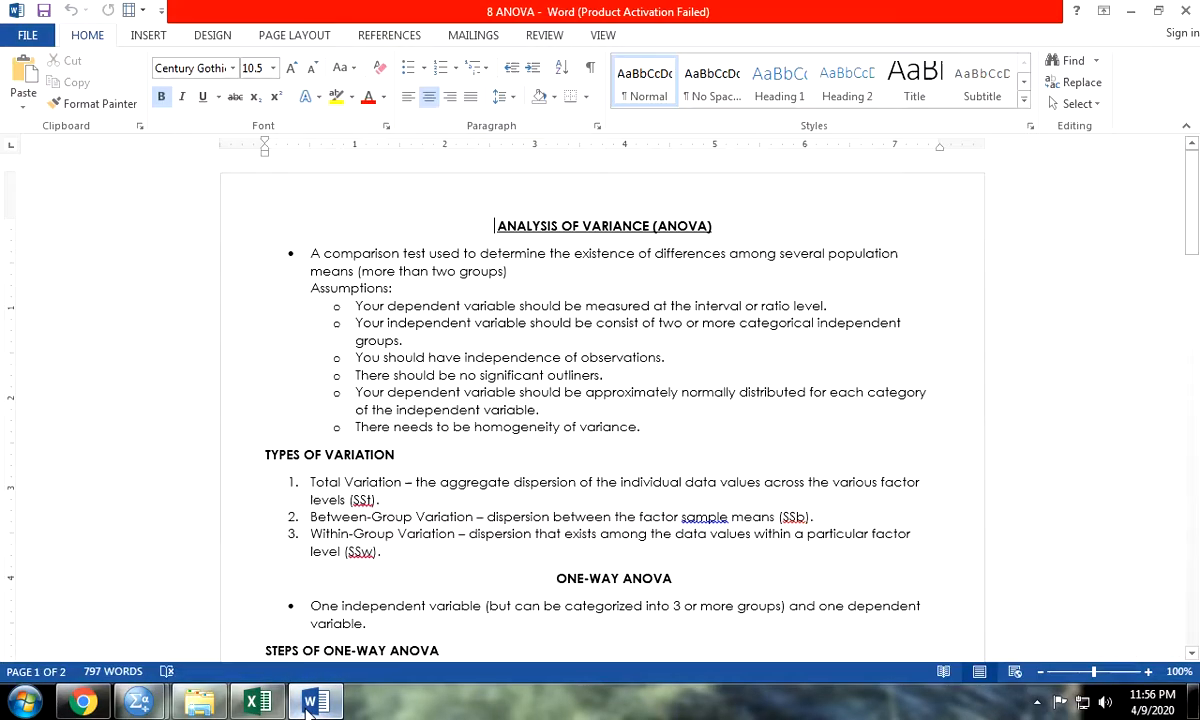
scroll(590, 540, "down", 20)
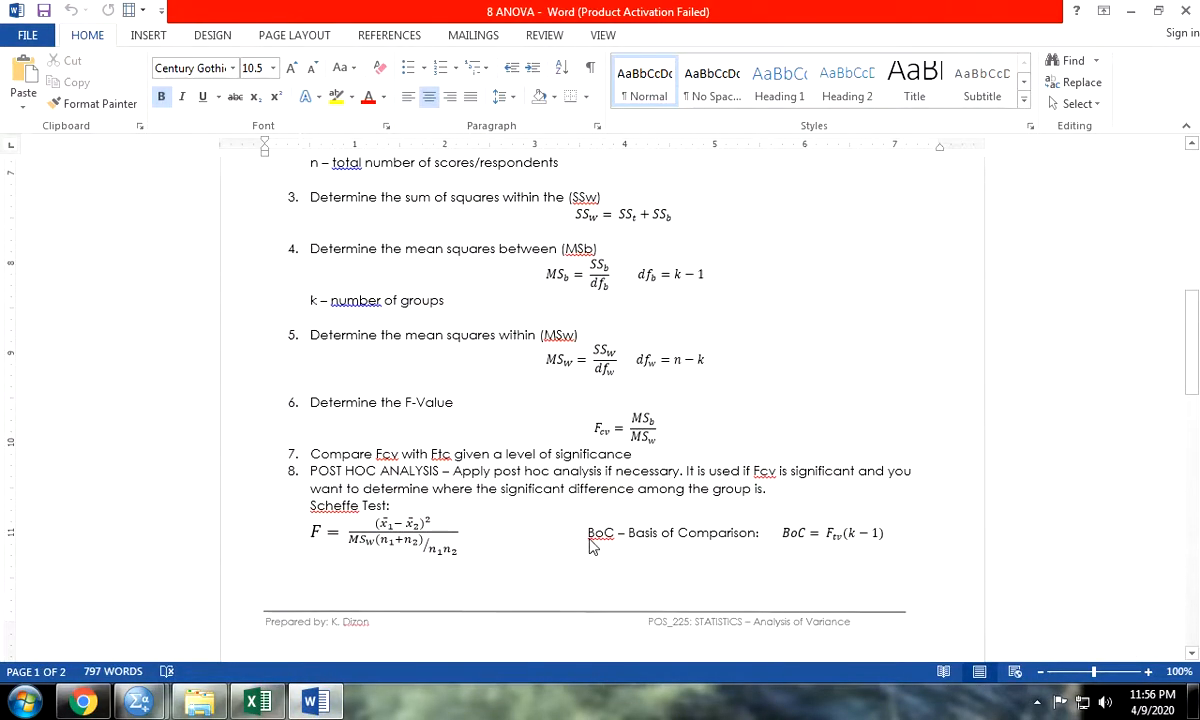
scroll(590, 545, "down", 7)
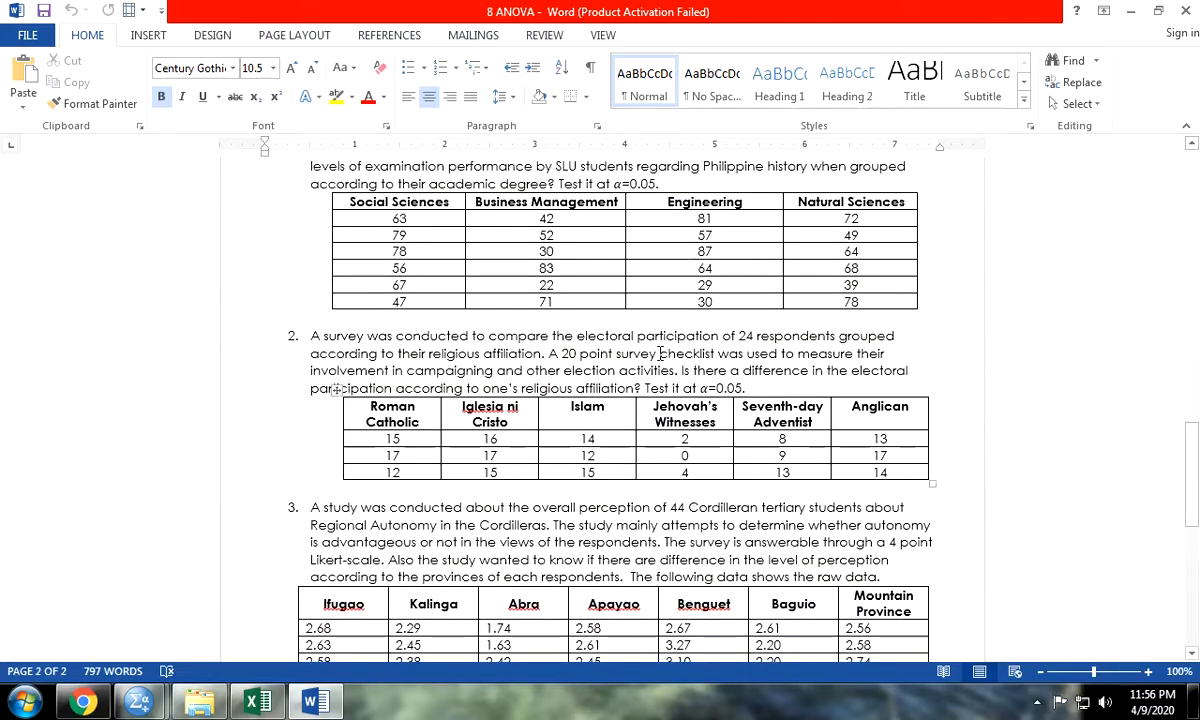
left_click(83, 703)
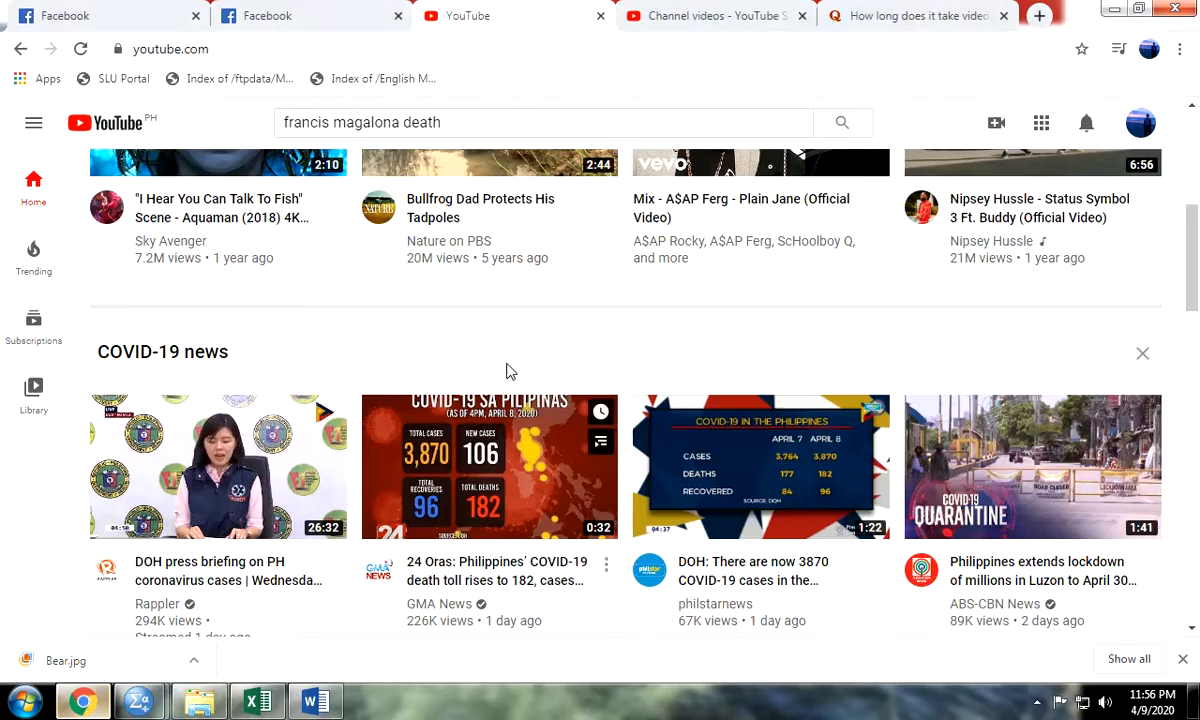
left_click(320, 700)
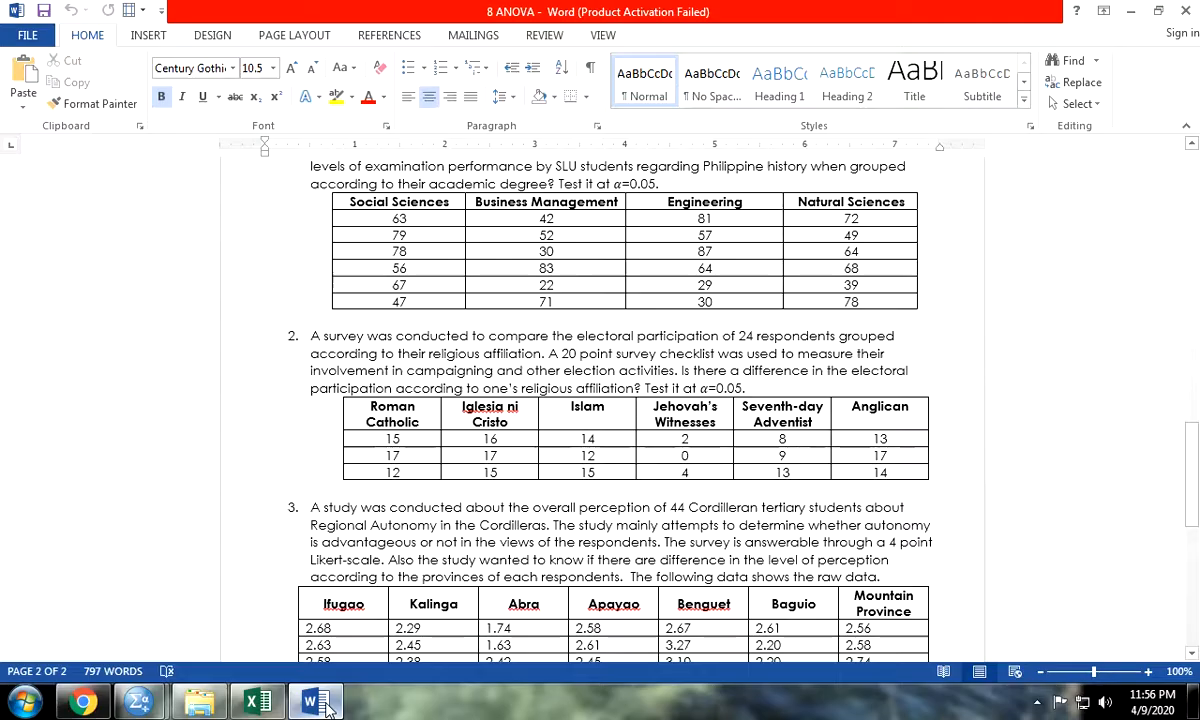
left_click(272, 705)
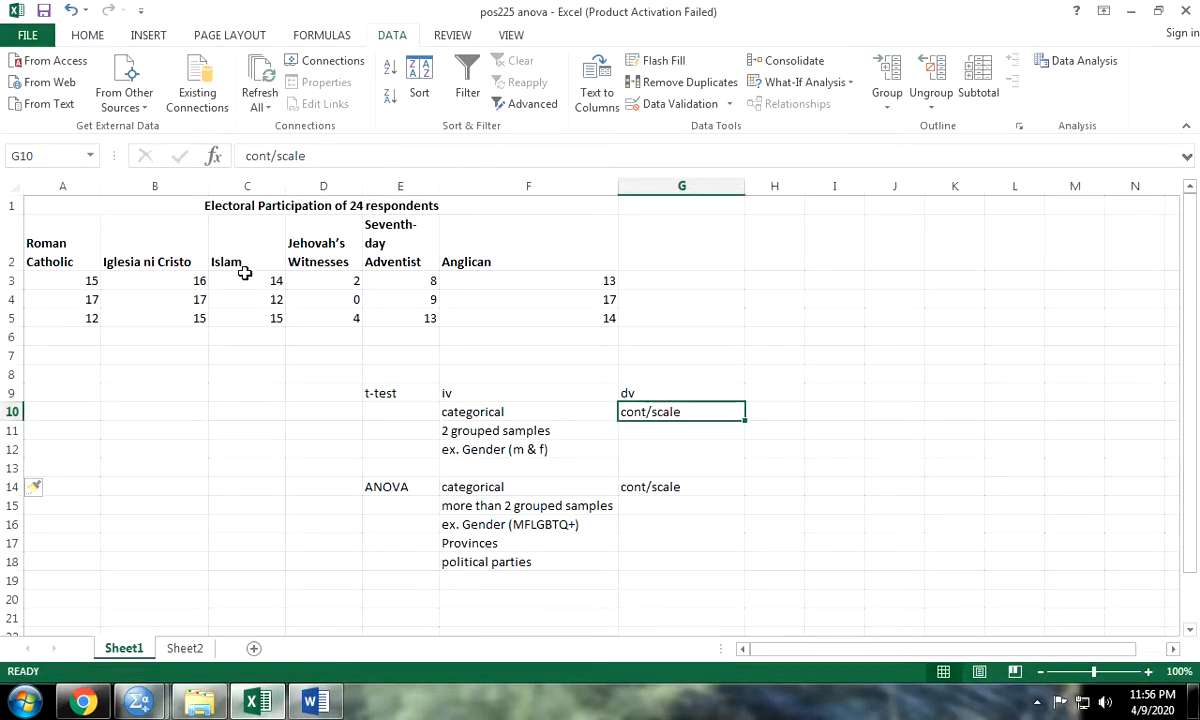
left_click(318, 703)
scroll(612, 352, "down", 5)
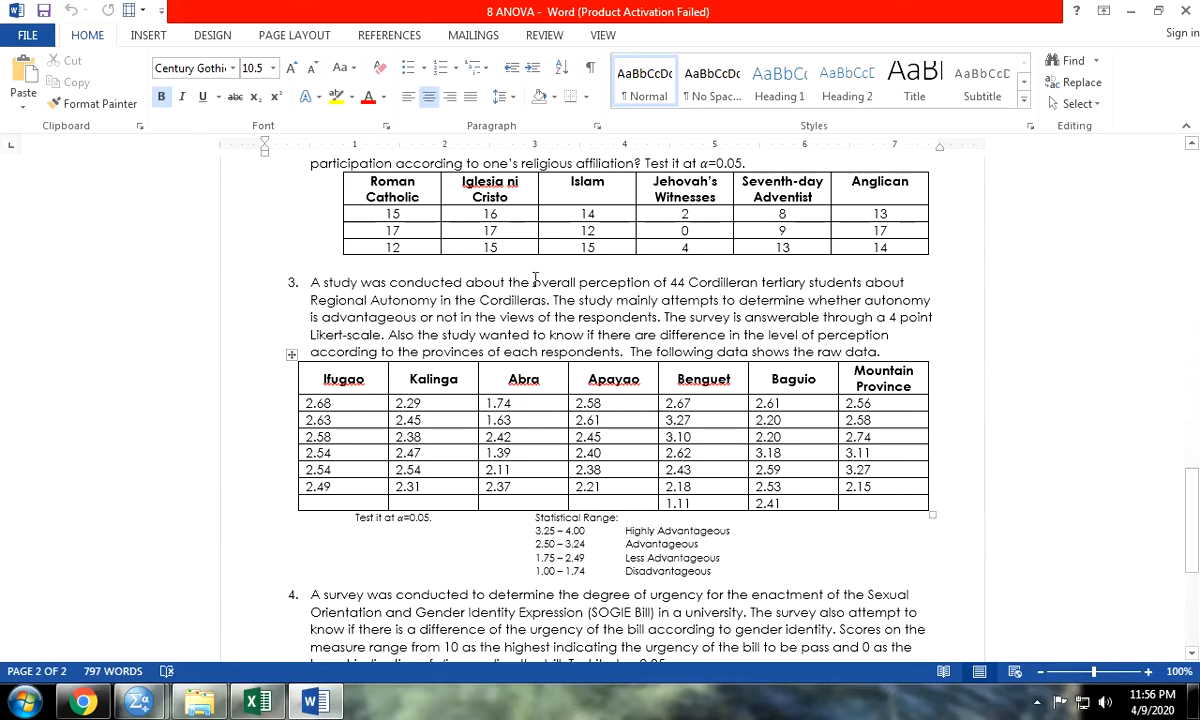
left_click_drag(530, 283, 622, 284)
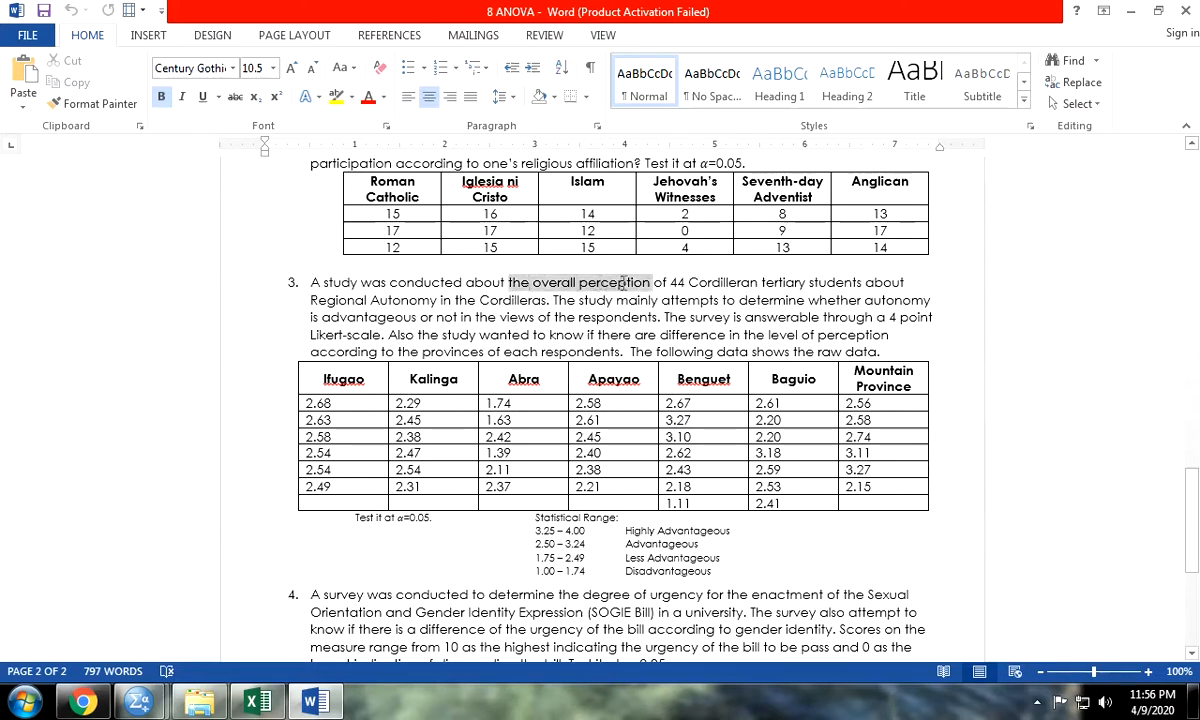
left_click(257, 702)
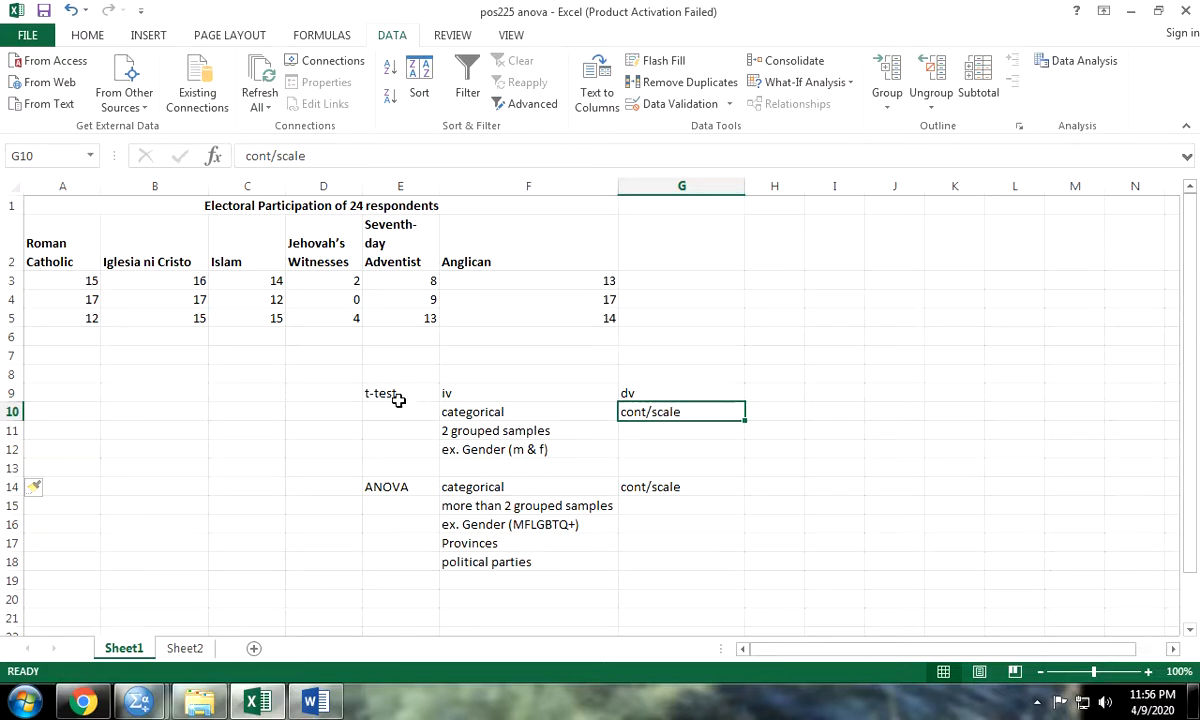
- Clear all the t-test and ANOVA comparison notes from E9:G18
left_click_drag(396, 396, 648, 554)
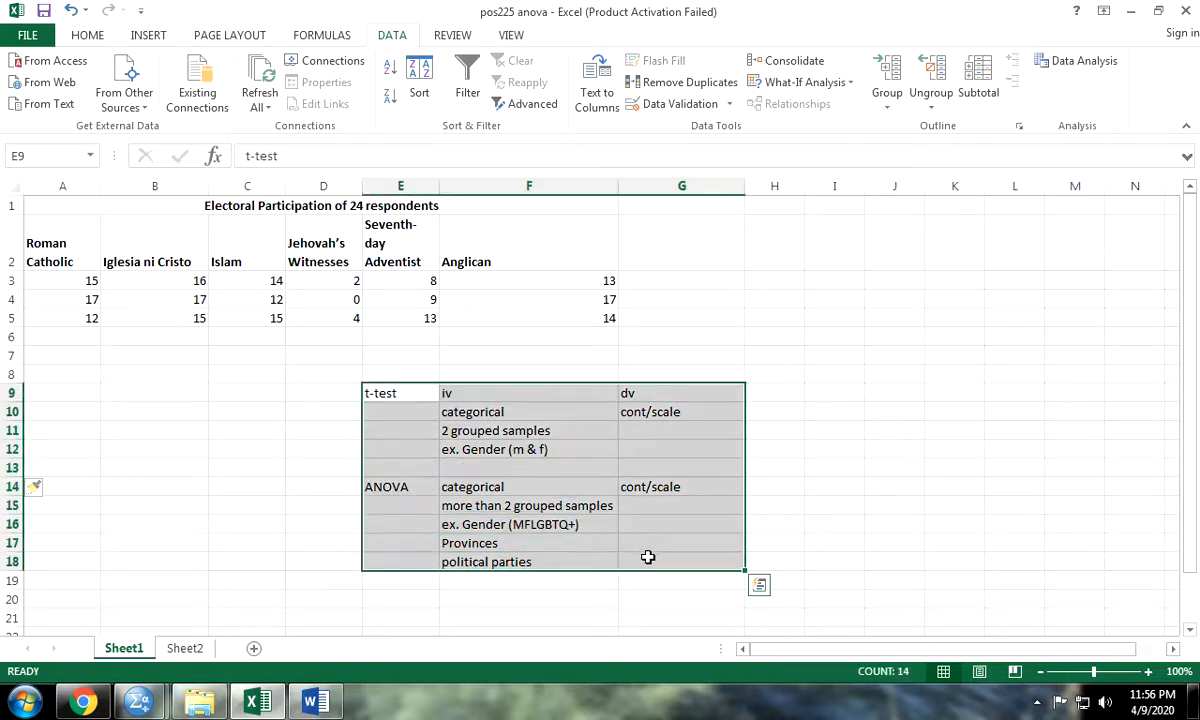
key("Delete")
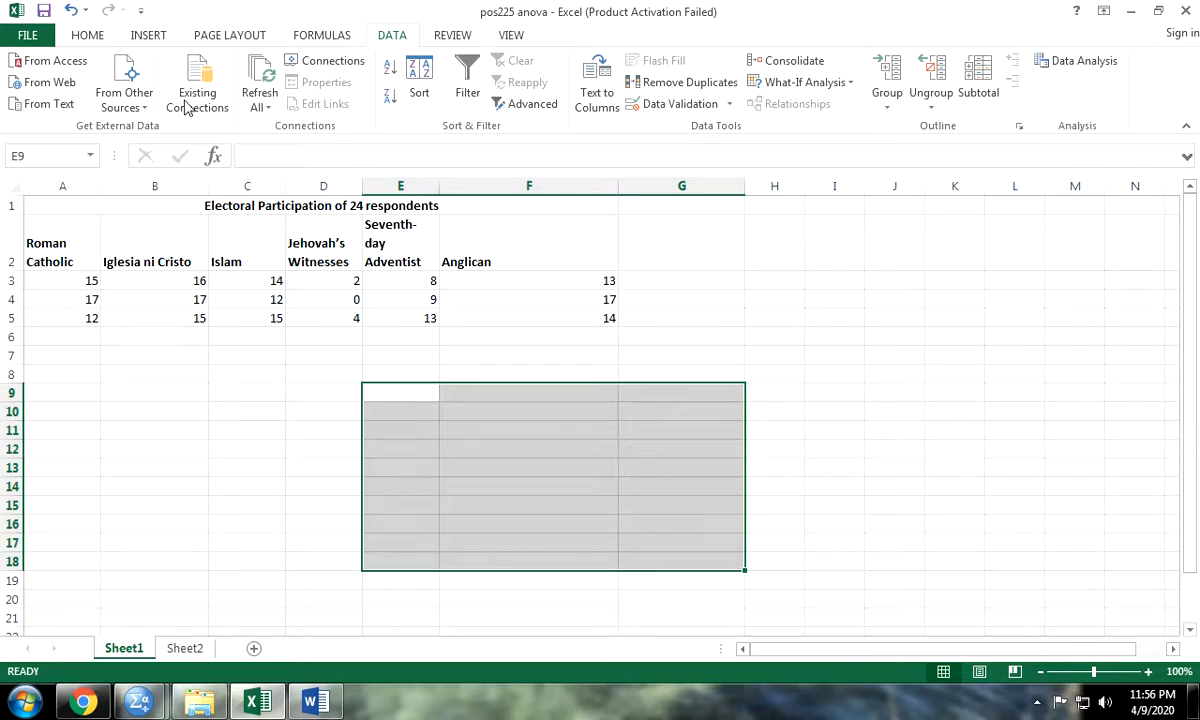
- Check in the Excel Add-ins settings that Analysis ToolPak is enabled, and accept the selection
left_click(48, 42)
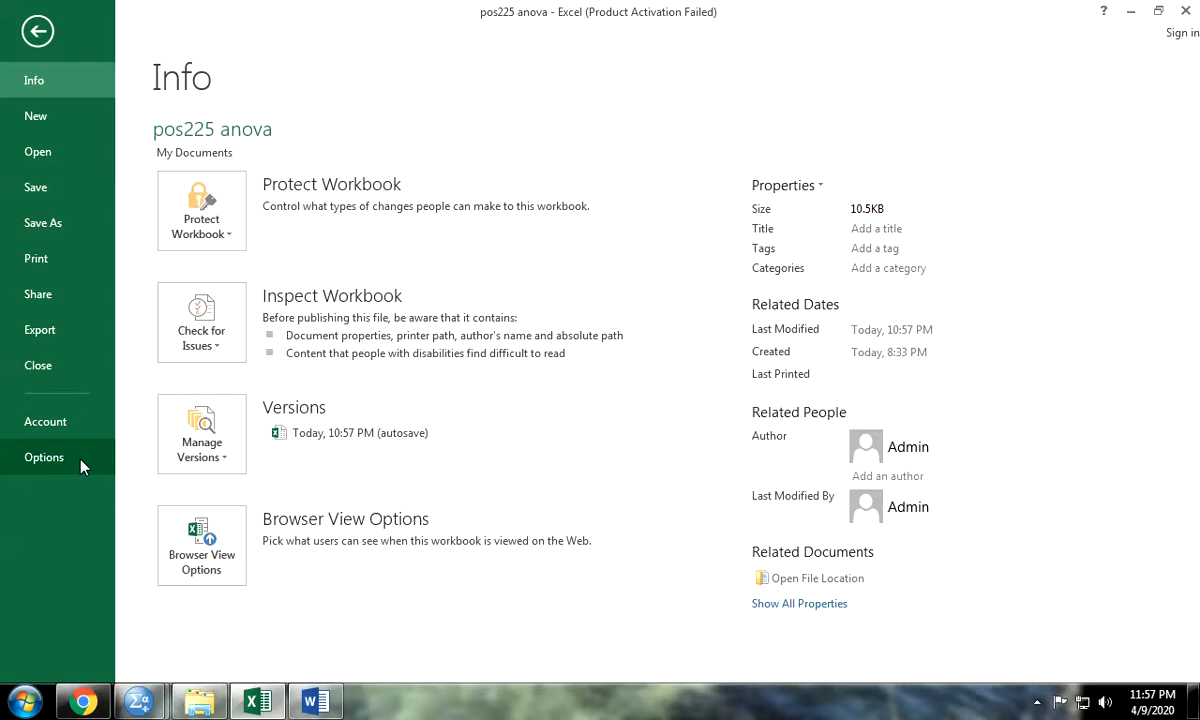
left_click(44, 22)
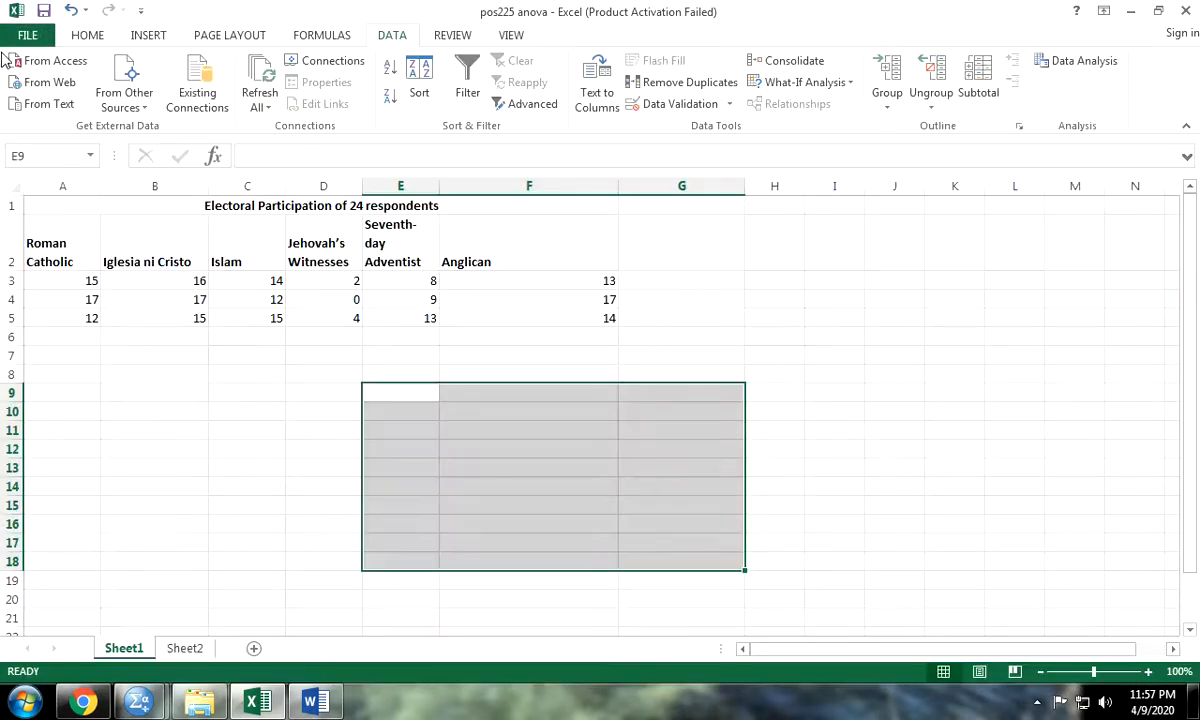
left_click(24, 35)
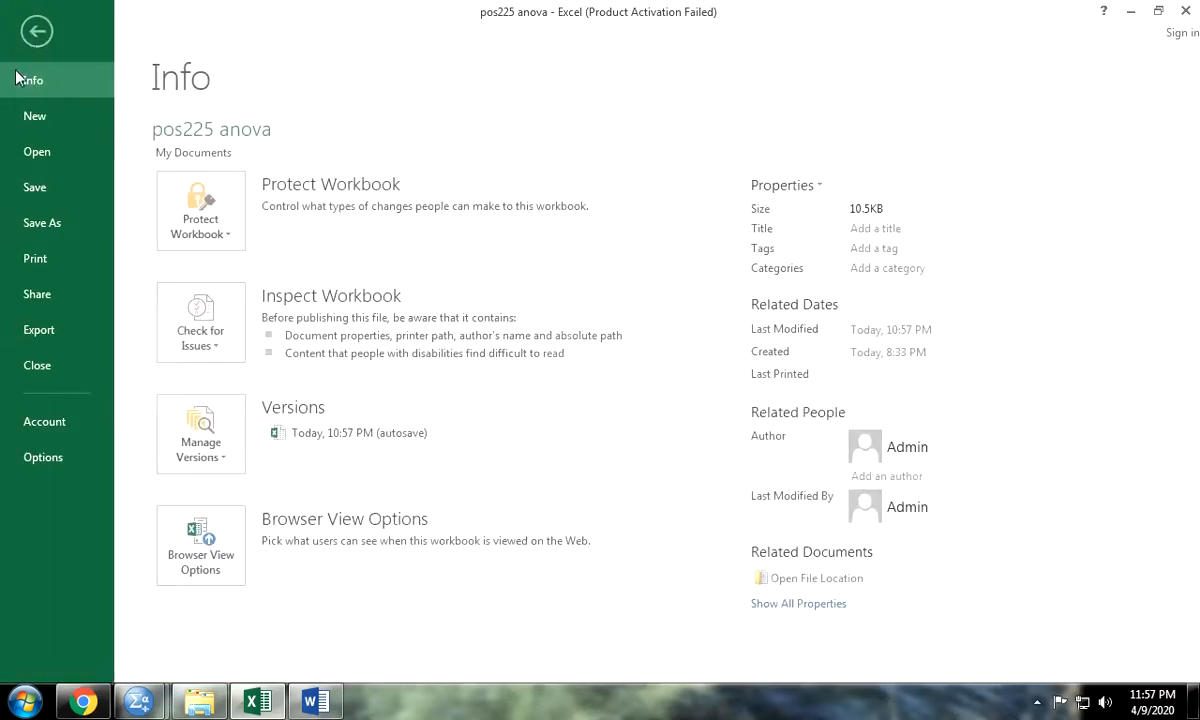
left_click(96, 466)
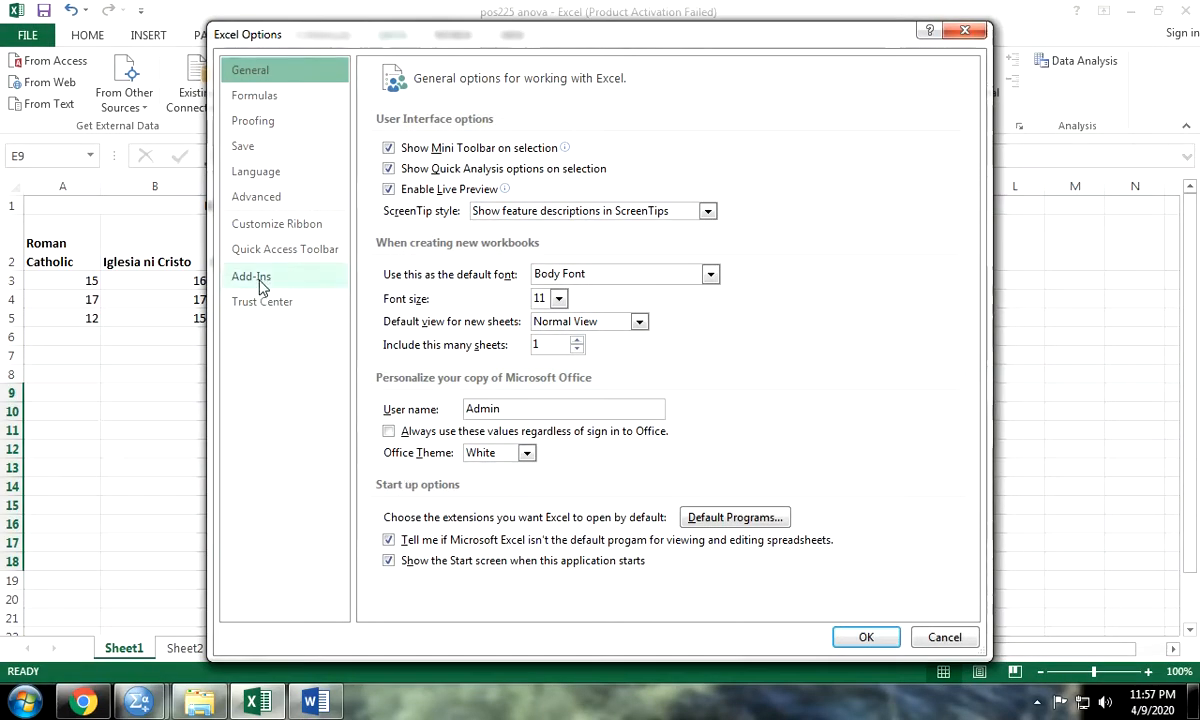
left_click(258, 280)
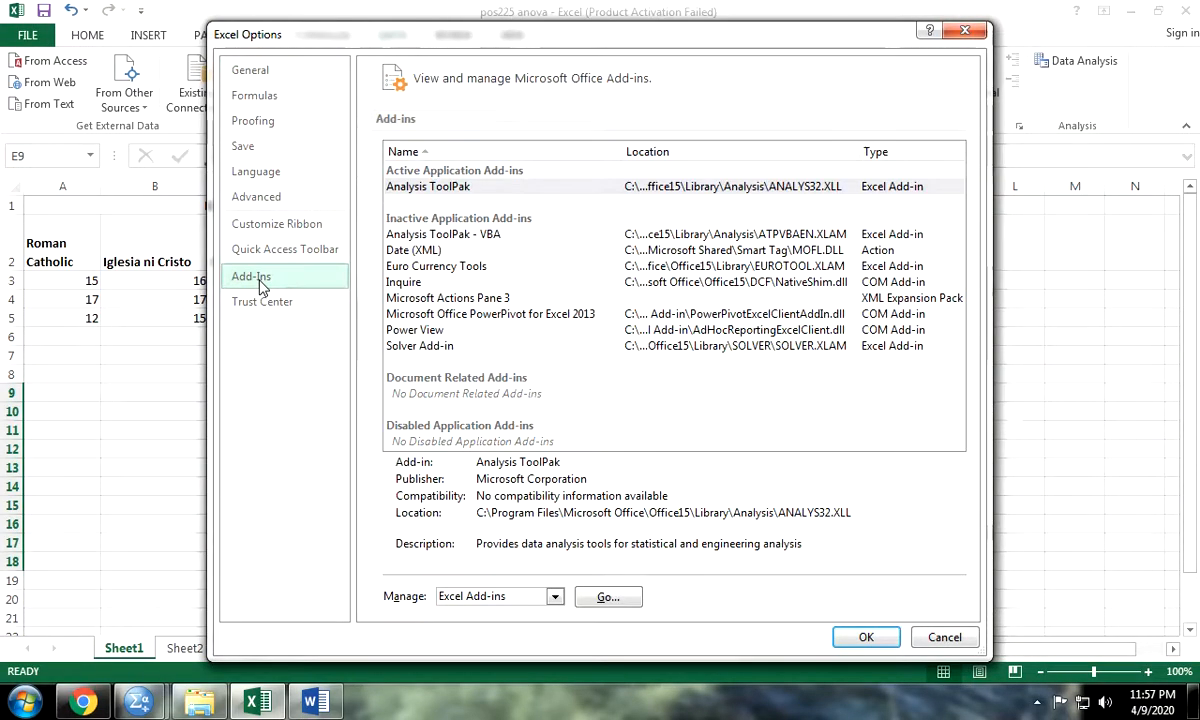
left_click(510, 597)
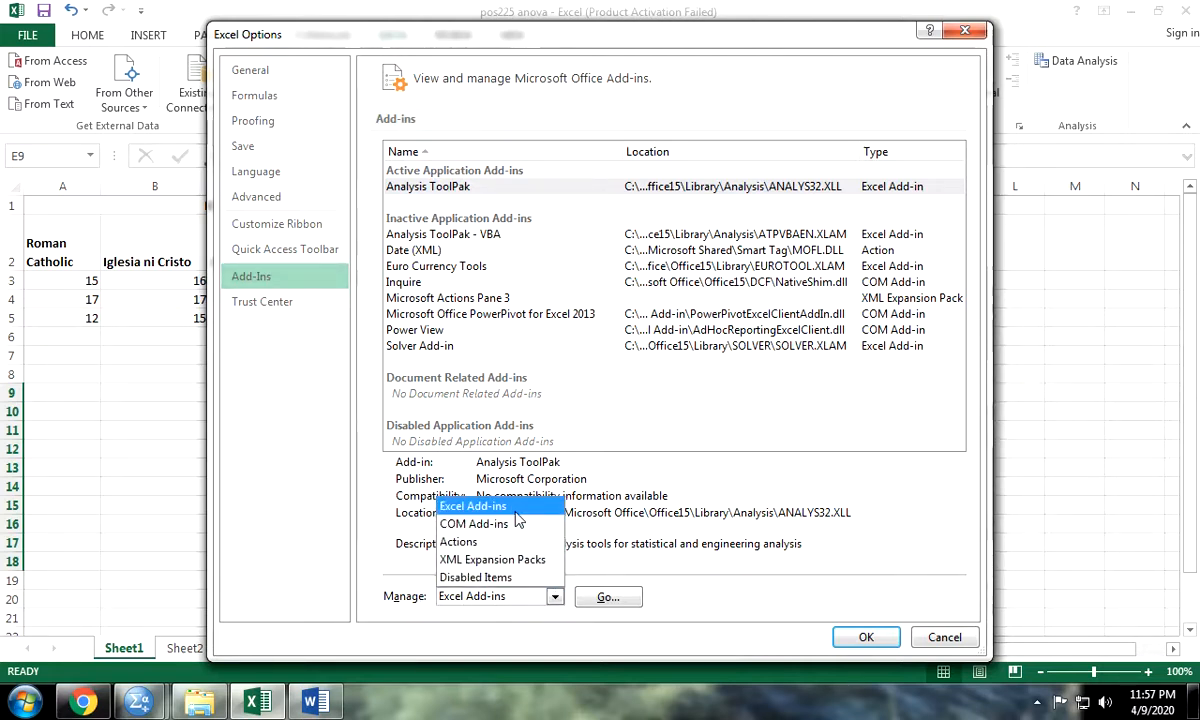
left_click(610, 598)
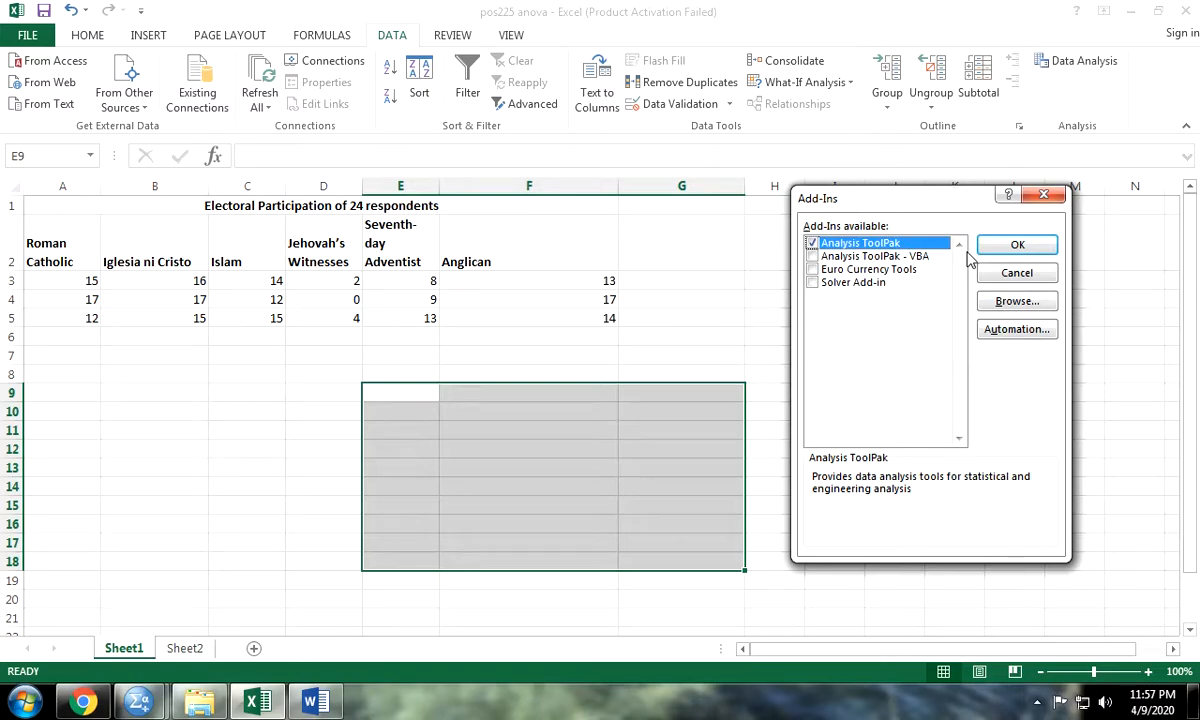
left_click(996, 248)
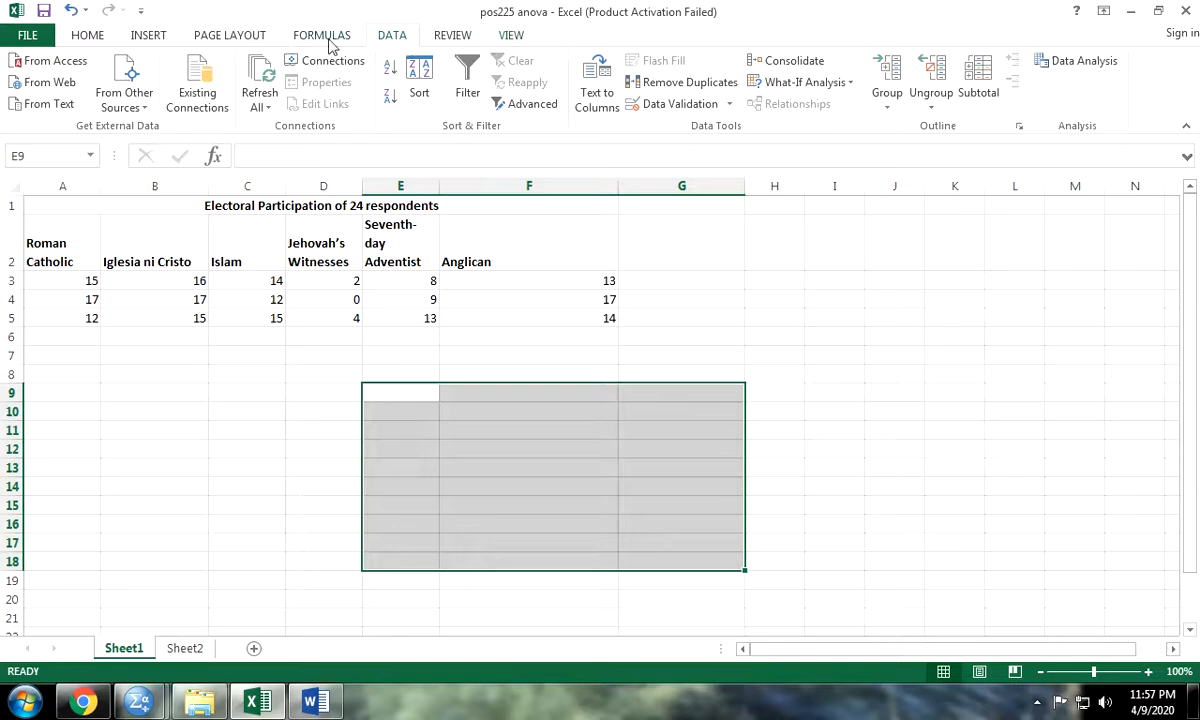
- View the list of available Data Analysis tools, and close it without running any
left_click(1073, 66)
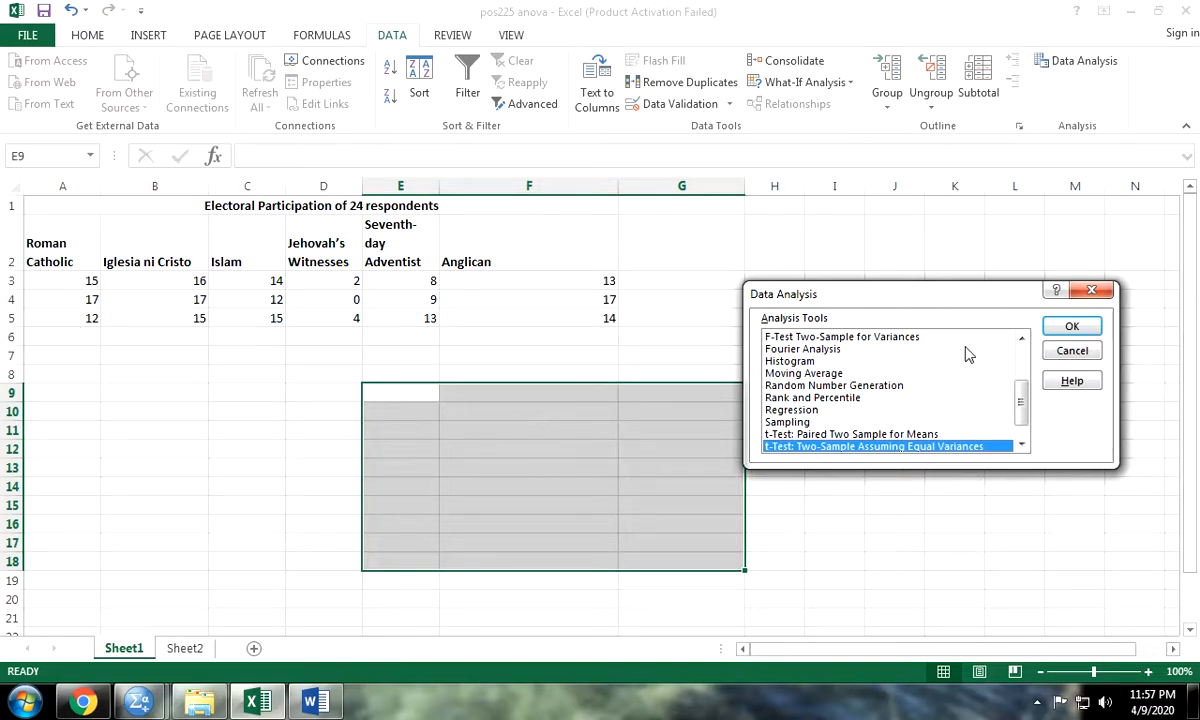
left_click(1092, 291)
left_click(429, 372)
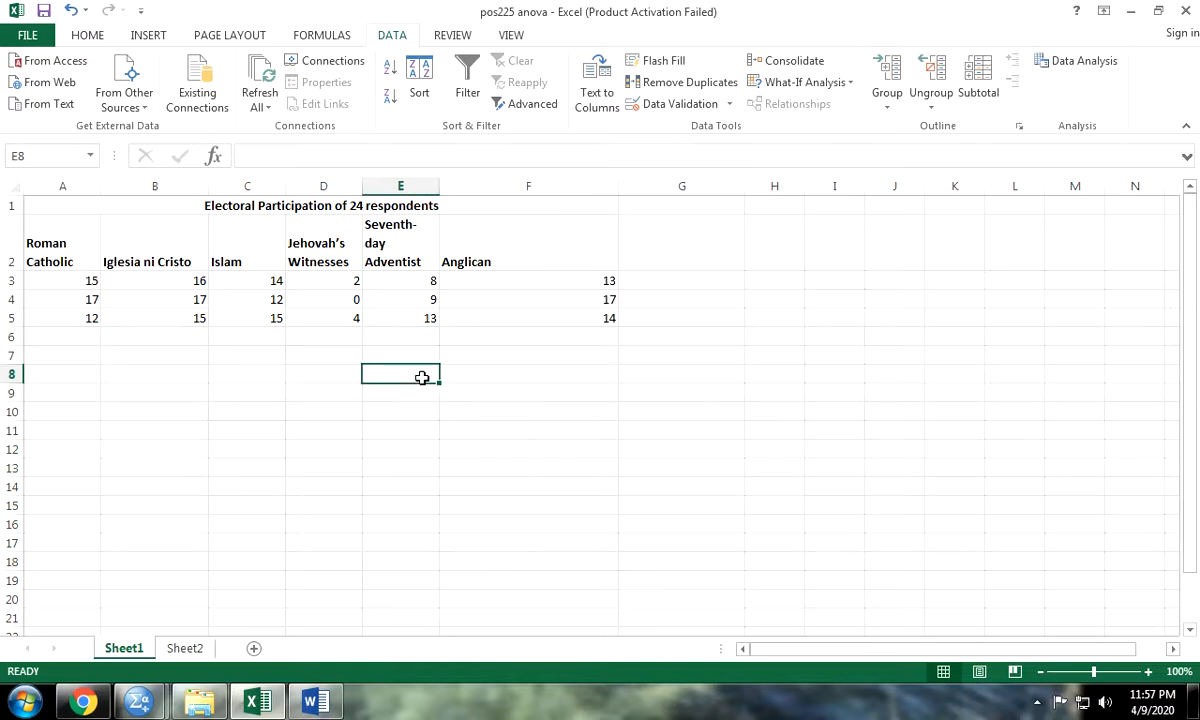
- Enter the variable labels "iv" in E8 and "dv" in F8 below the electoral participation table
type("iv")
key("Tab")
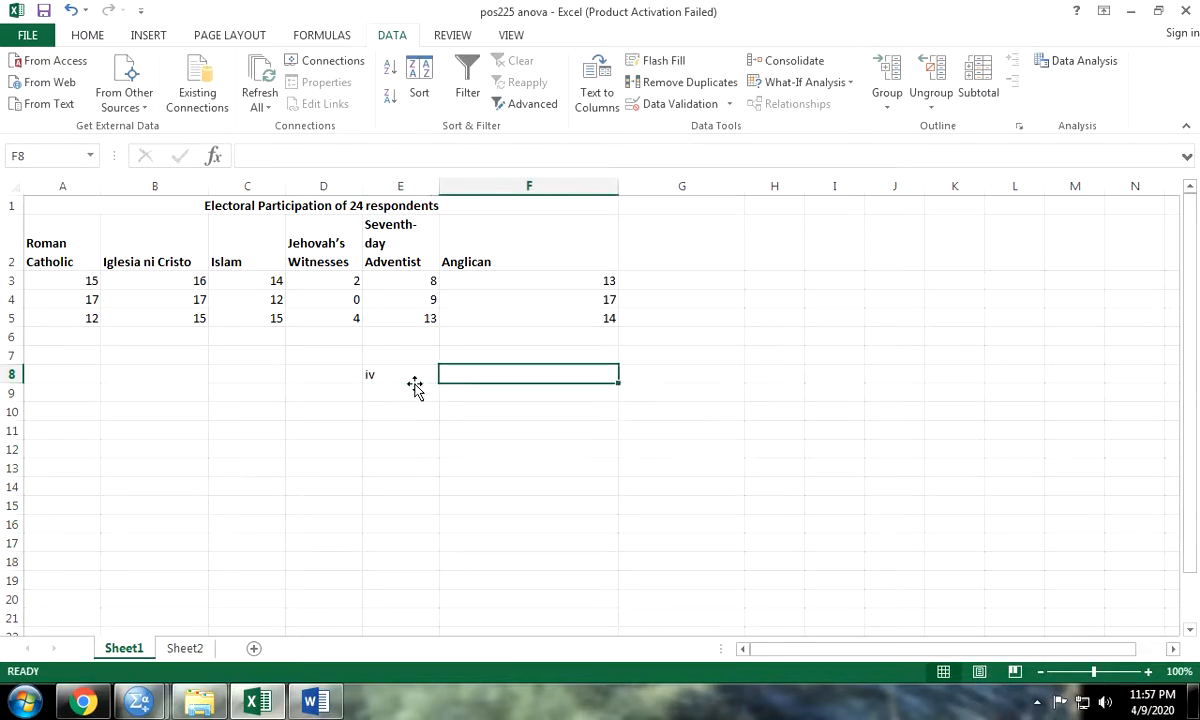
type("dv")
key("Tab")
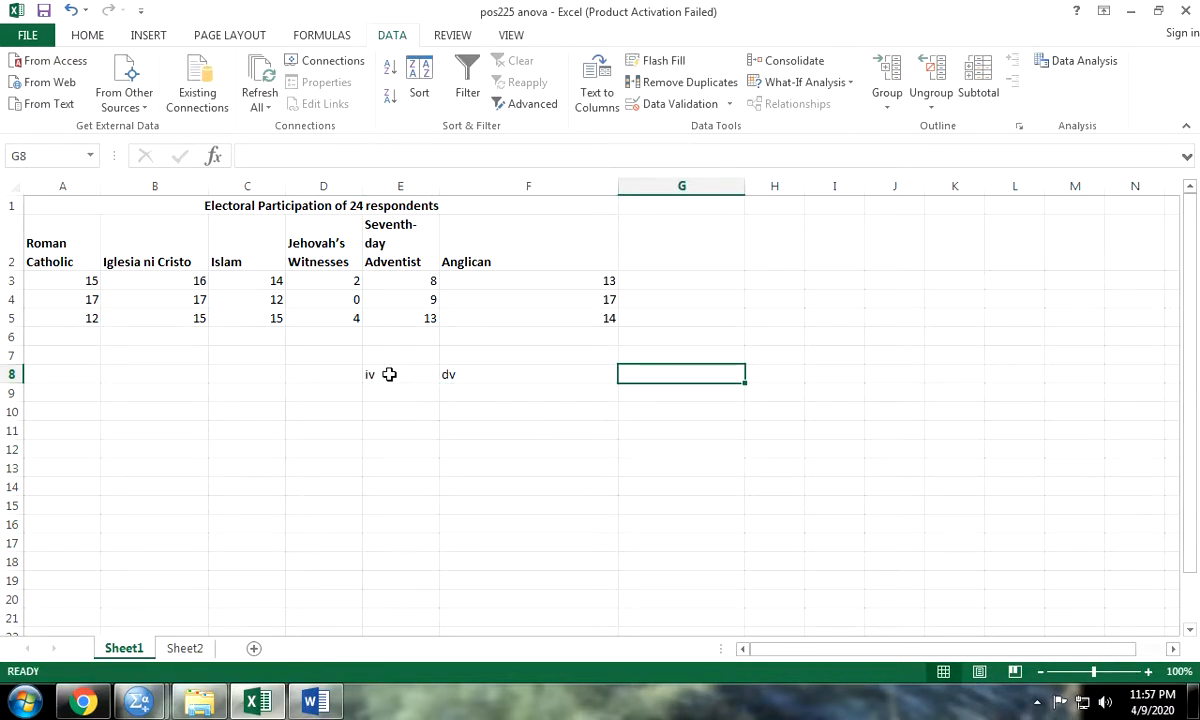
- Enter "religion" in E9 under the iv label, correcting its spelling
left_click(383, 391)
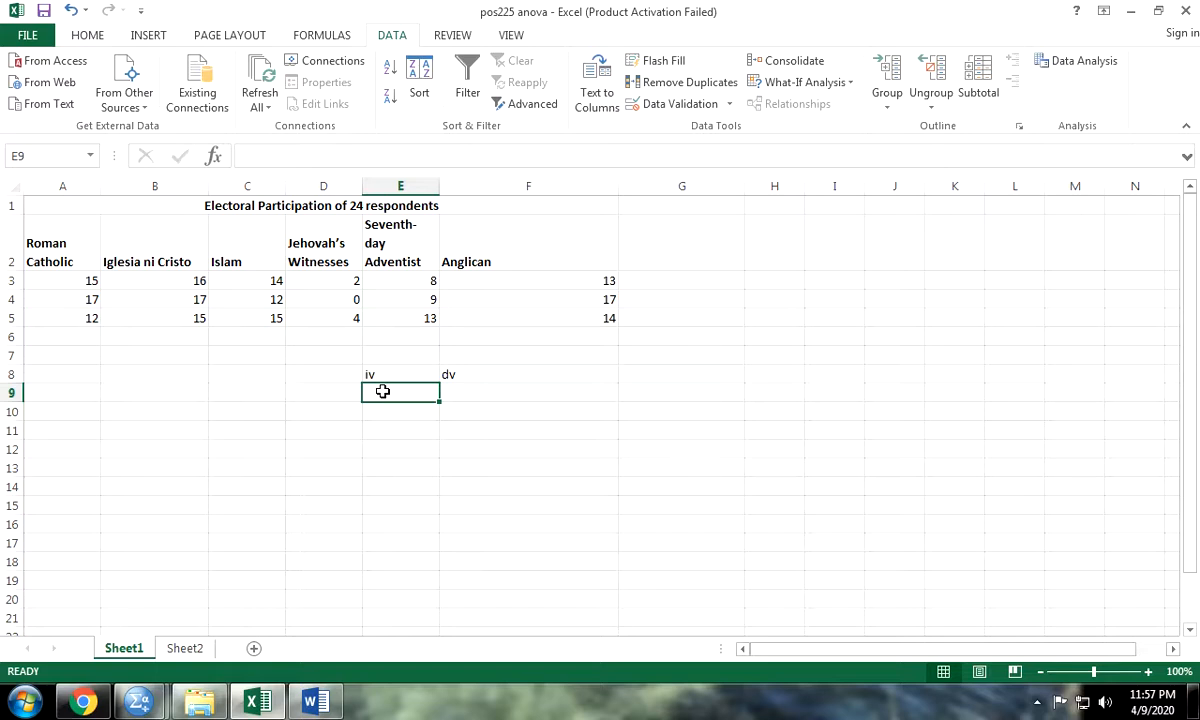
type("relgion")
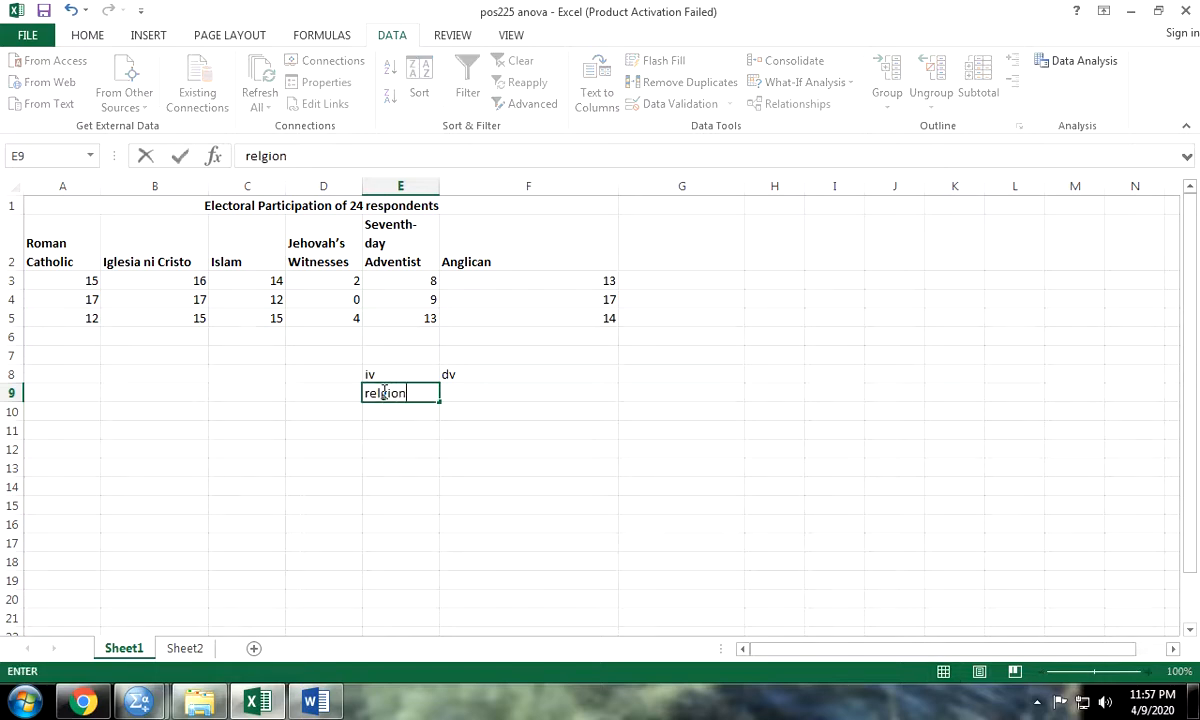
key("Tab")
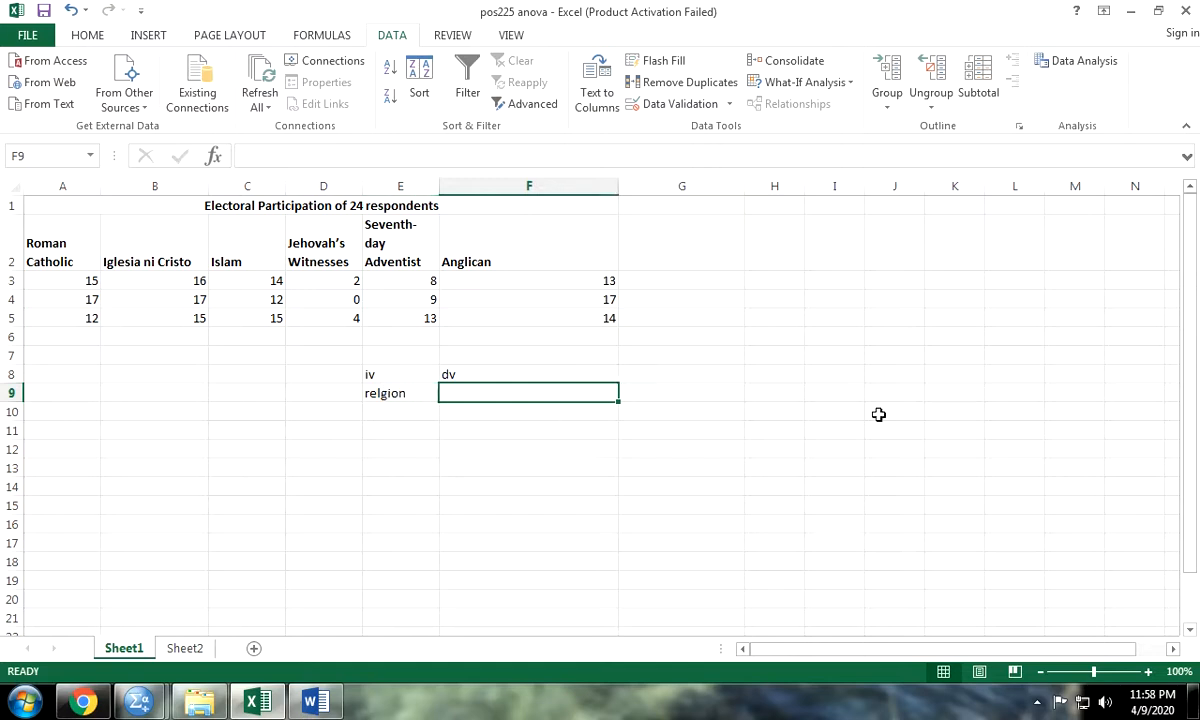
double_click(379, 393)
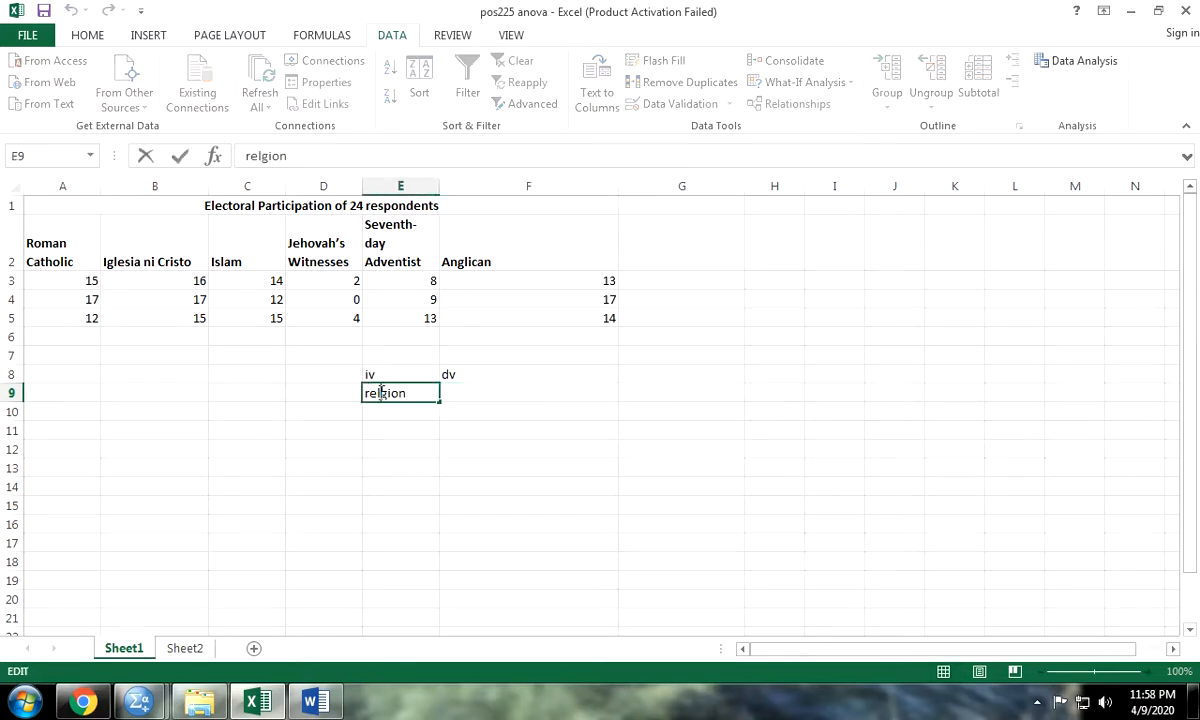
type("i")
left_click(481, 390)
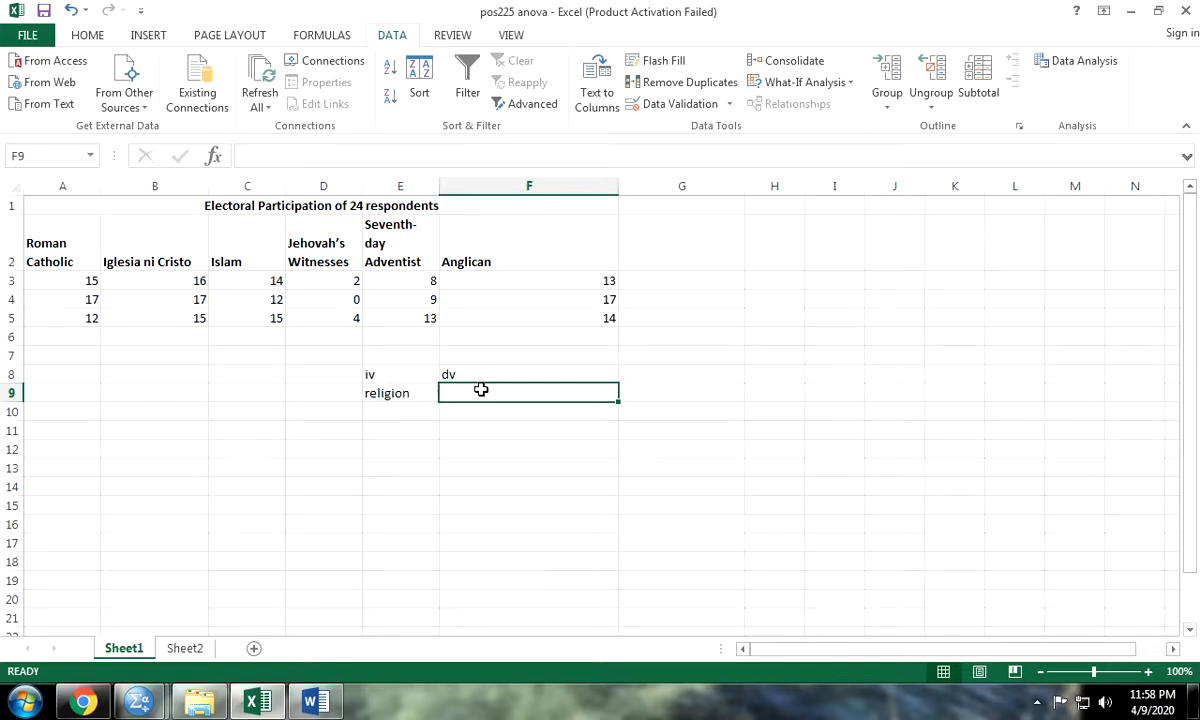
- Enter "electoral activities" in F9 under the dv label
type("elec")
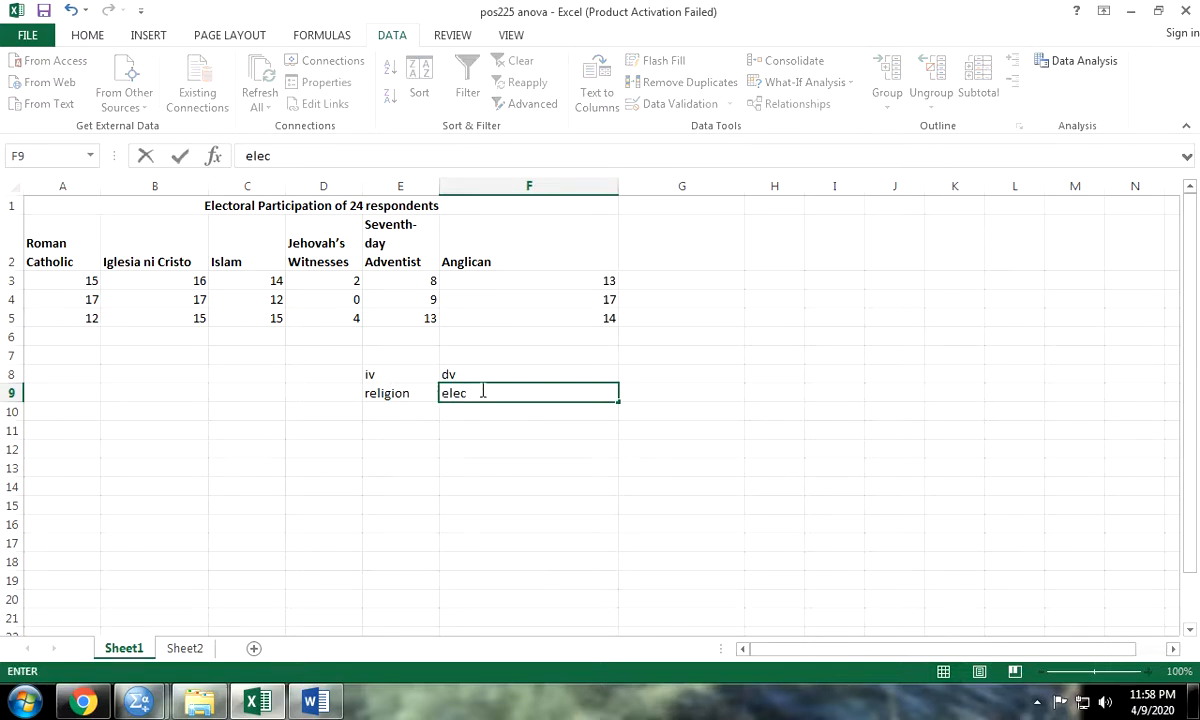
type("tora")
key("BackSpace")
type("ral activi")
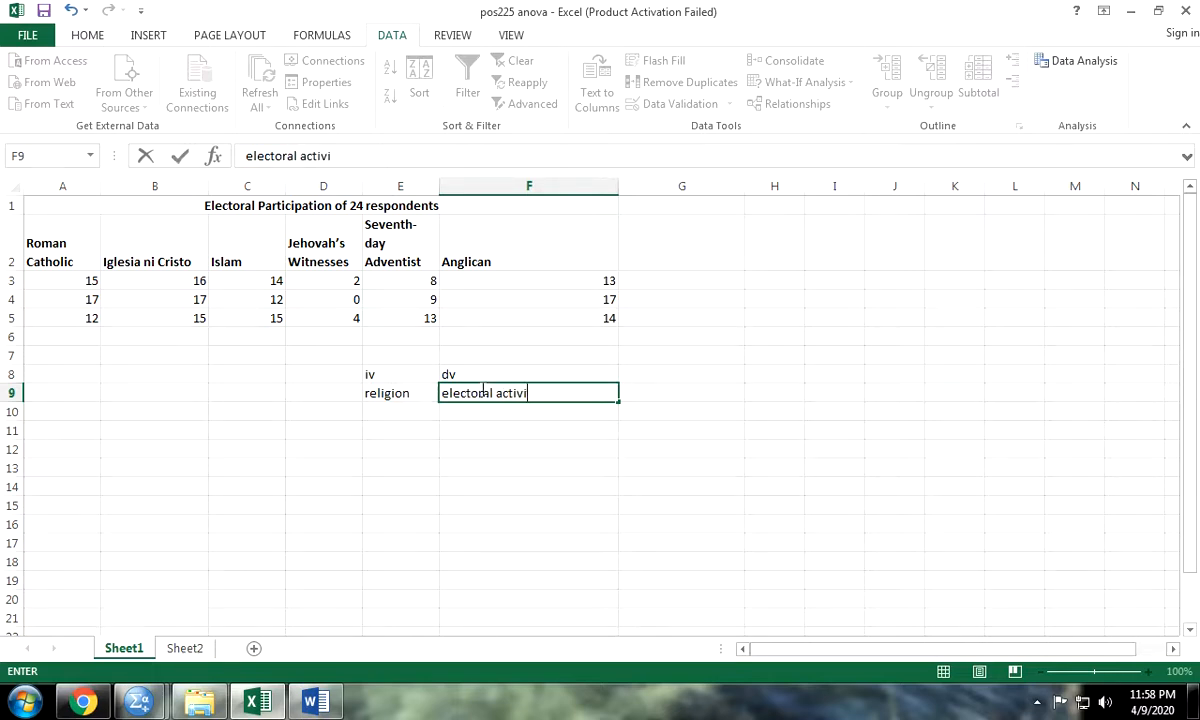
type("ties")
left_click(407, 395)
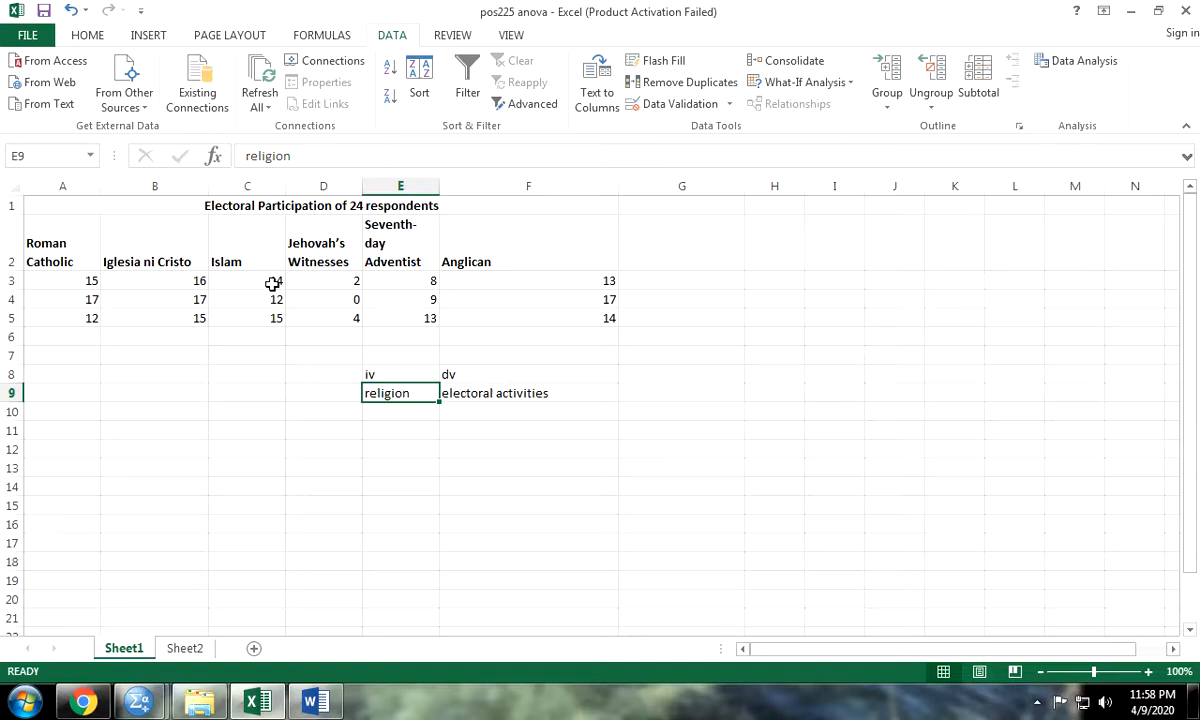
- Replace the word "activities" in F9 so that the entry reads "electoral parti"
left_click(538, 396)
double_click(557, 394)
left_click_drag(557, 394, 497, 396)
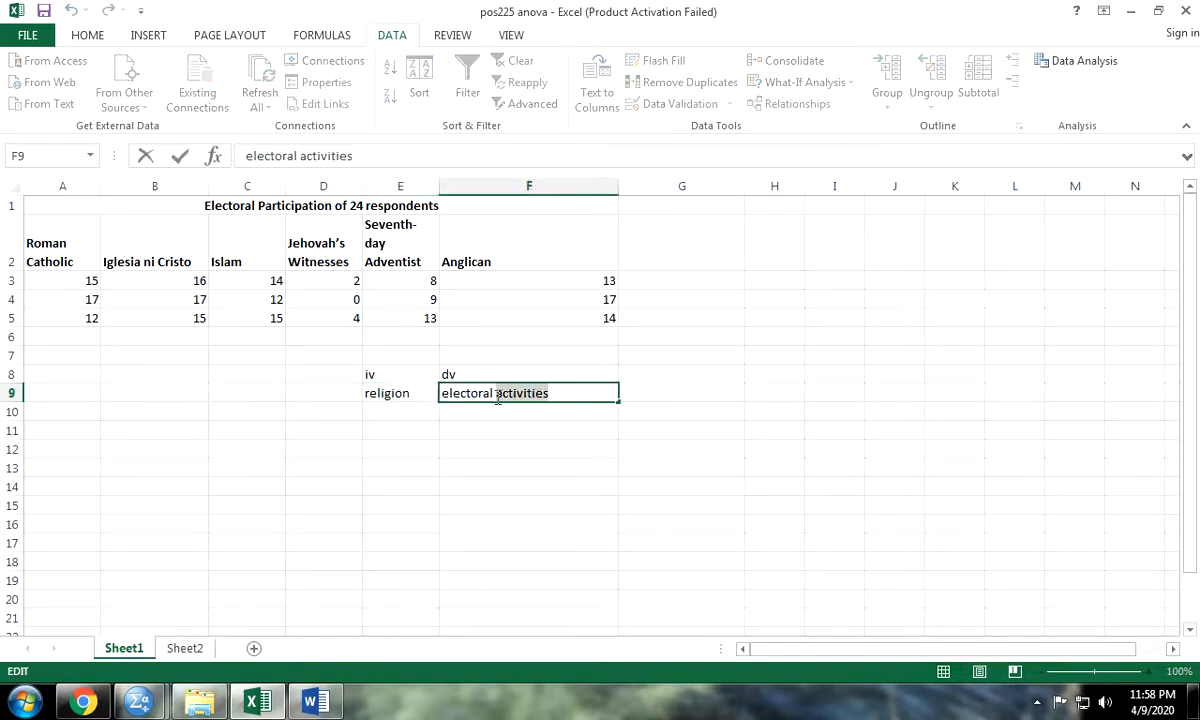
type("parti")
key("Tab")
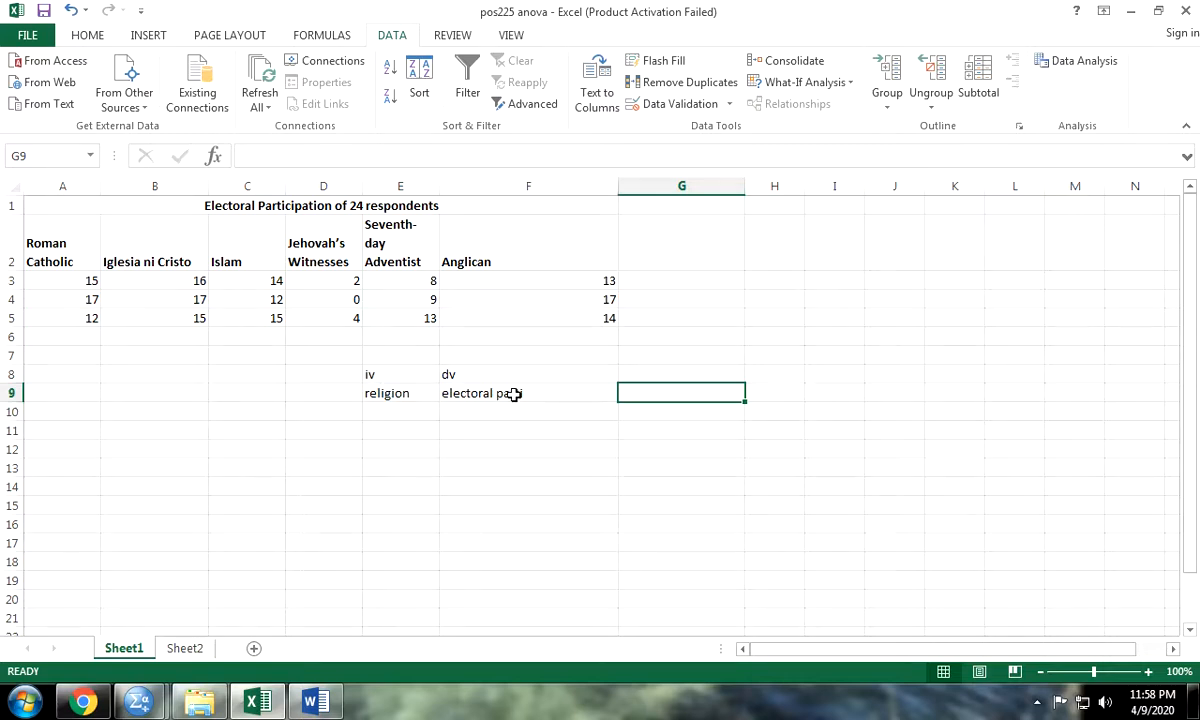
- Clear the variable notes in F9 and E9, keeping the iv and dv labels above them
left_click(380, 394)
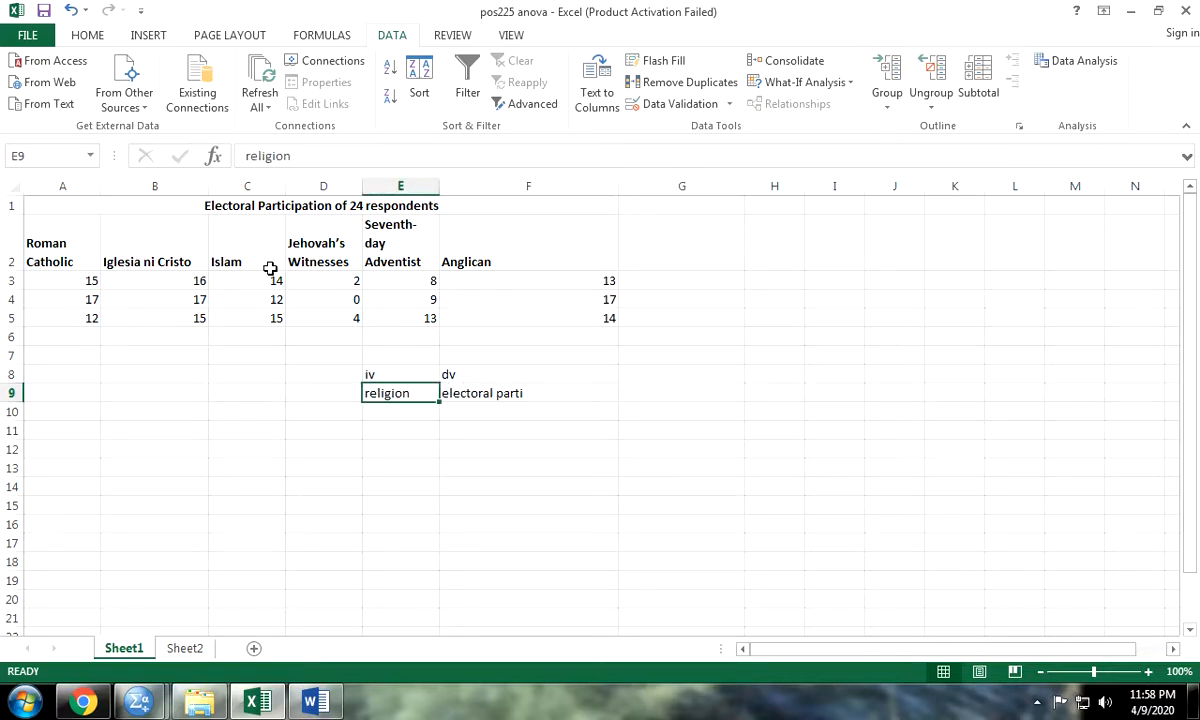
left_click(506, 396)
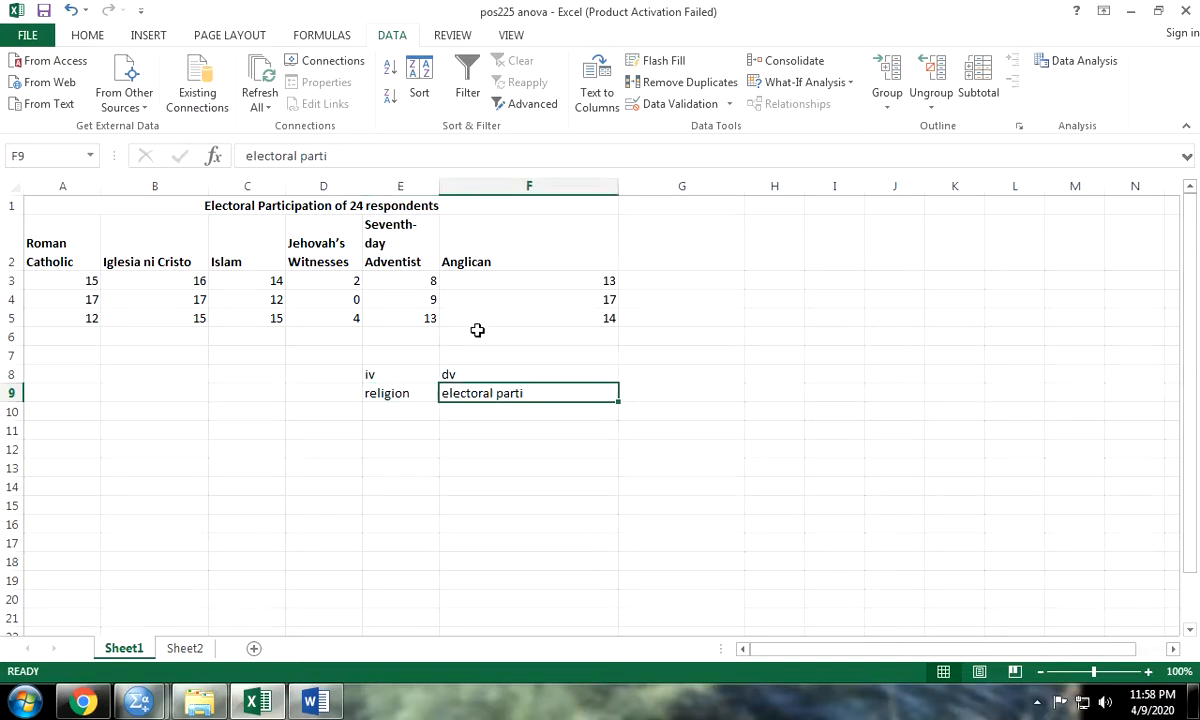
key("Delete")
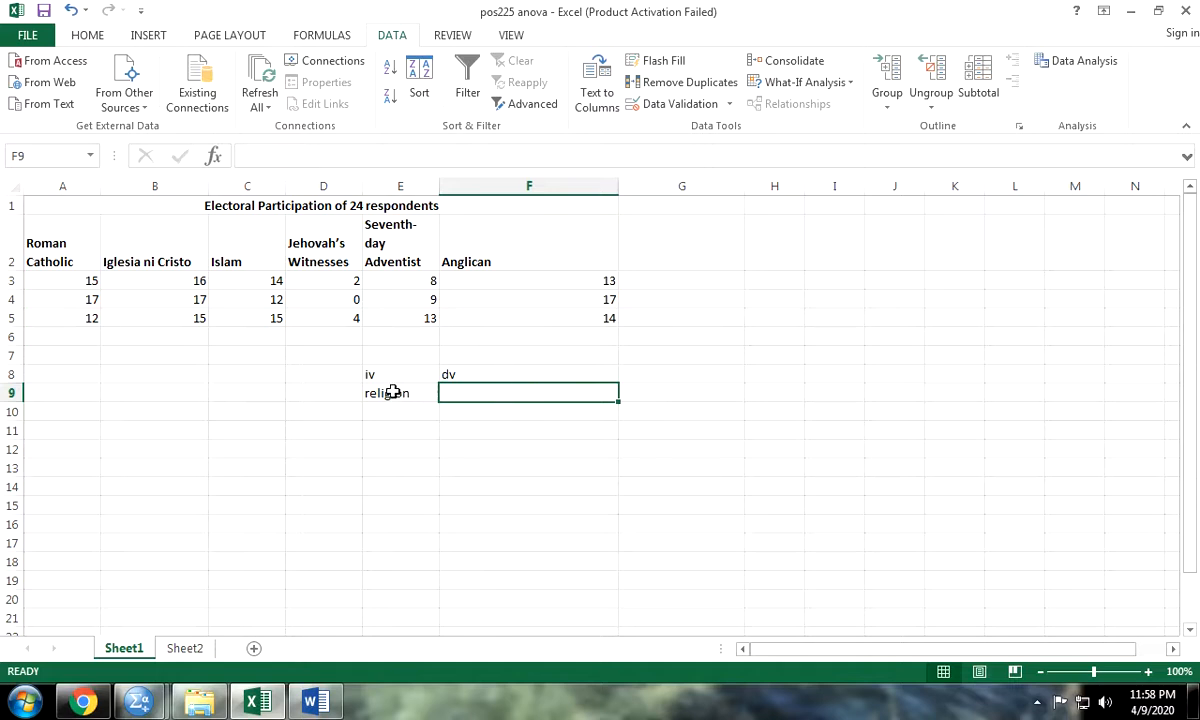
left_click(382, 400)
key("Delete")
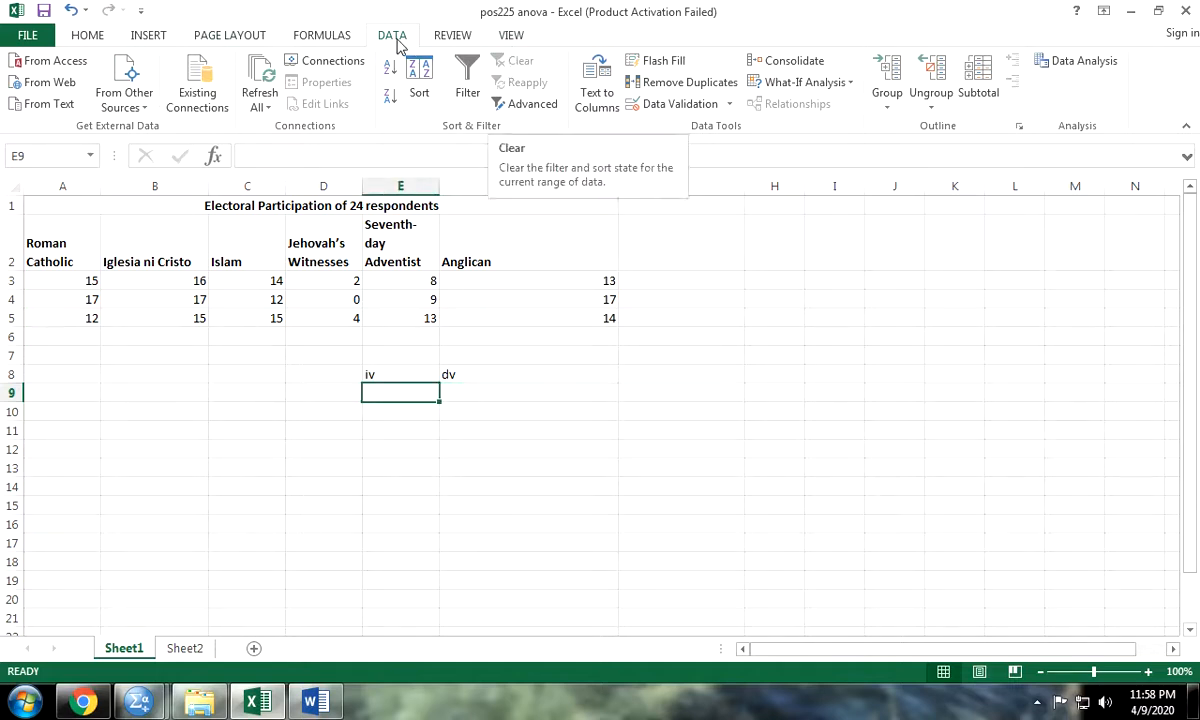
- Look through the Data Analysis tools and start the Anova: Single Factor analysis
left_click(1080, 60)
scroll(796, 345, "up", 3)
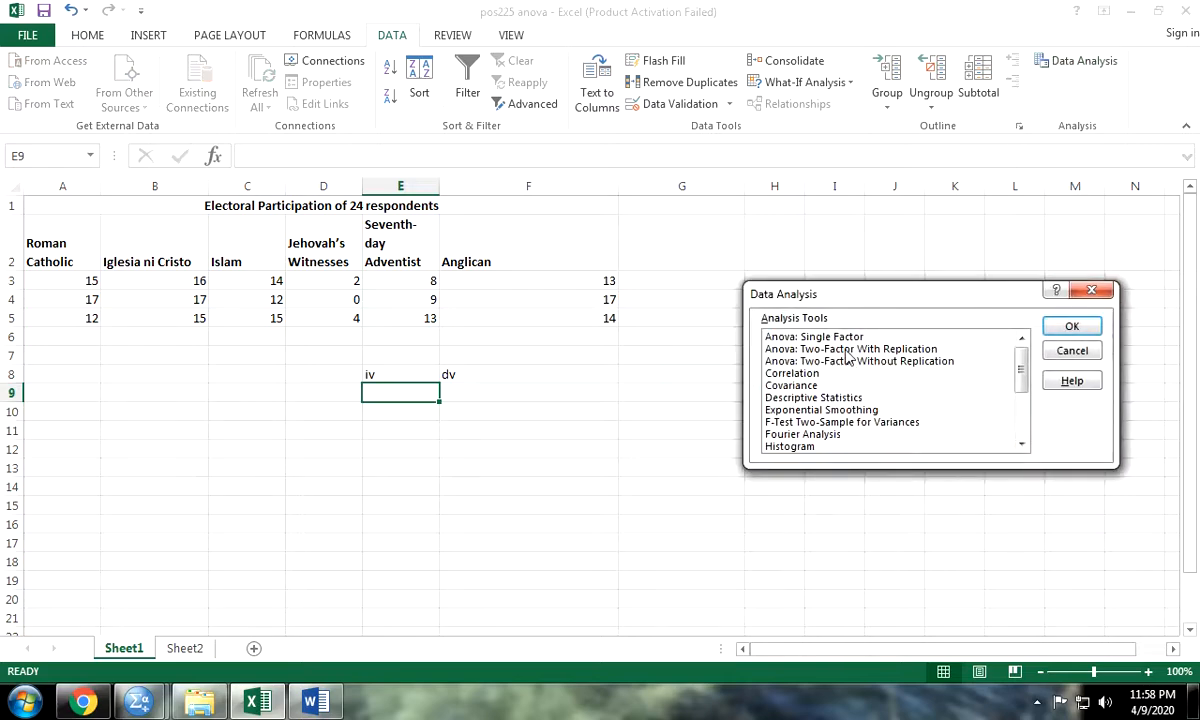
scroll(798, 353, "down", 3)
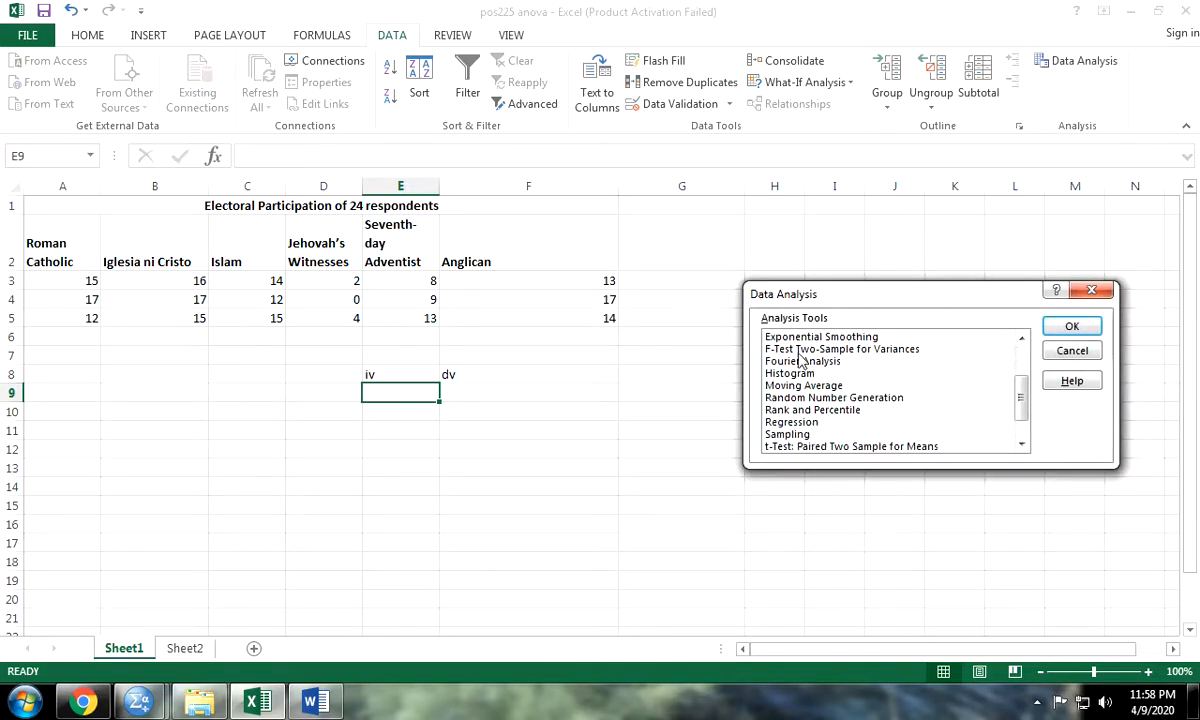
scroll(800, 360, "up", 3)
scroll(802, 382, "down", 3)
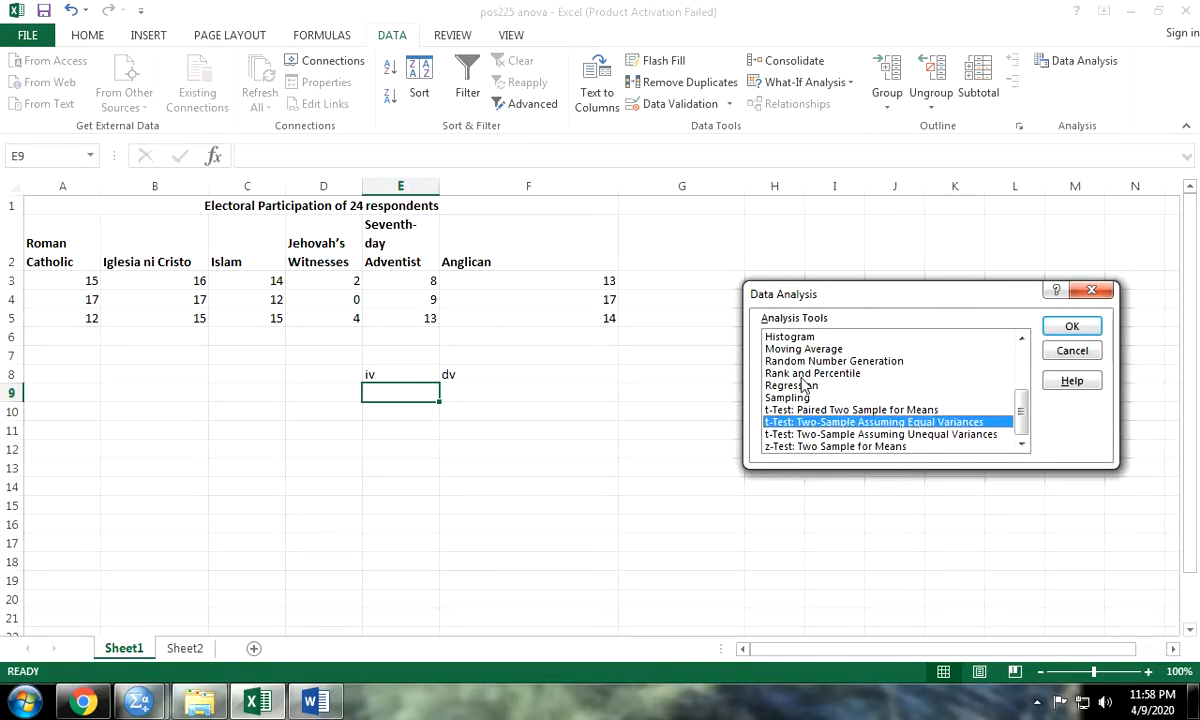
scroll(803, 385, "up", 3)
left_click(790, 337)
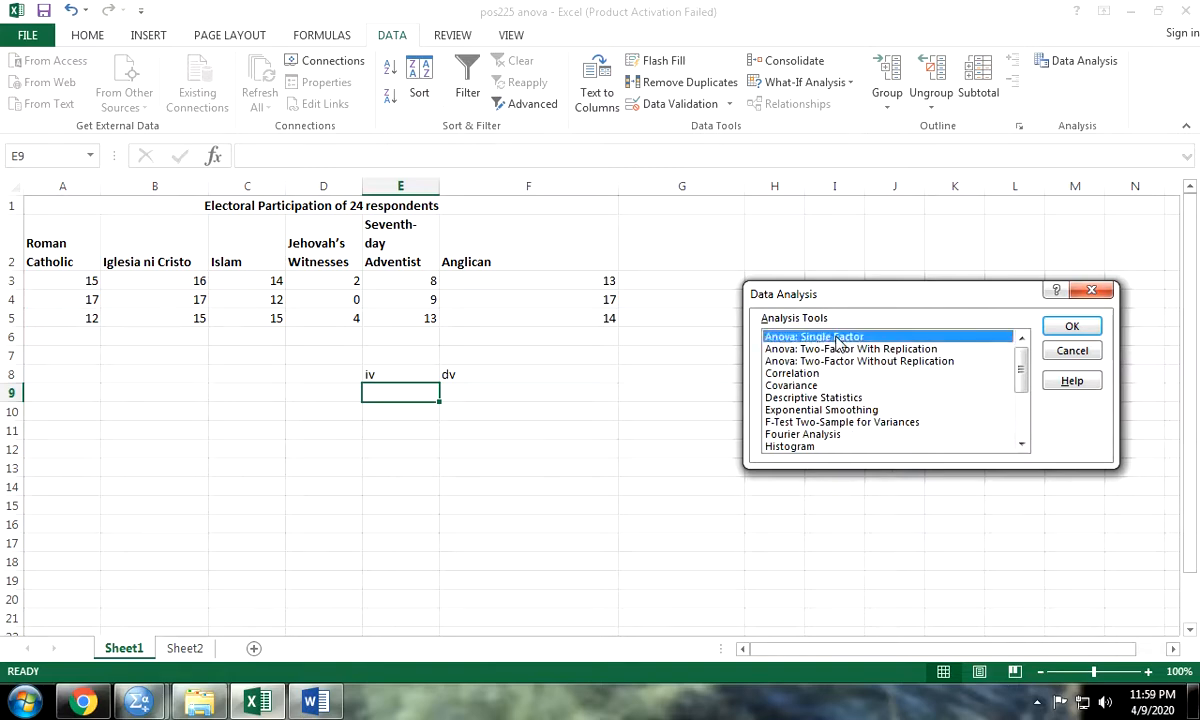
left_click(1071, 326)
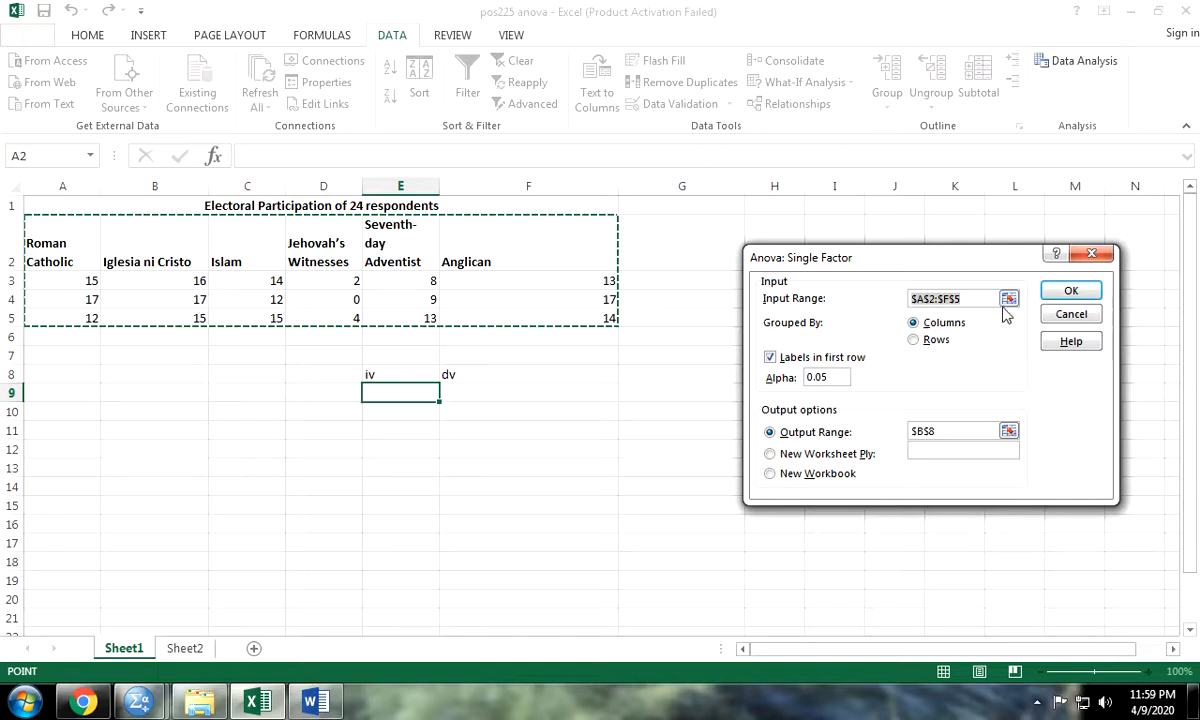
- Select A2:F5, including the religion headings, as the ANOVA input range with labels in the first row
left_click(789, 357)
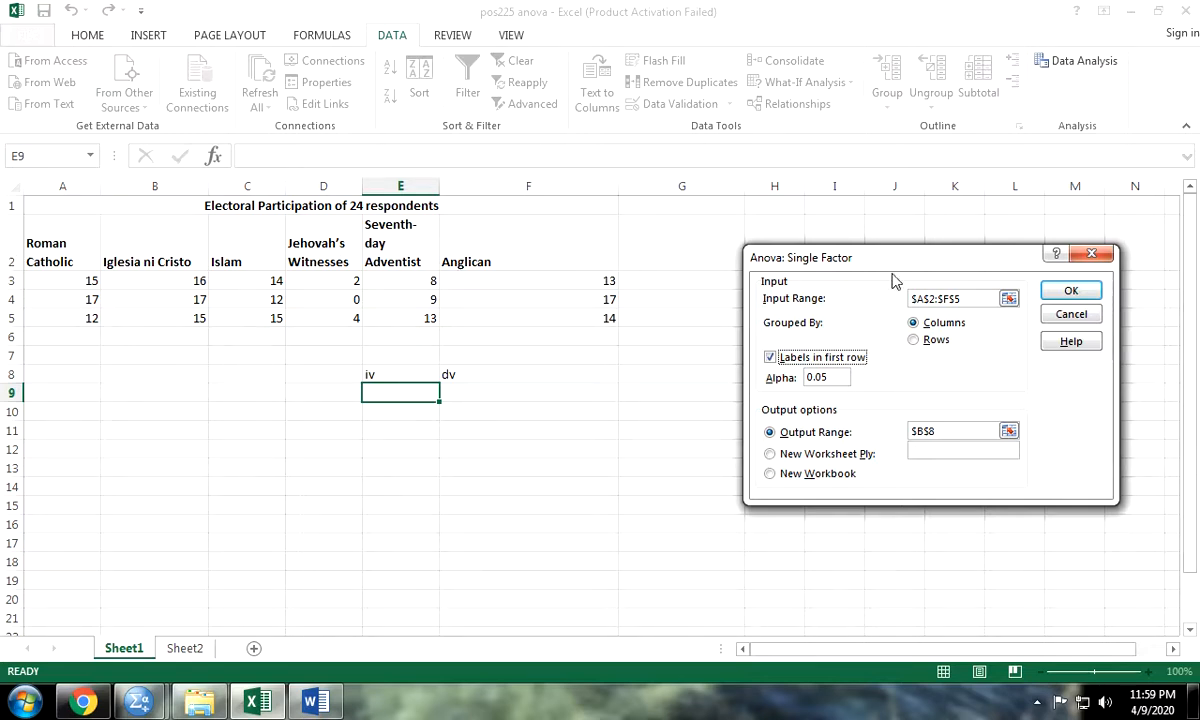
left_click(1009, 298)
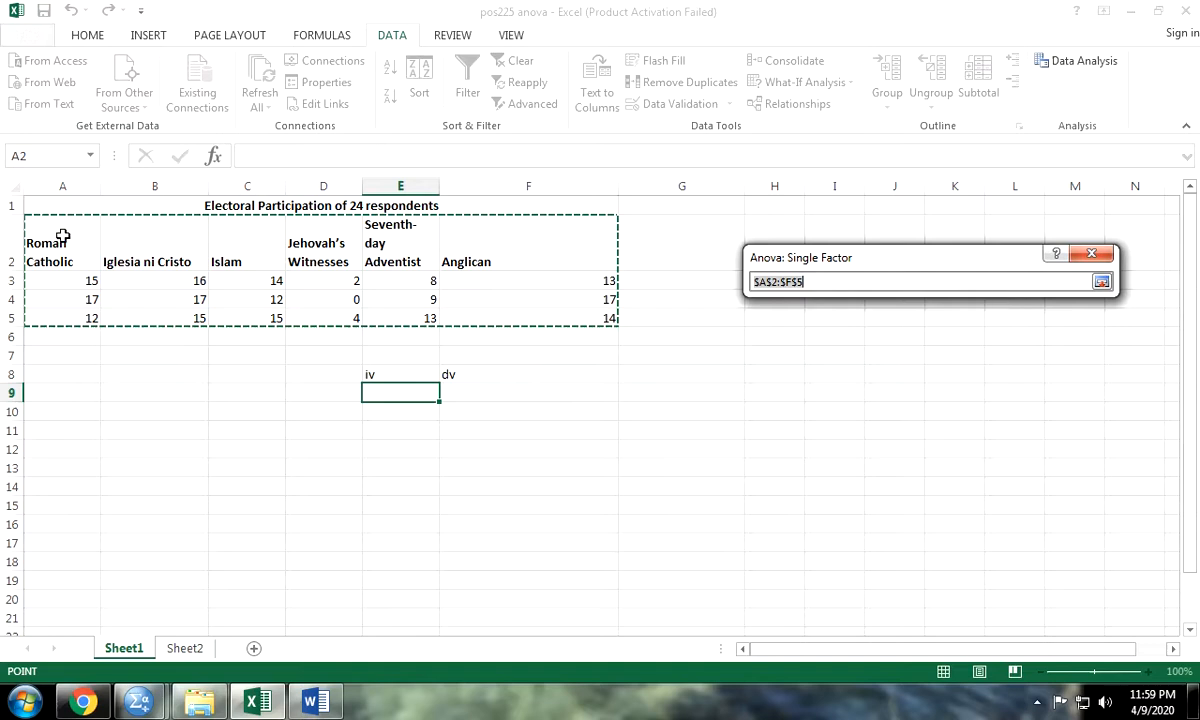
left_click_drag(62, 233, 574, 311)
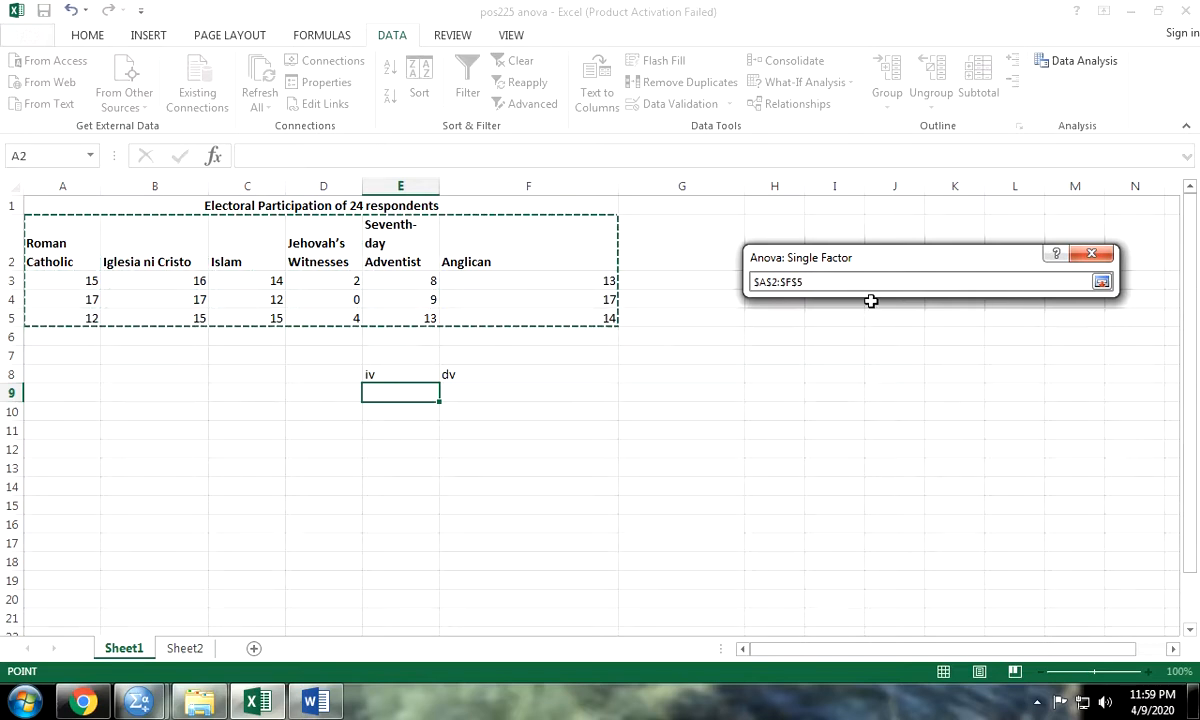
key("Return")
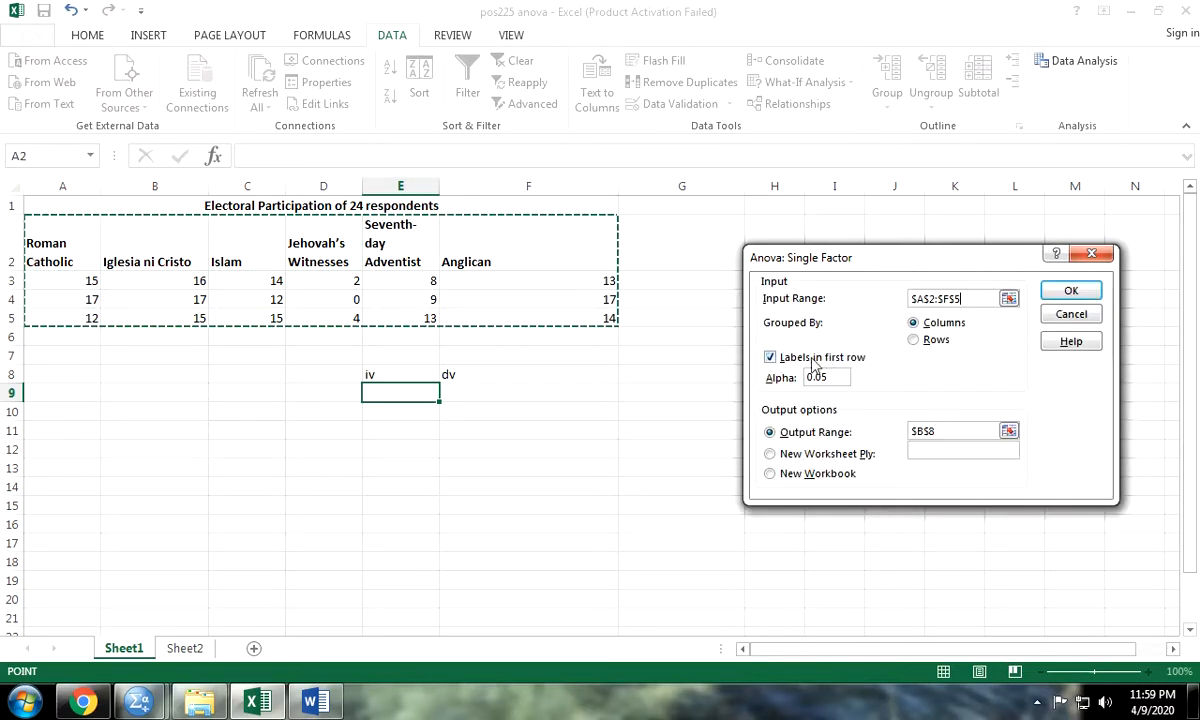
- Try the ANOVA input range A3:F5, which leaves out the headings, with labels in the first row turned off
left_click(1009, 298)
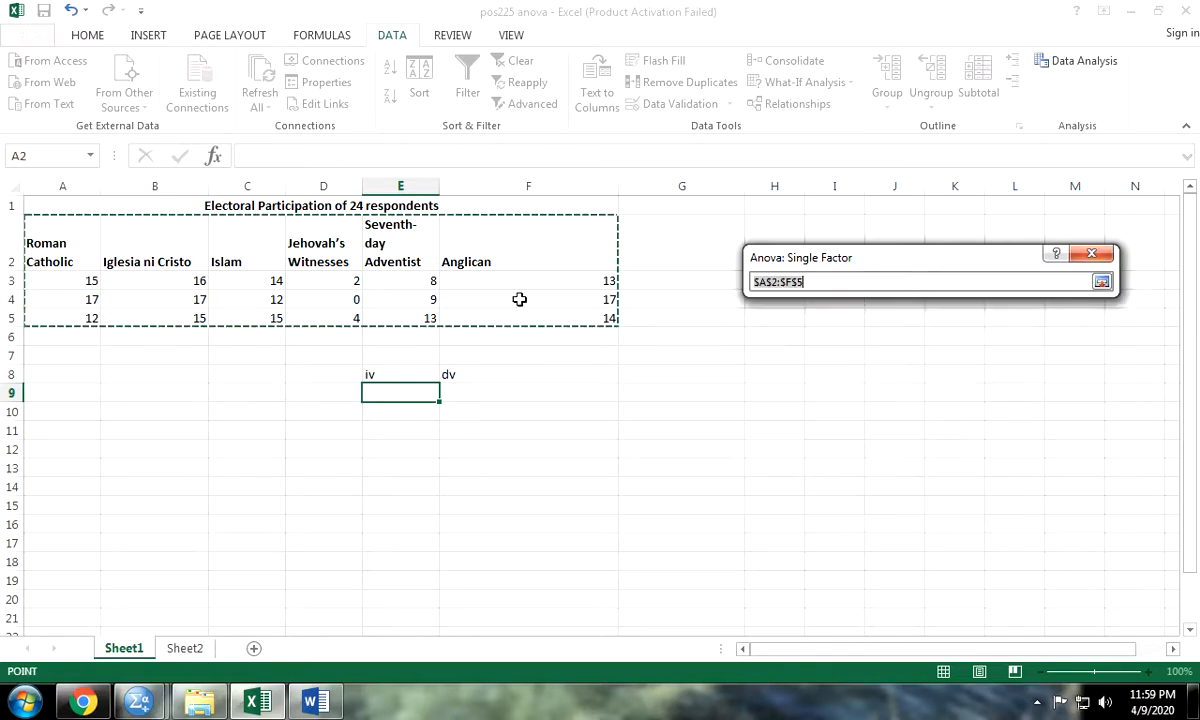
left_click_drag(44, 281, 589, 322)
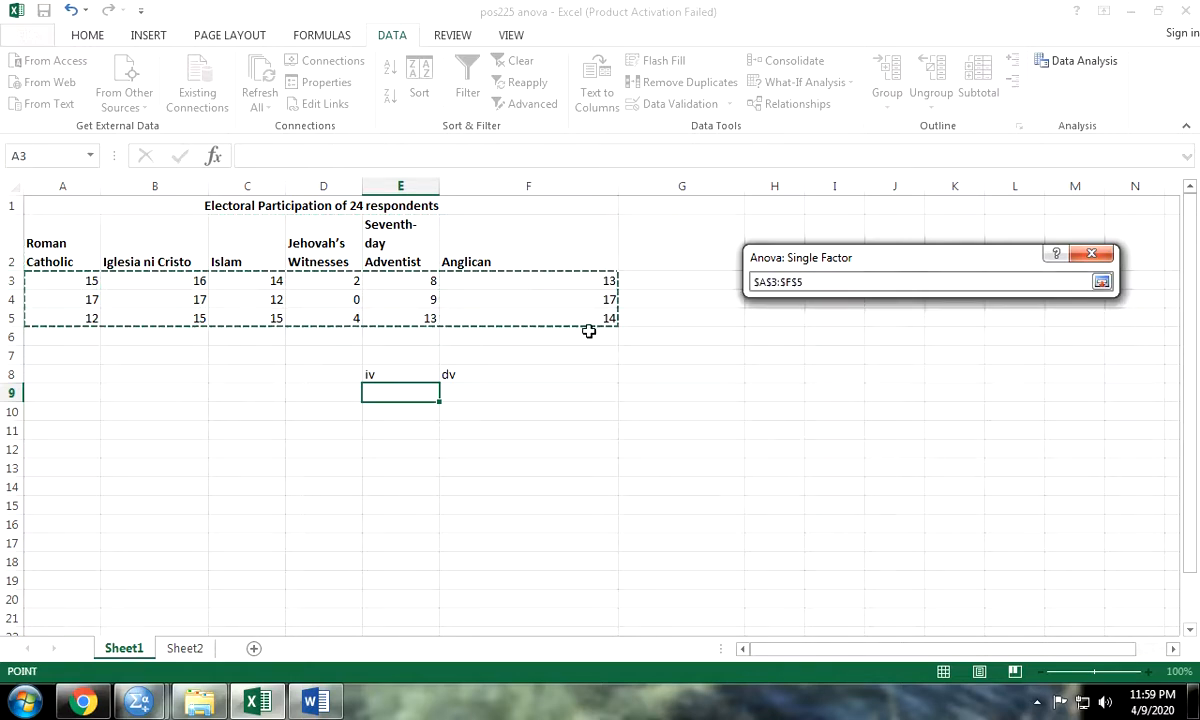
key("Return")
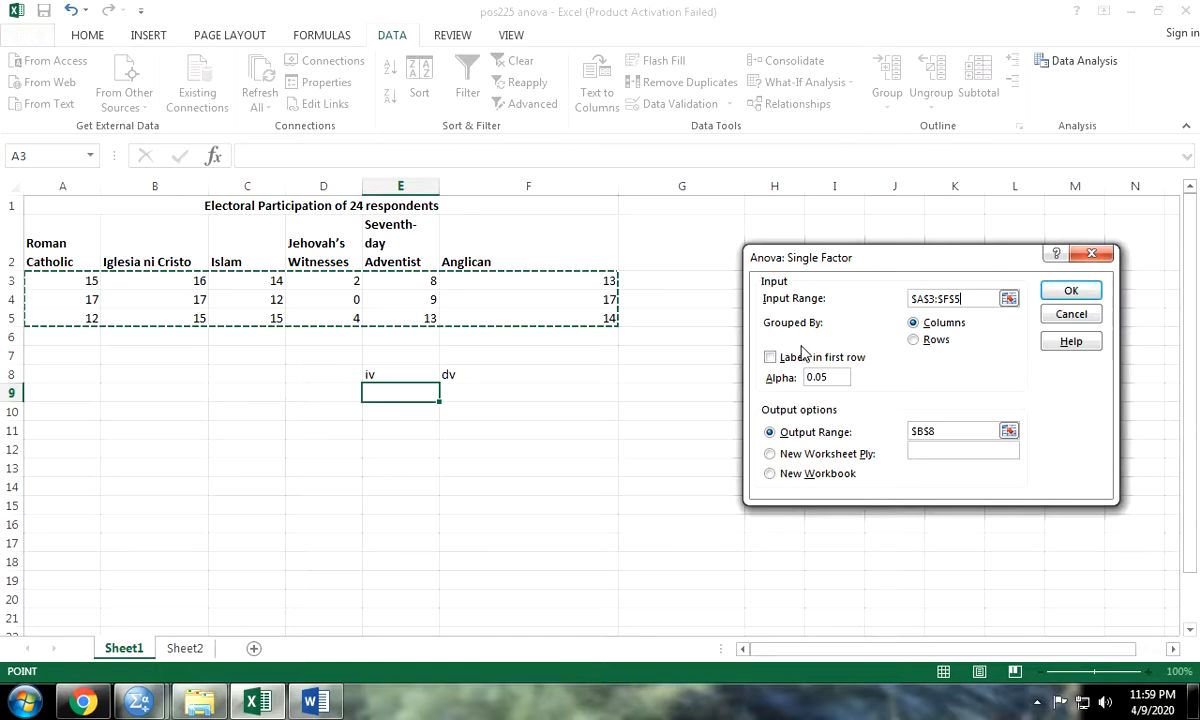
- Turn labels in the first row back on and set the ANOVA input range to A2:F5
left_click(771, 357)
left_click(1009, 298)
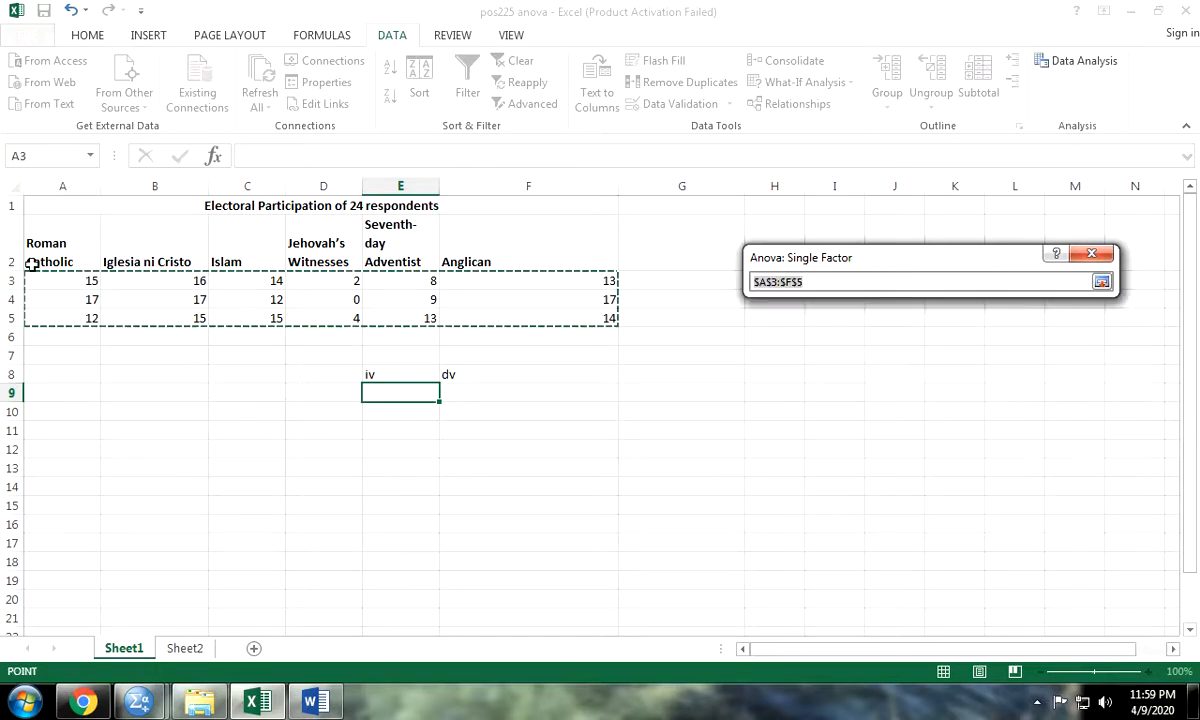
left_click_drag(45, 240, 520, 318)
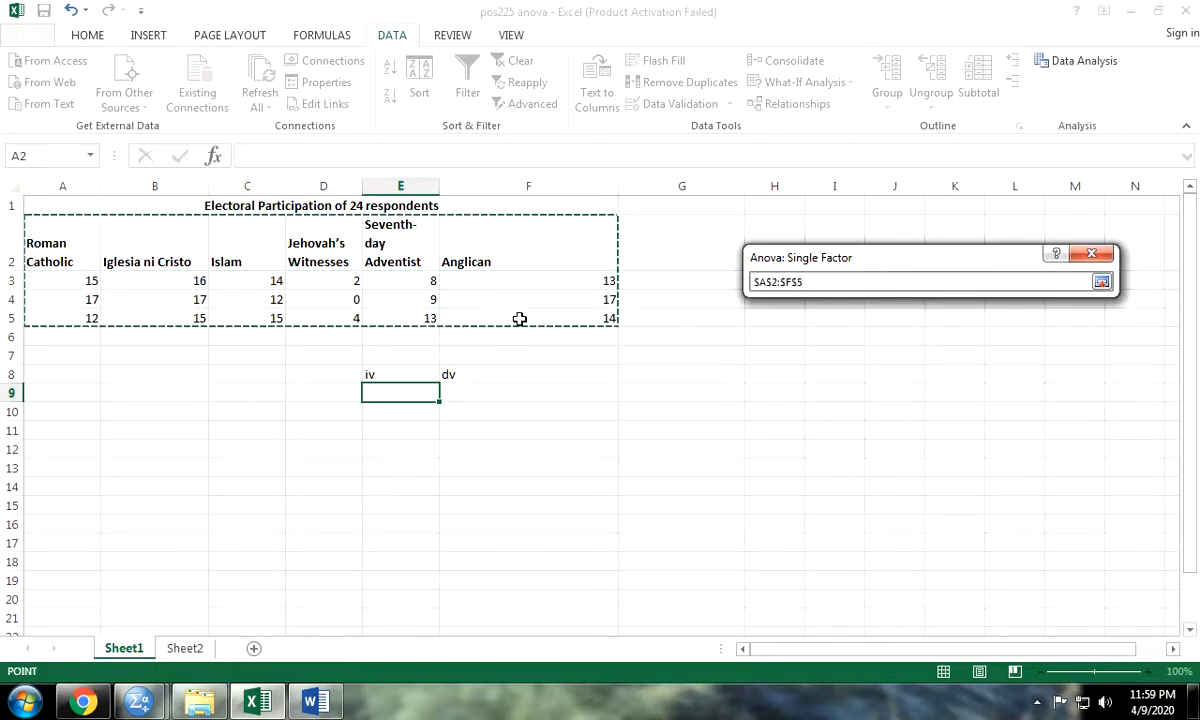
key("Return")
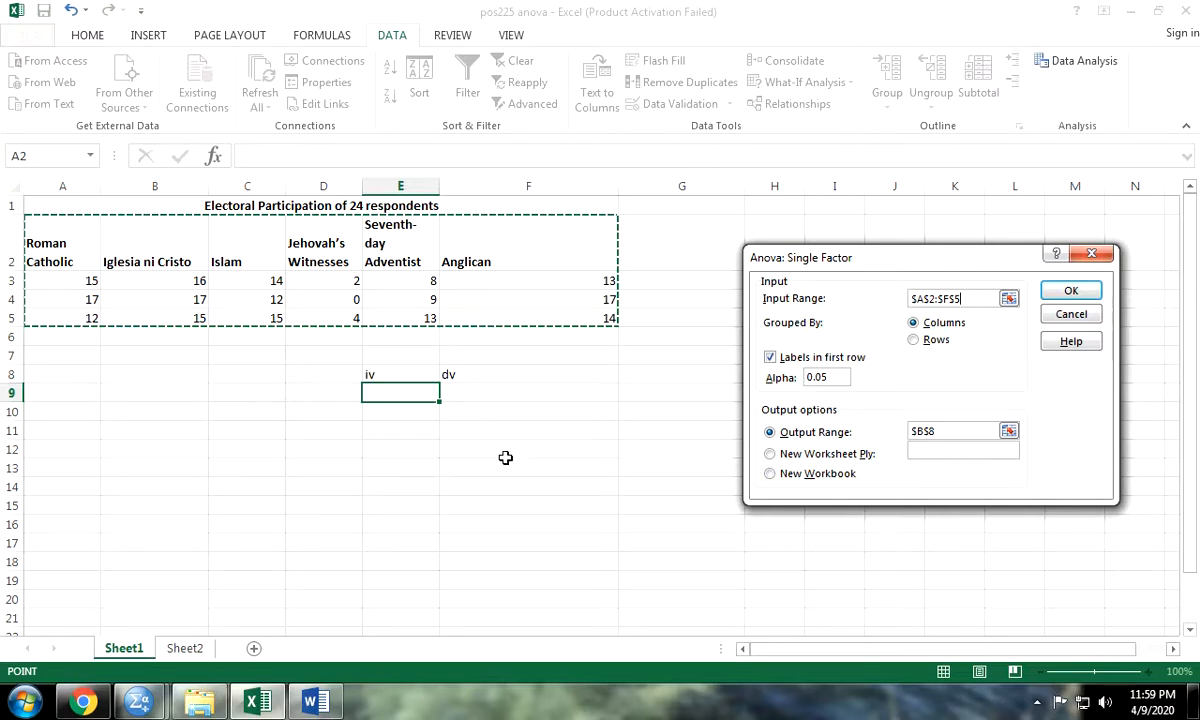
- Set the ANOVA output range to B8 and run the analysis, allowing it to overwrite the existing data
left_click(990, 431)
left_click(1008, 431)
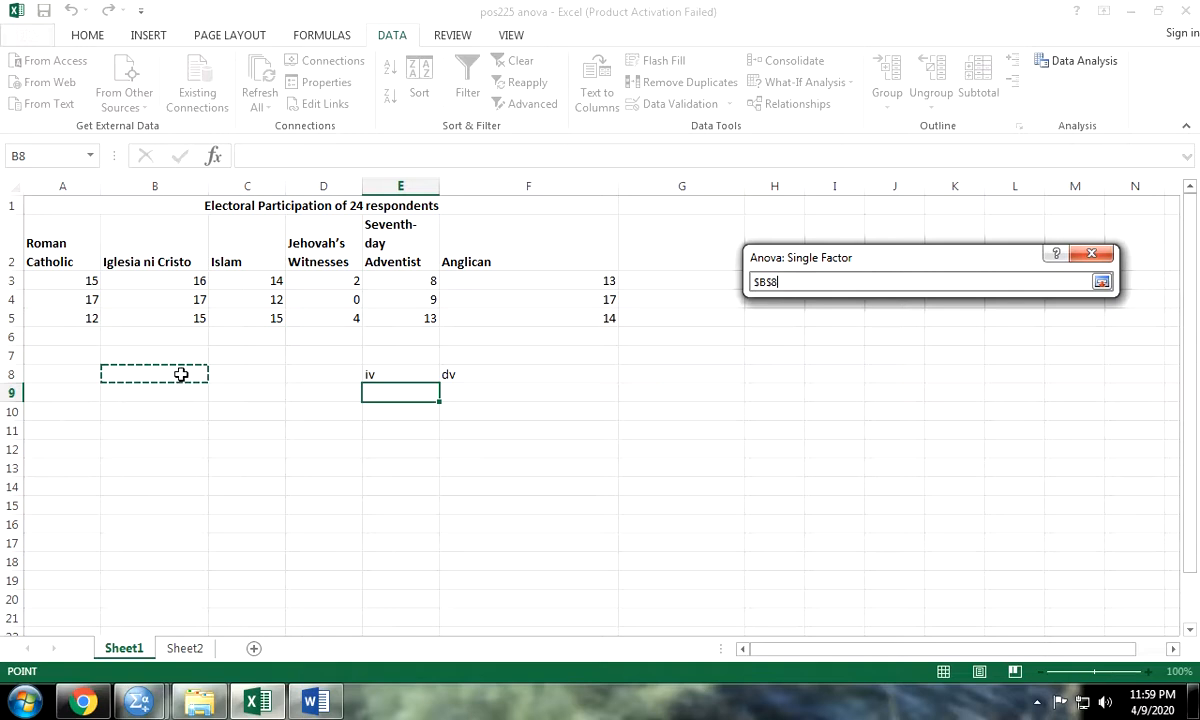
key("Return")
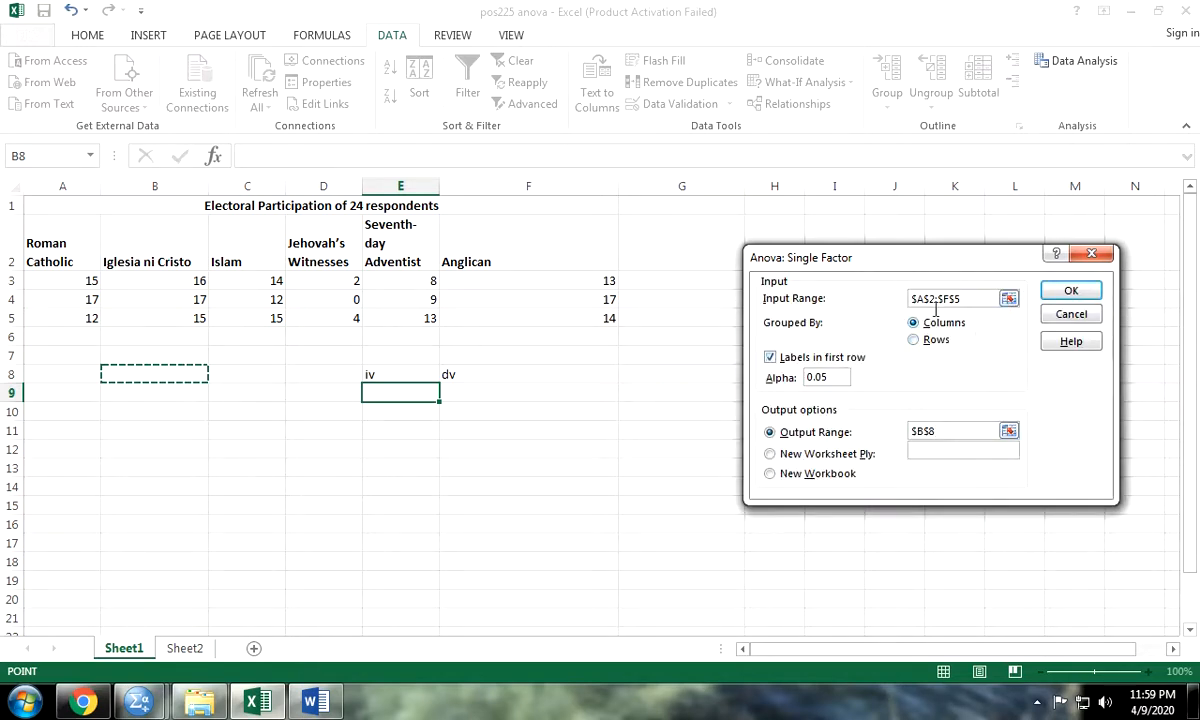
left_click(1070, 290)
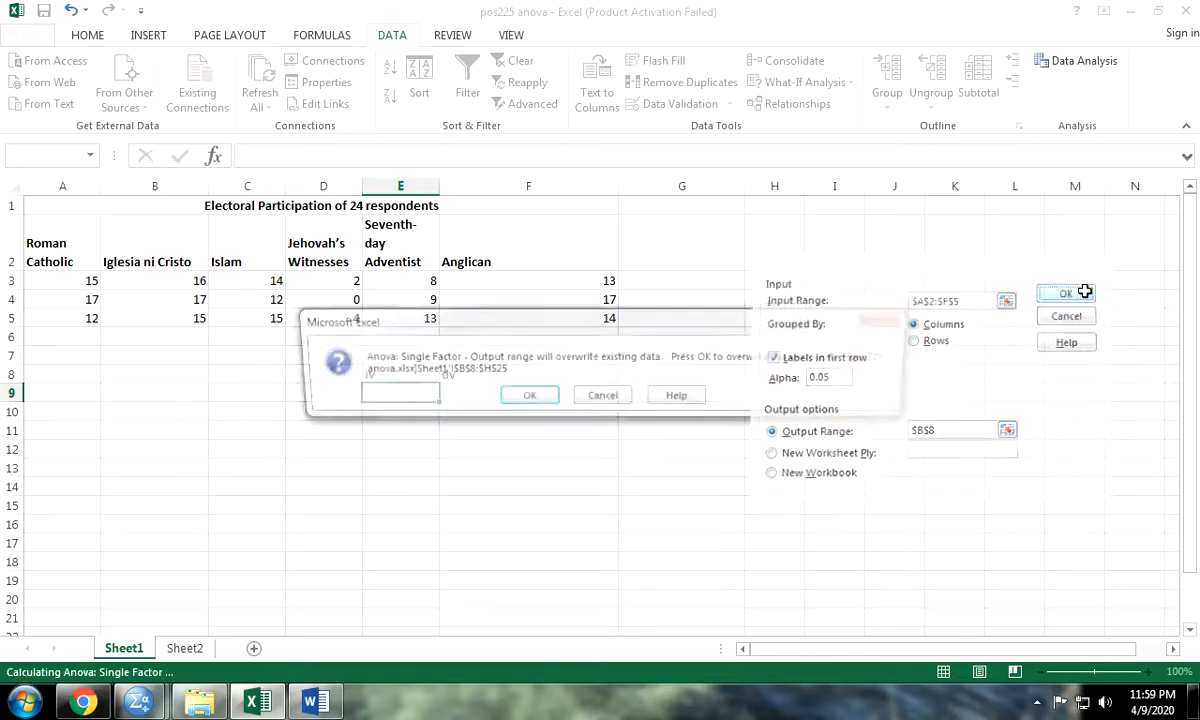
left_click(527, 398)
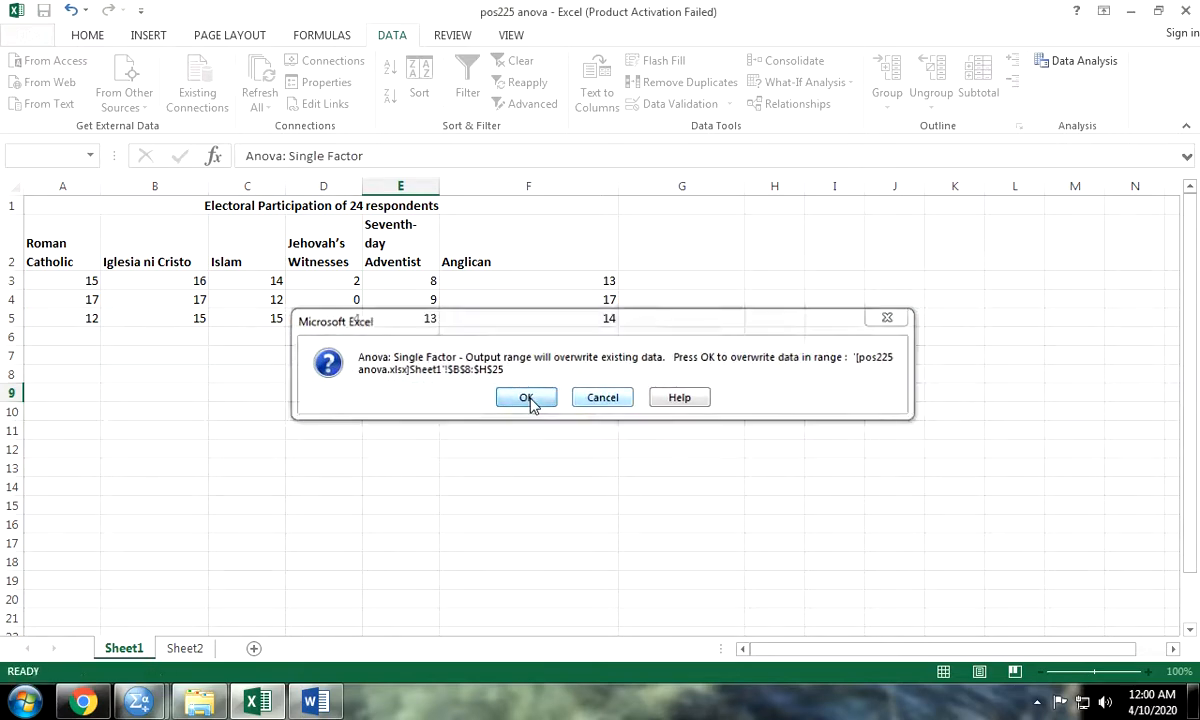
- Examine the group counts, averages and variances in the ANOVA summary table
scroll(327, 390, "down", 2)
scroll(327, 390, "up", 2)
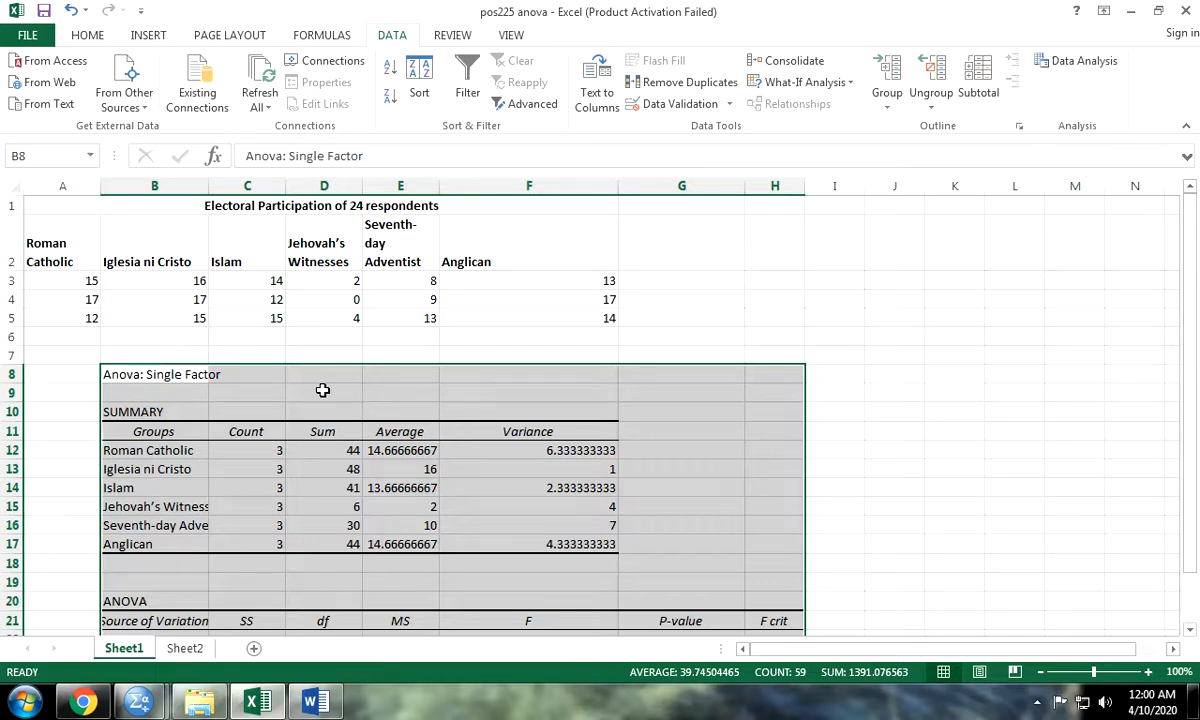
left_click(230, 467)
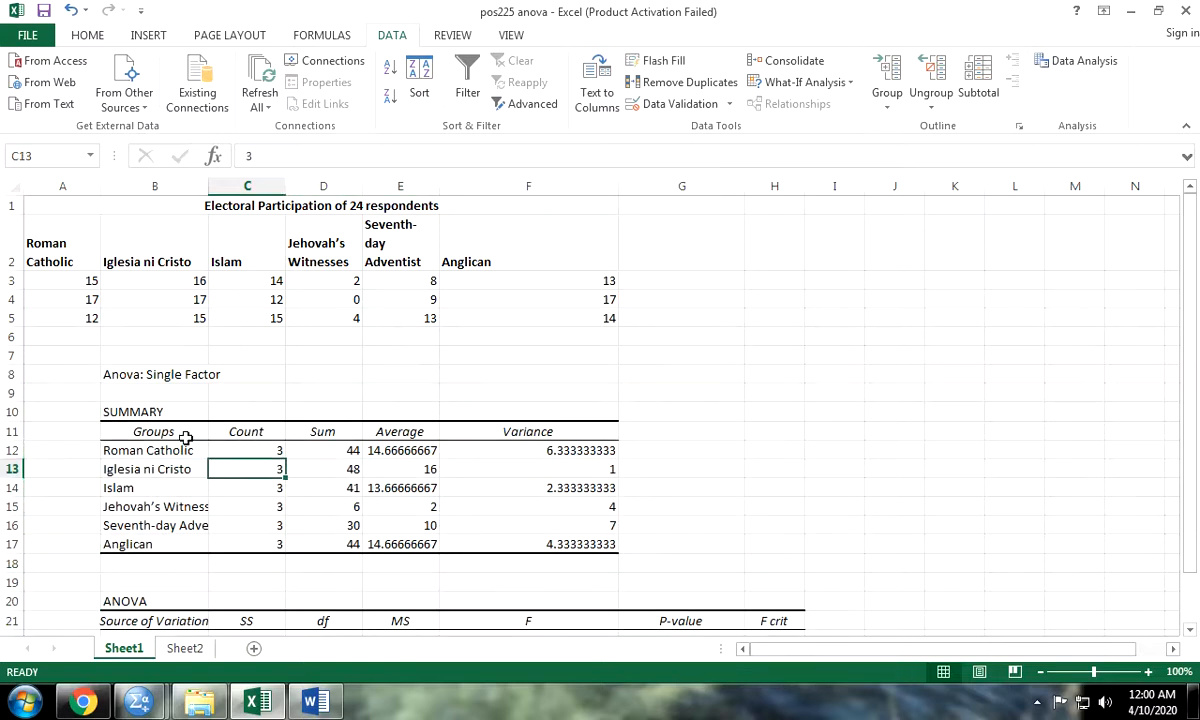
left_click(247, 450)
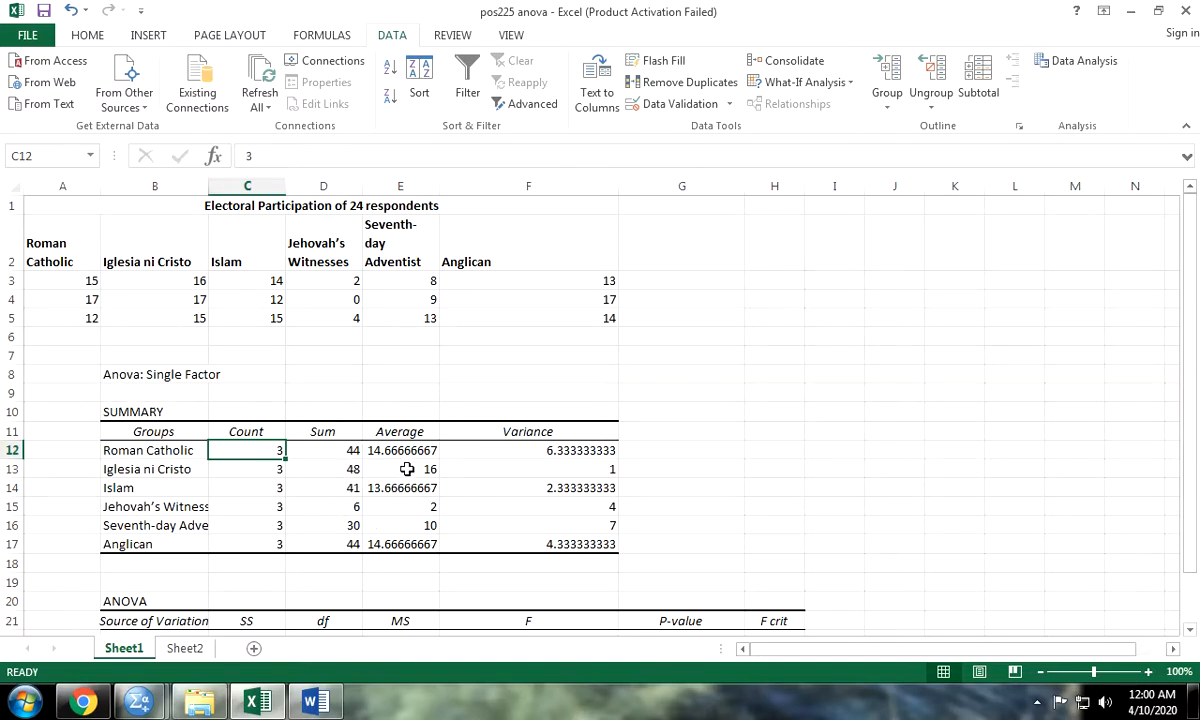
left_click_drag(414, 451, 420, 544)
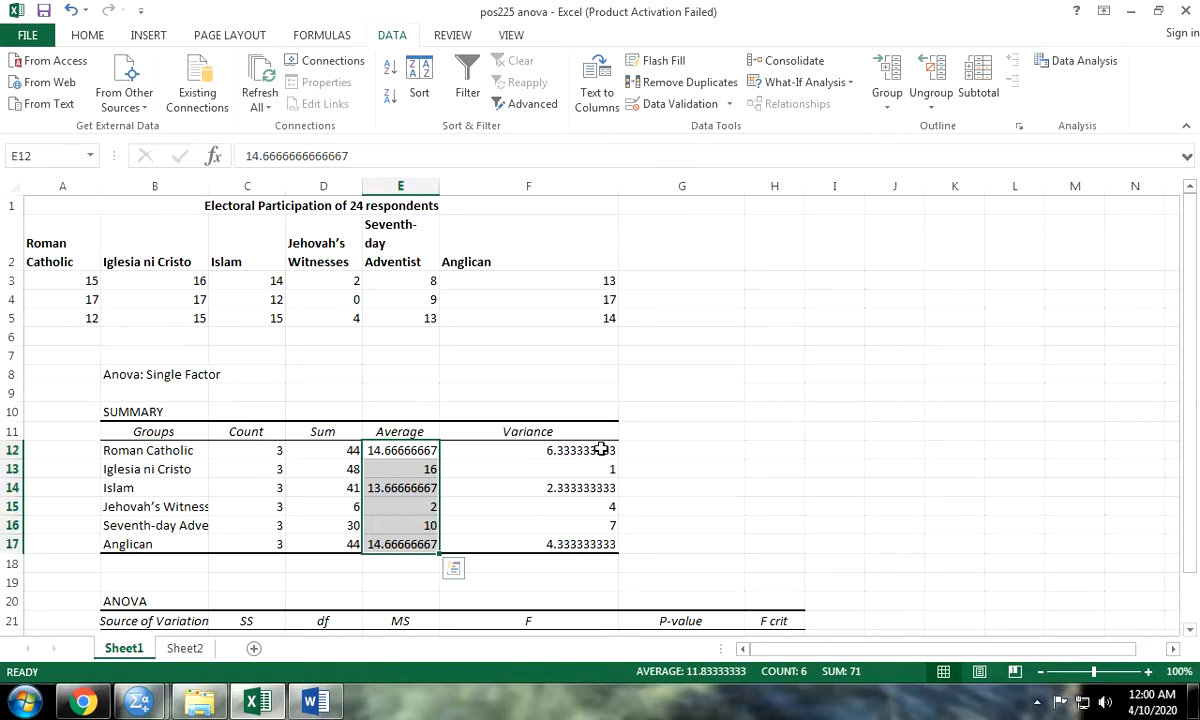
scroll(601, 450, "down", 1)
scroll(590, 430, "up", 1)
- Compare the average electoral participation of the individual religions in the summary's Average column
left_click(427, 467)
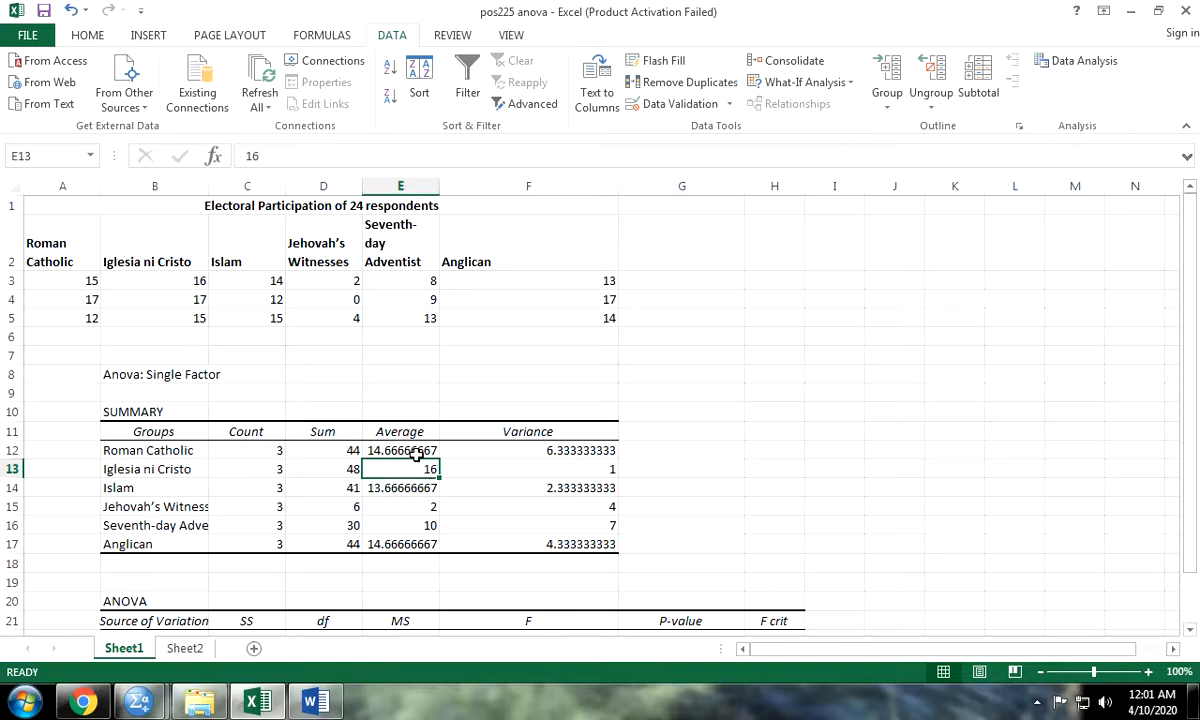
left_click(420, 450)
left_click(401, 543)
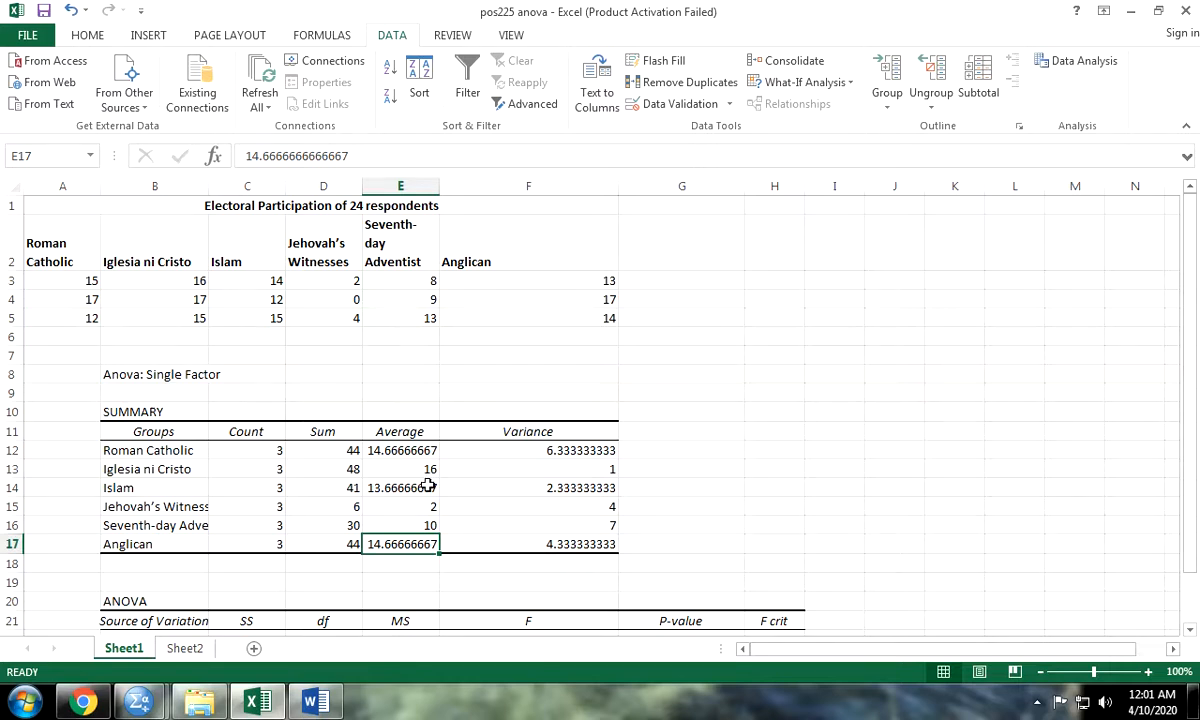
key("Up")
key("Up")
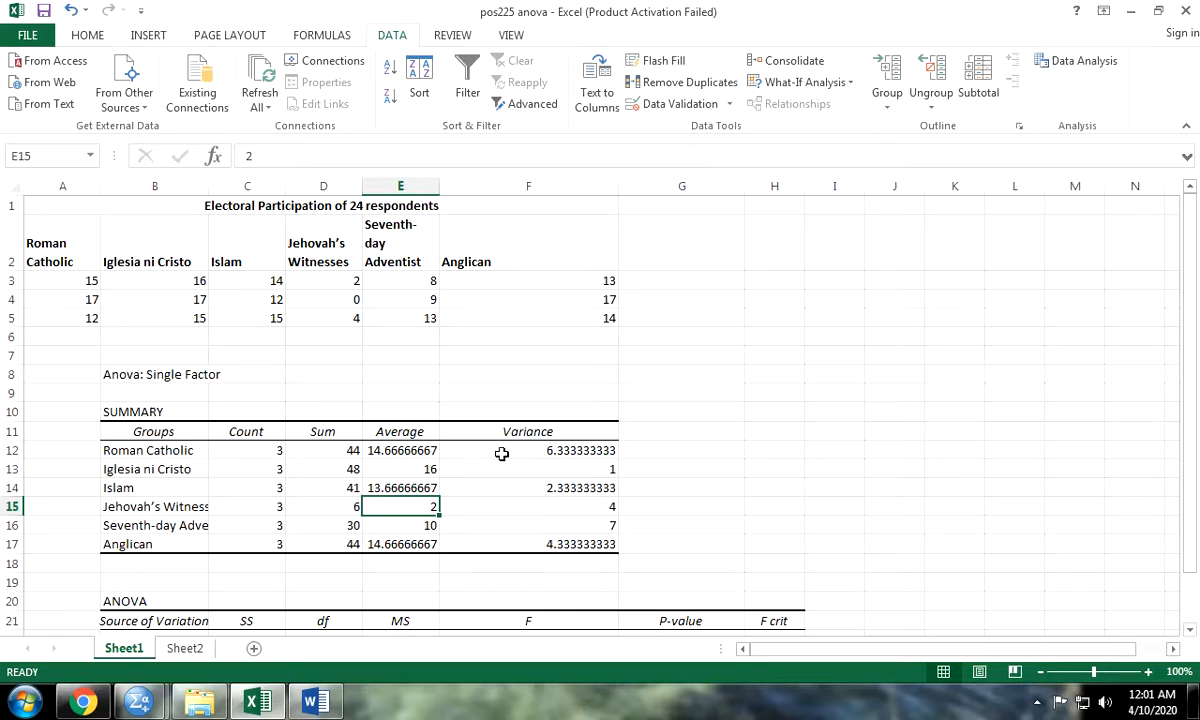
left_click_drag(398, 431, 400, 544)
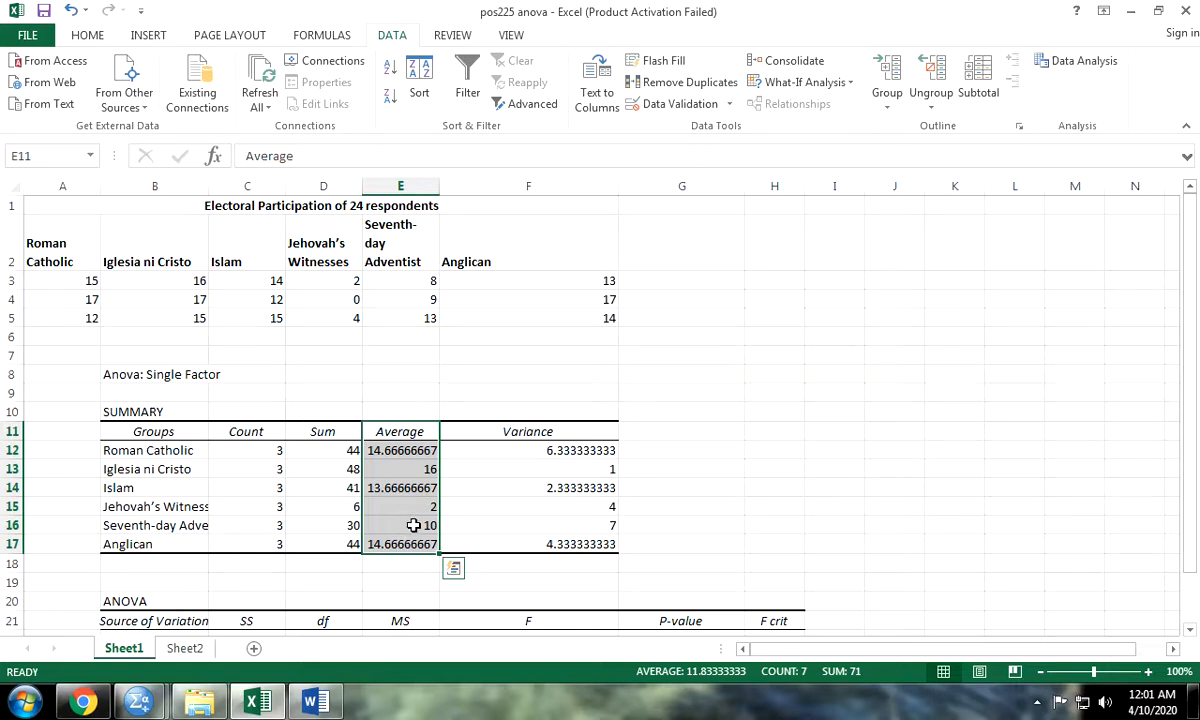
left_click(407, 410)
left_click_drag(407, 430, 410, 544)
- Examine the ANOVA table's sources of variation, SS, total df, F, P-value and F crit against the source data
scroll(408, 545, "down", 1)
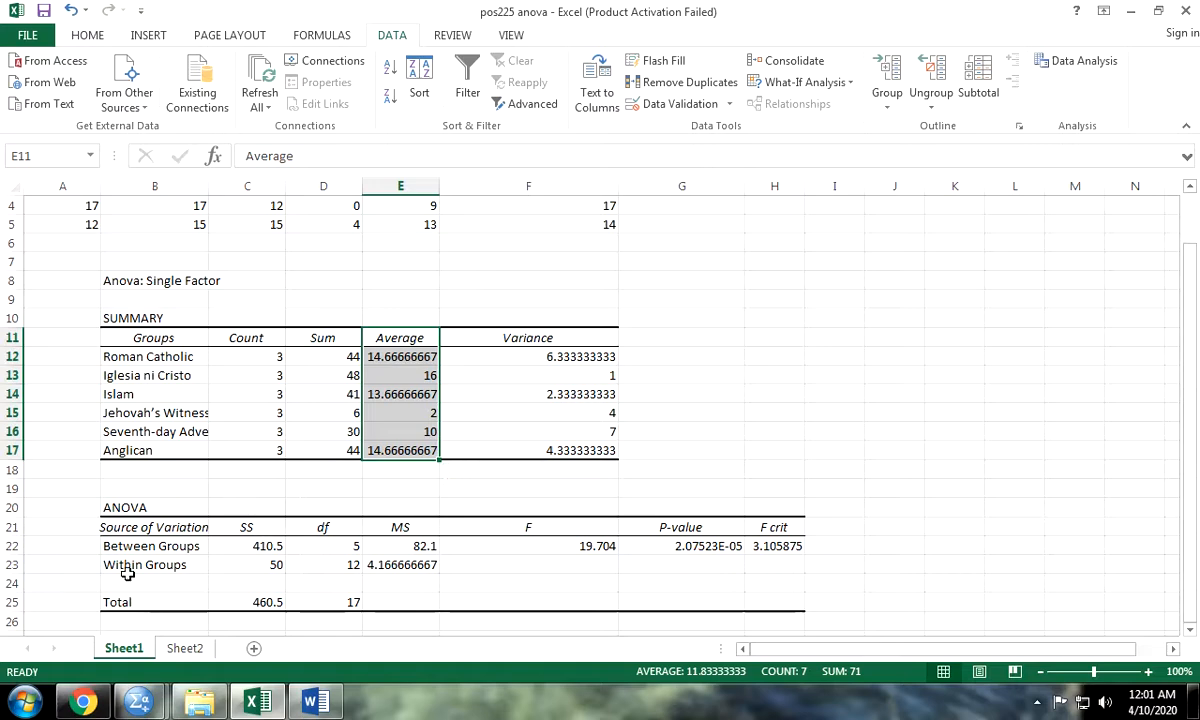
left_click(137, 510)
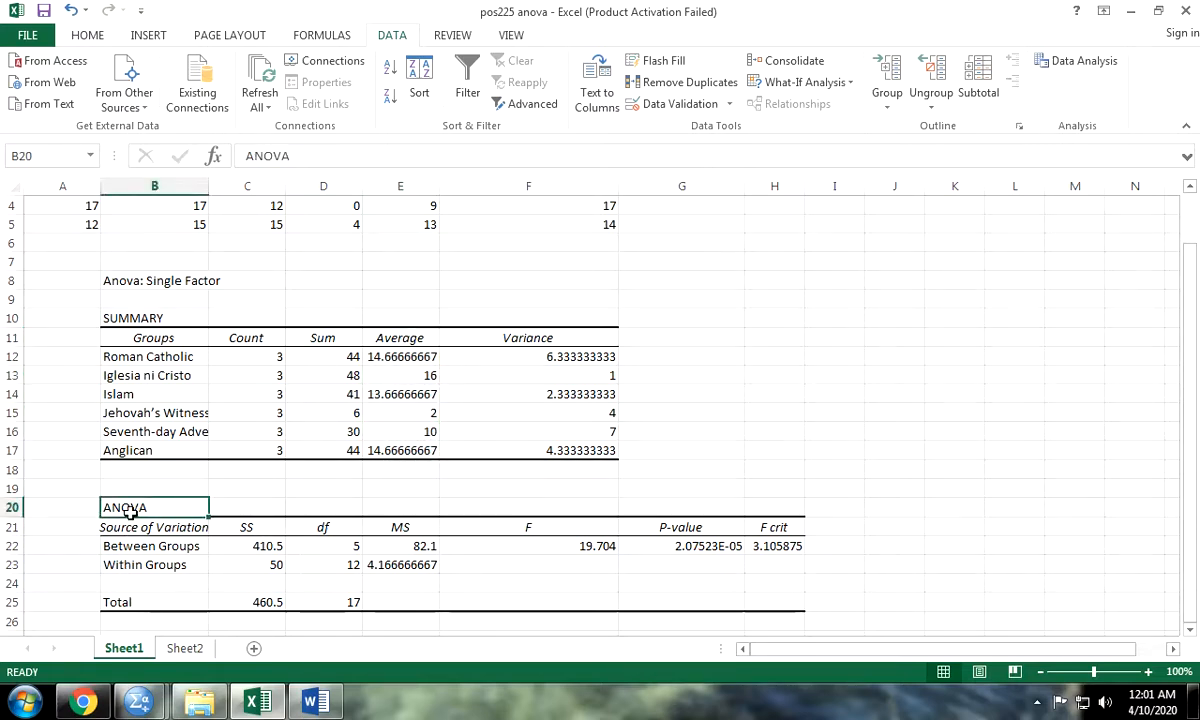
scroll(235, 515, "down", 1)
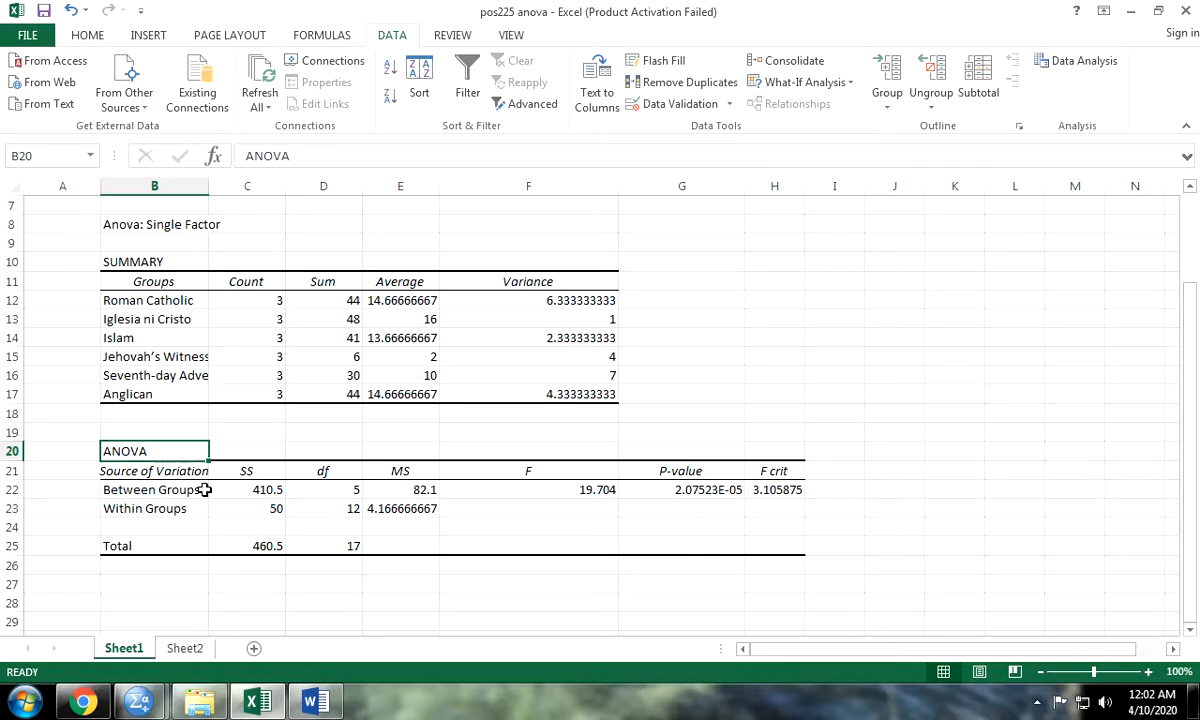
left_click(264, 472)
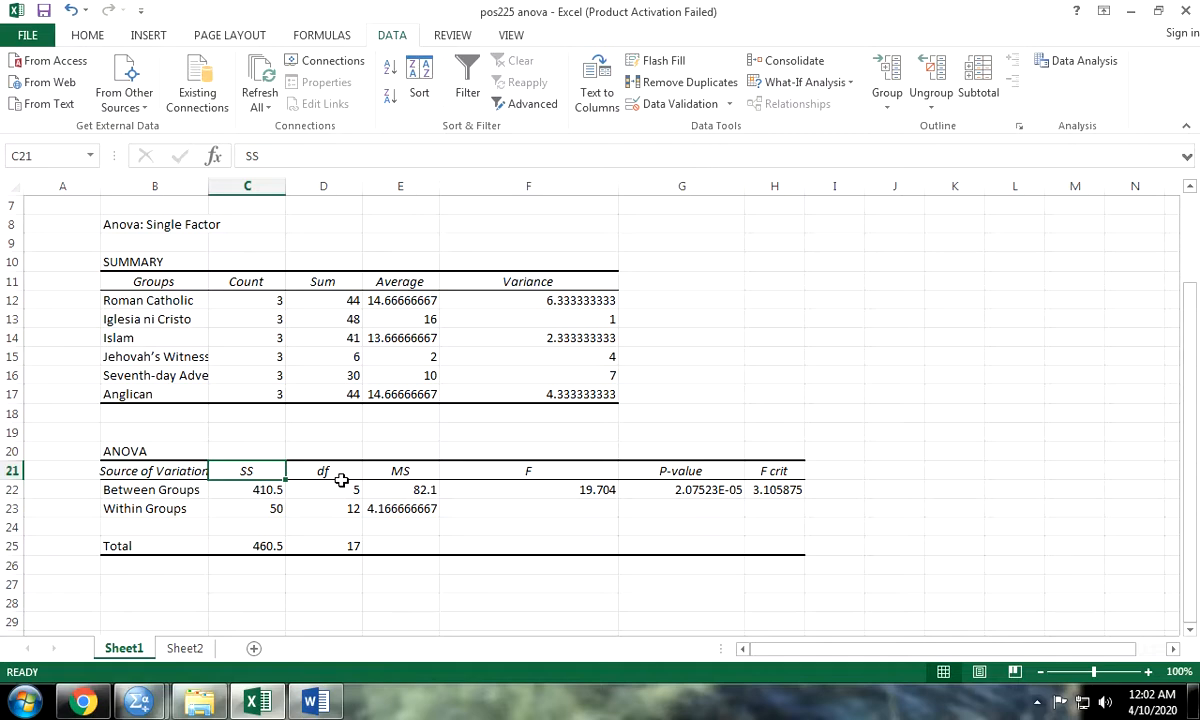
scroll(341, 481, "up", 2)
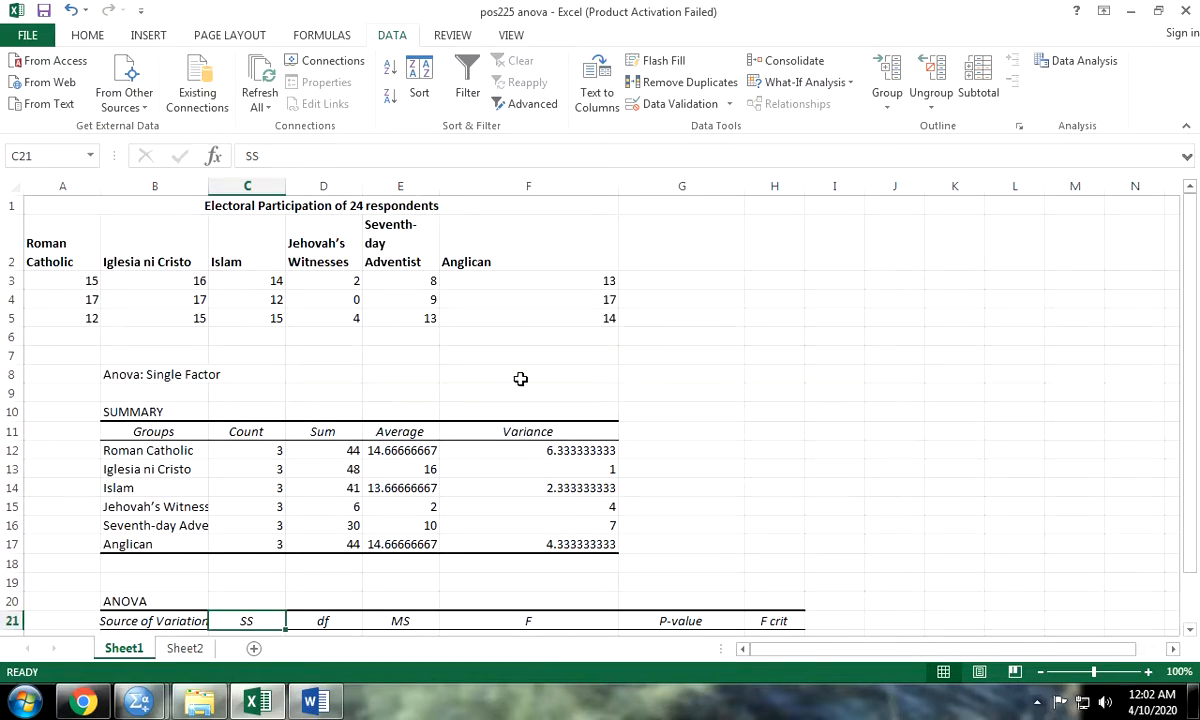
scroll(520, 378, "down", 2)
scroll(472, 442, "up", 2)
scroll(400, 230, "down", 2)
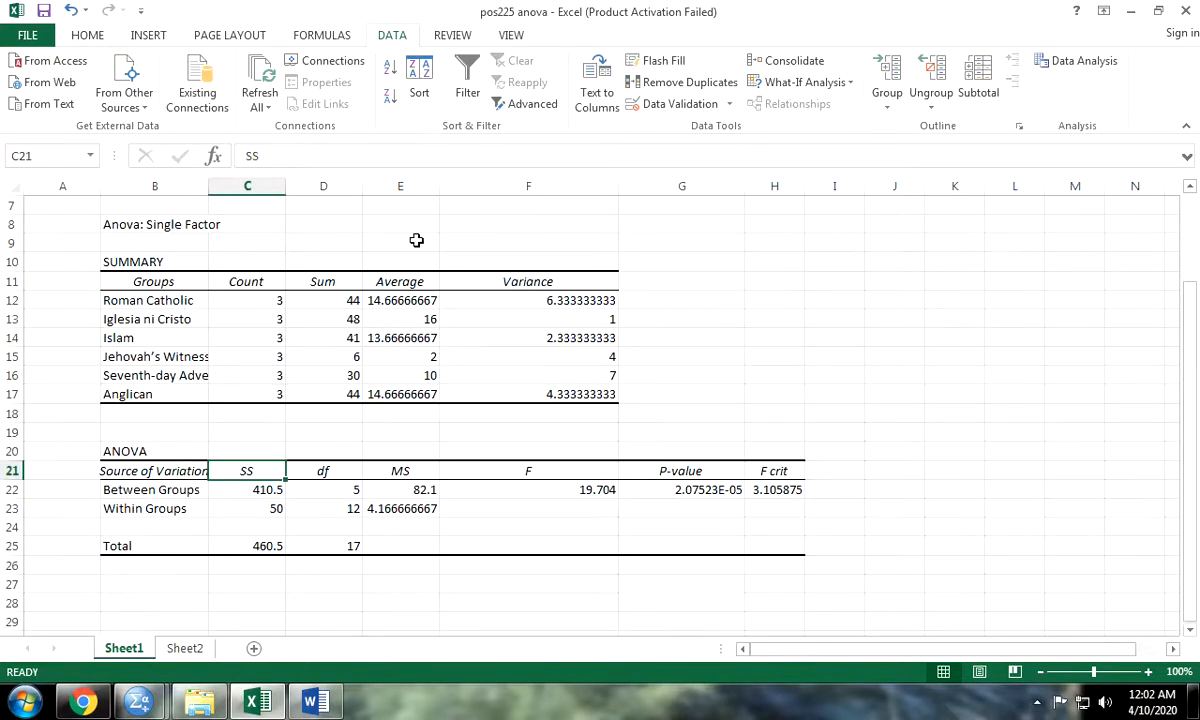
left_click(352, 545)
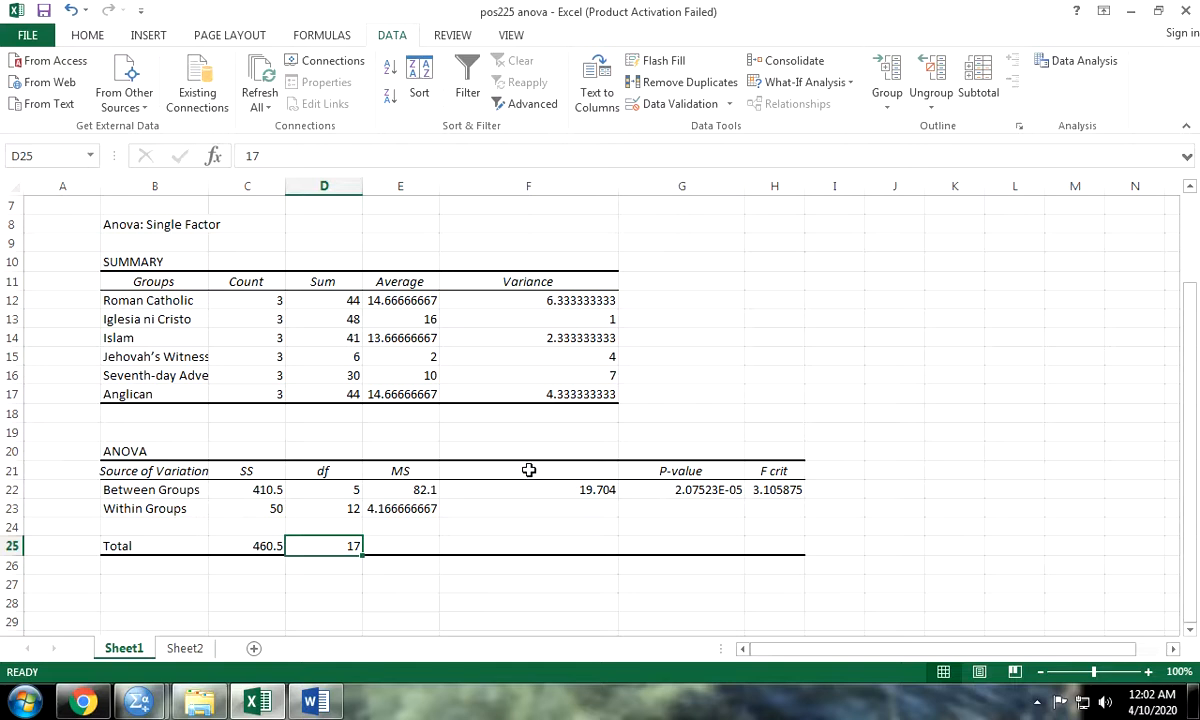
left_click_drag(529, 470, 786, 500)
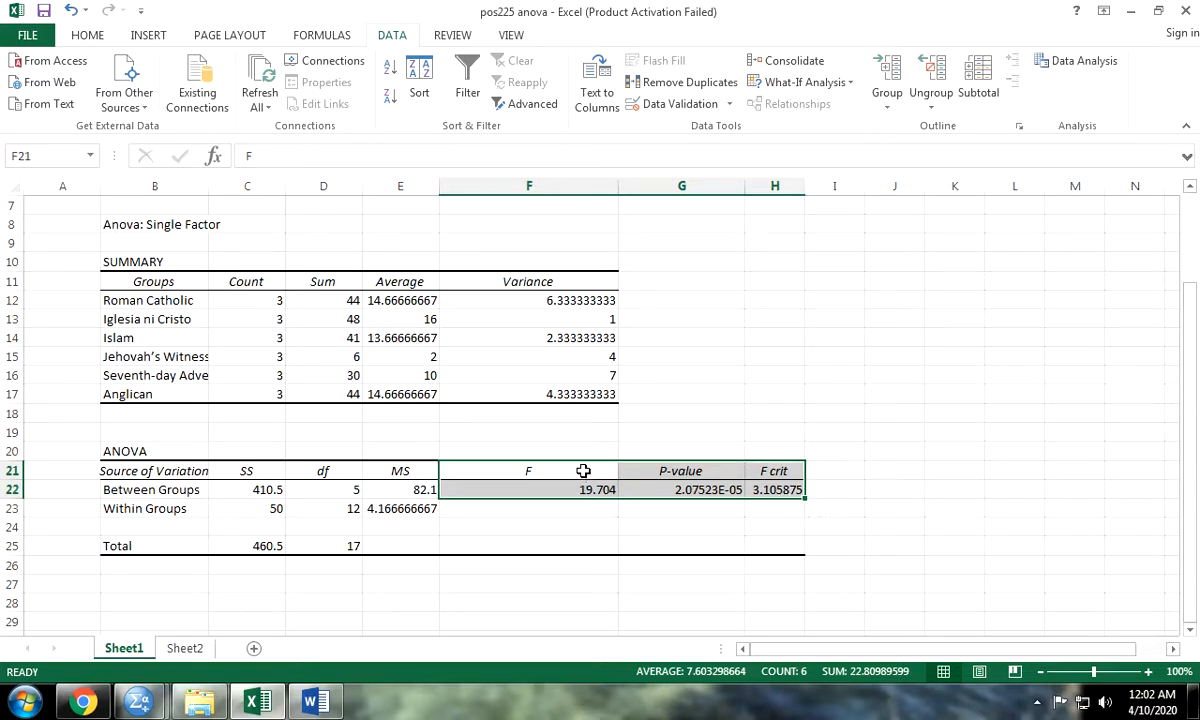
left_click_drag(584, 476, 583, 500)
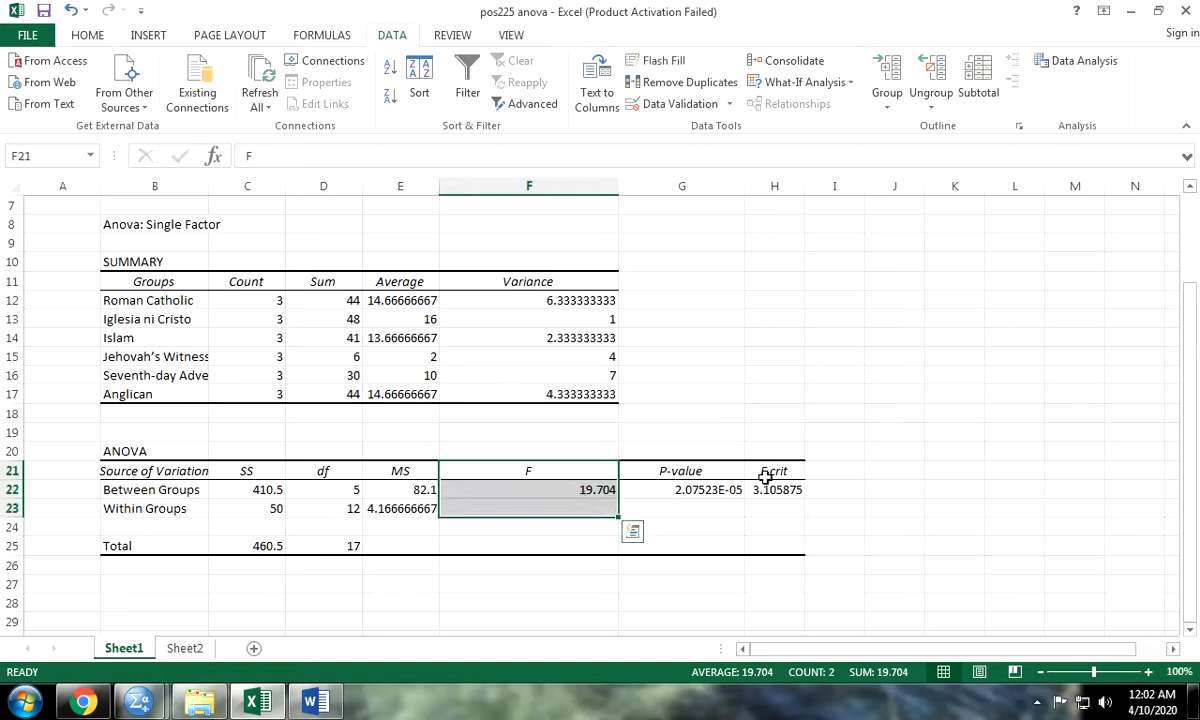
left_click_drag(686, 471, 689, 485)
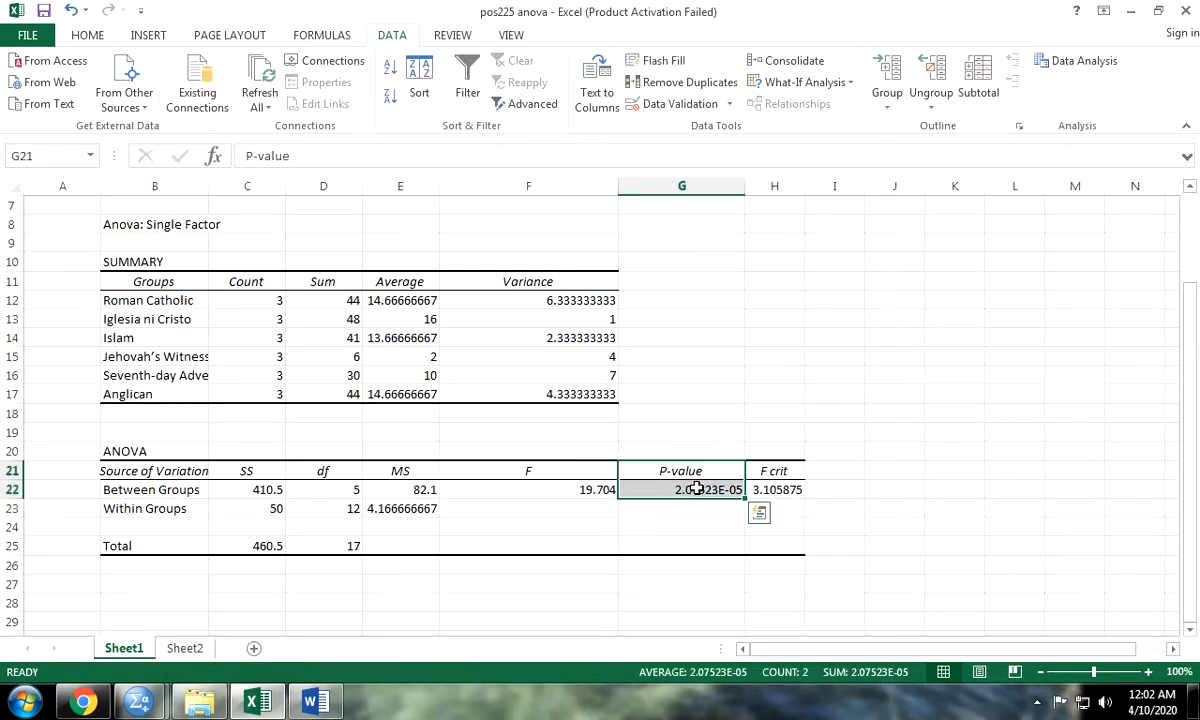
- Enter the comparison labels F in J21 and Fcrit in L21, and select the empty cell K21 between them
left_click(884, 469)
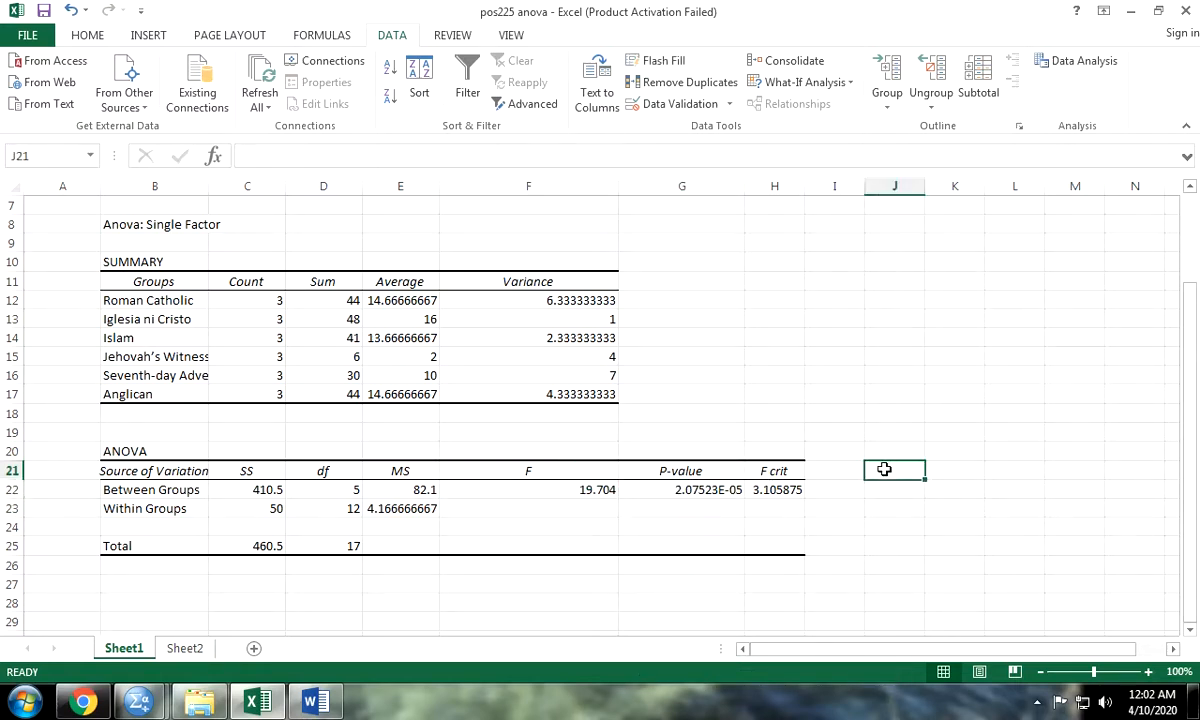
type("F")
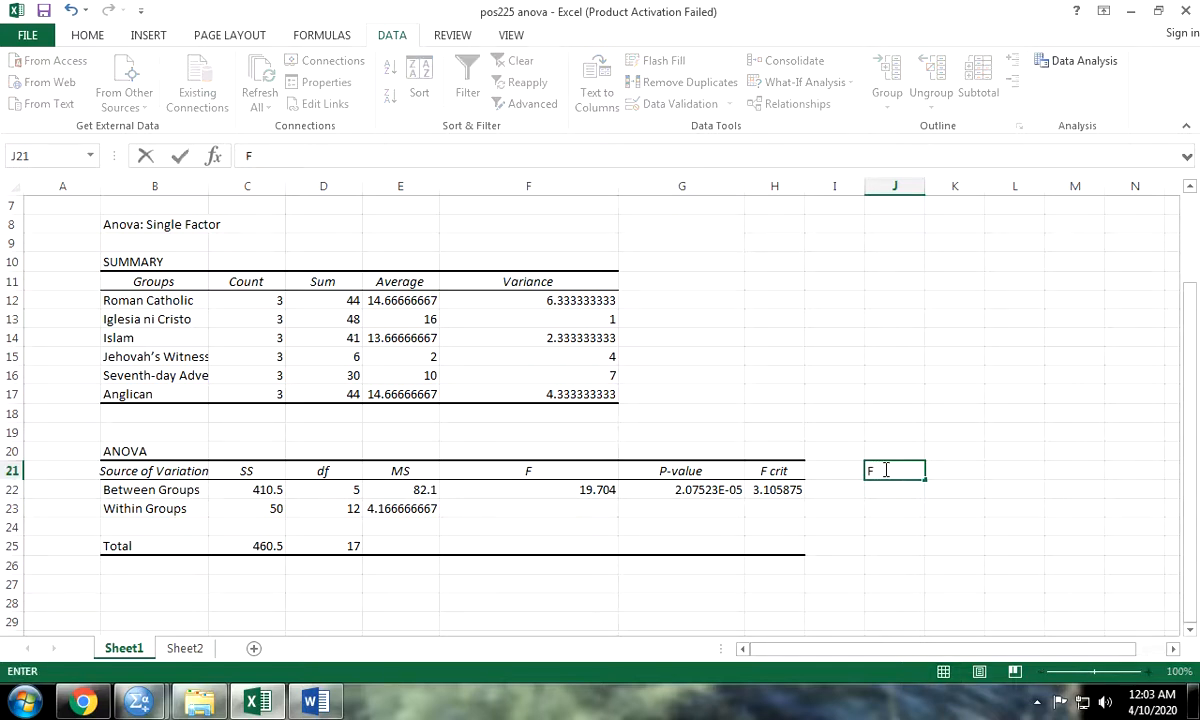
key("Tab")
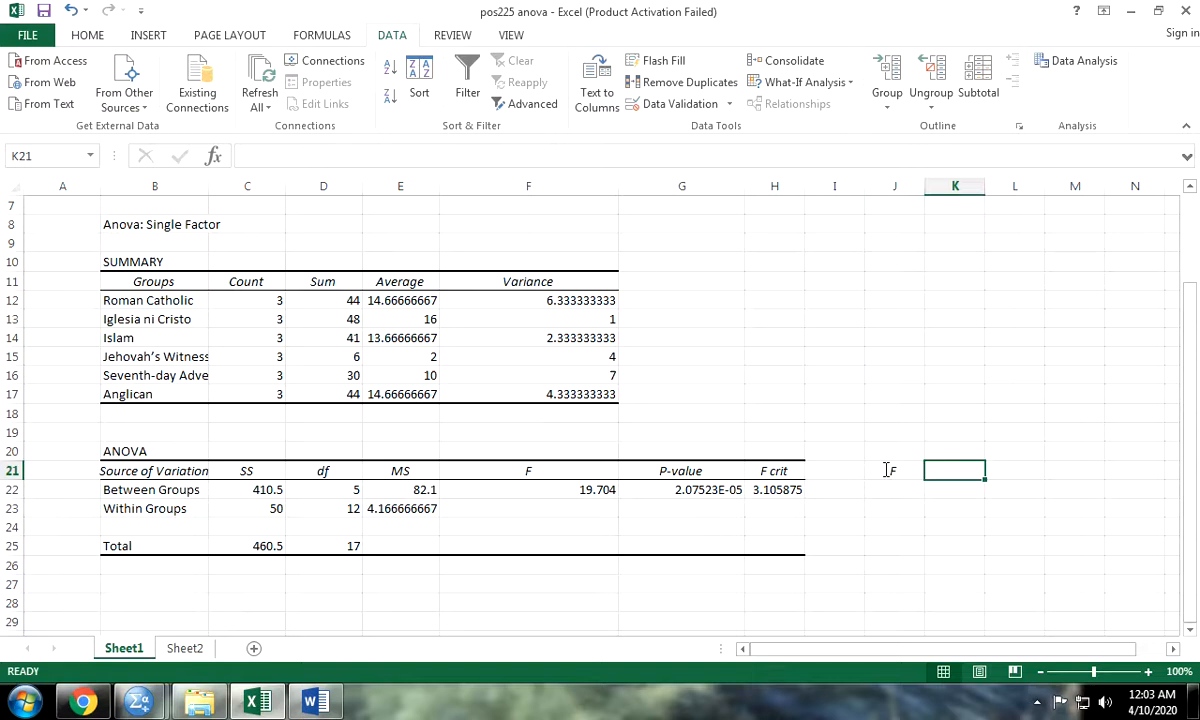
left_click(1038, 477)
type("Fc")
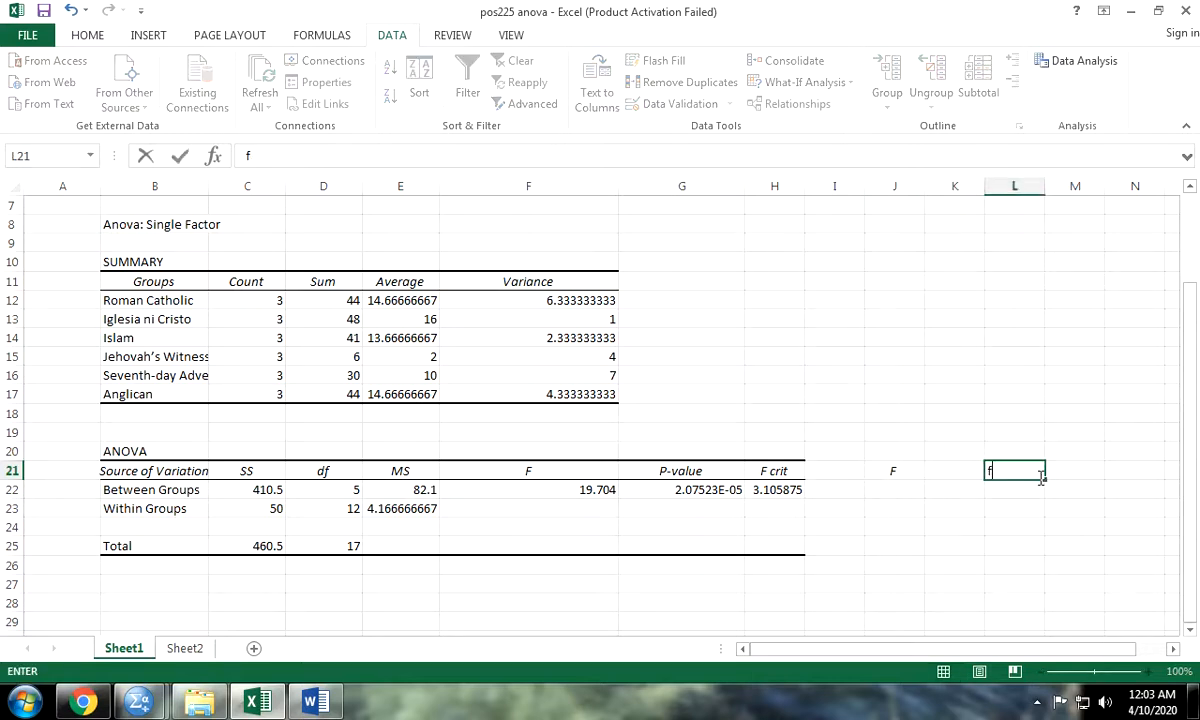
type("ritic")
key("BackSpace")
key("BackSpace")
key("BackSpace")
key("BackSpace")
type("it")
key("Tab")
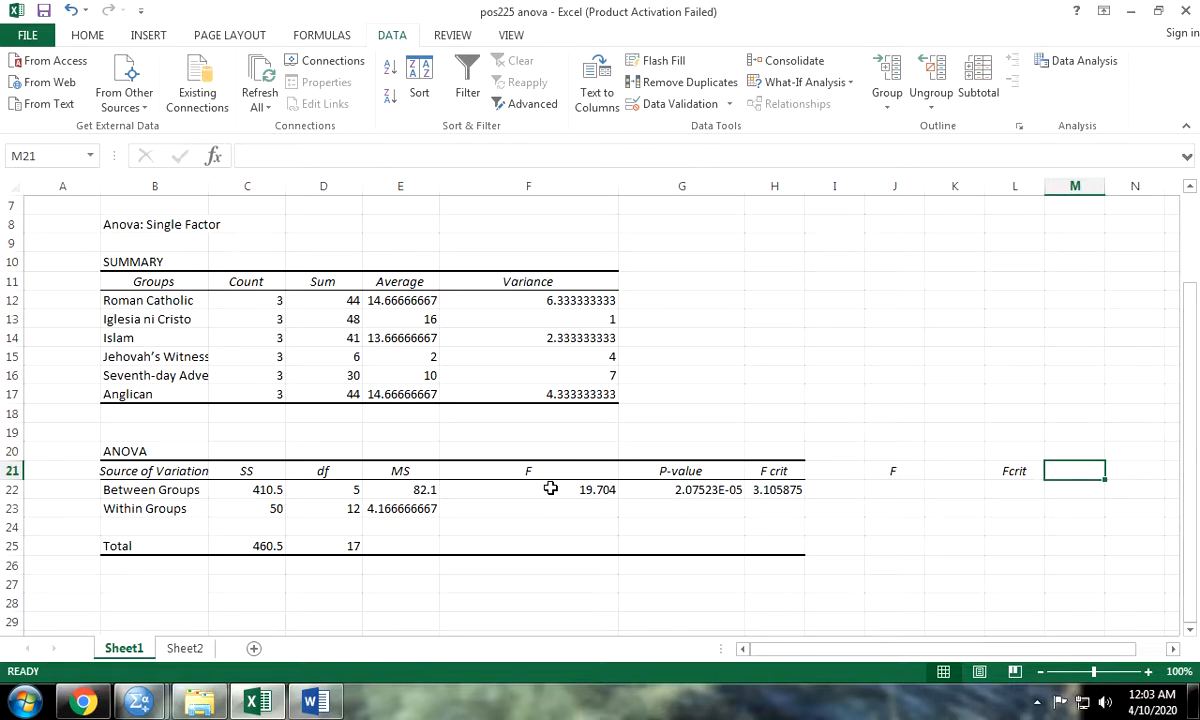
left_click(612, 488)
left_click(775, 489)
left_click(946, 471)
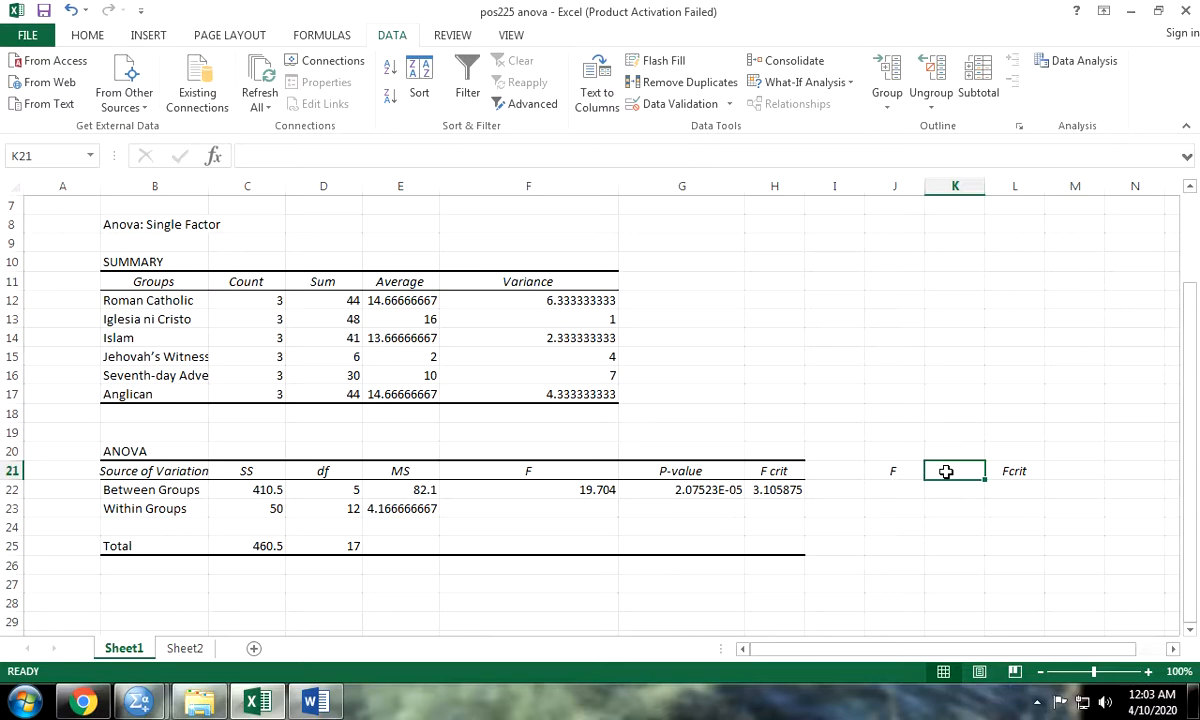
- Enter the alternative hypothesis label "Ha:" in cell H10, beside the summary table
scroll(946, 471, "up", 2)
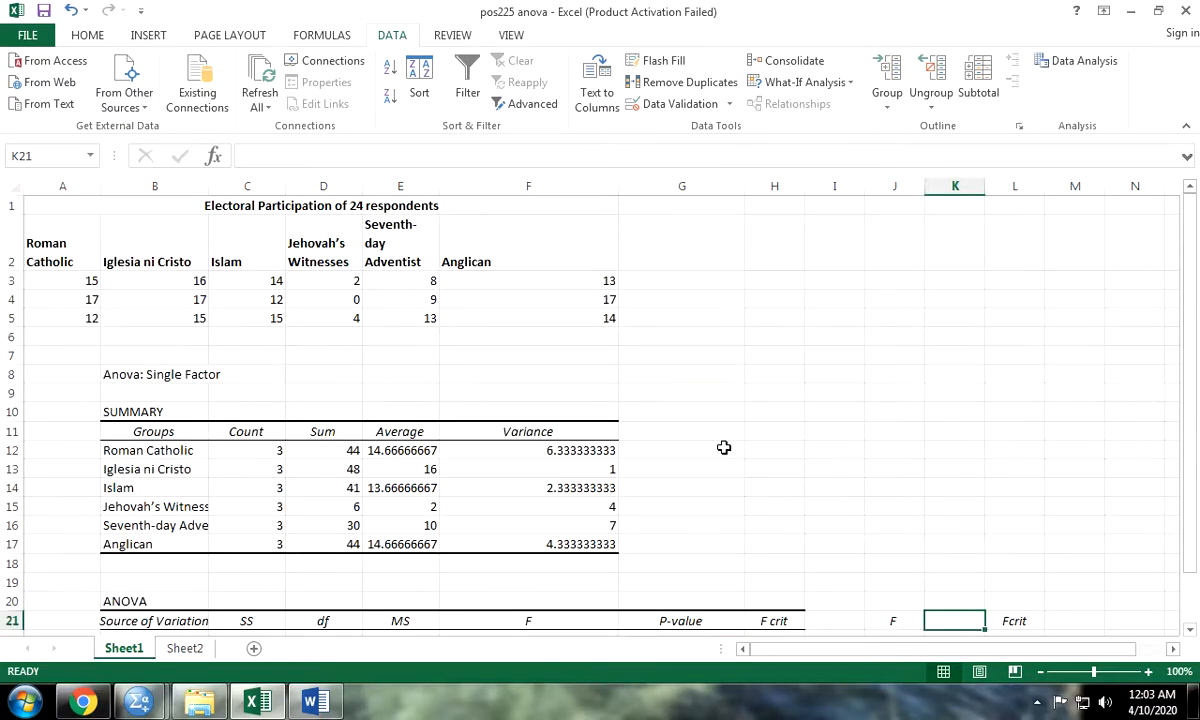
left_click(767, 415)
type("Ho")
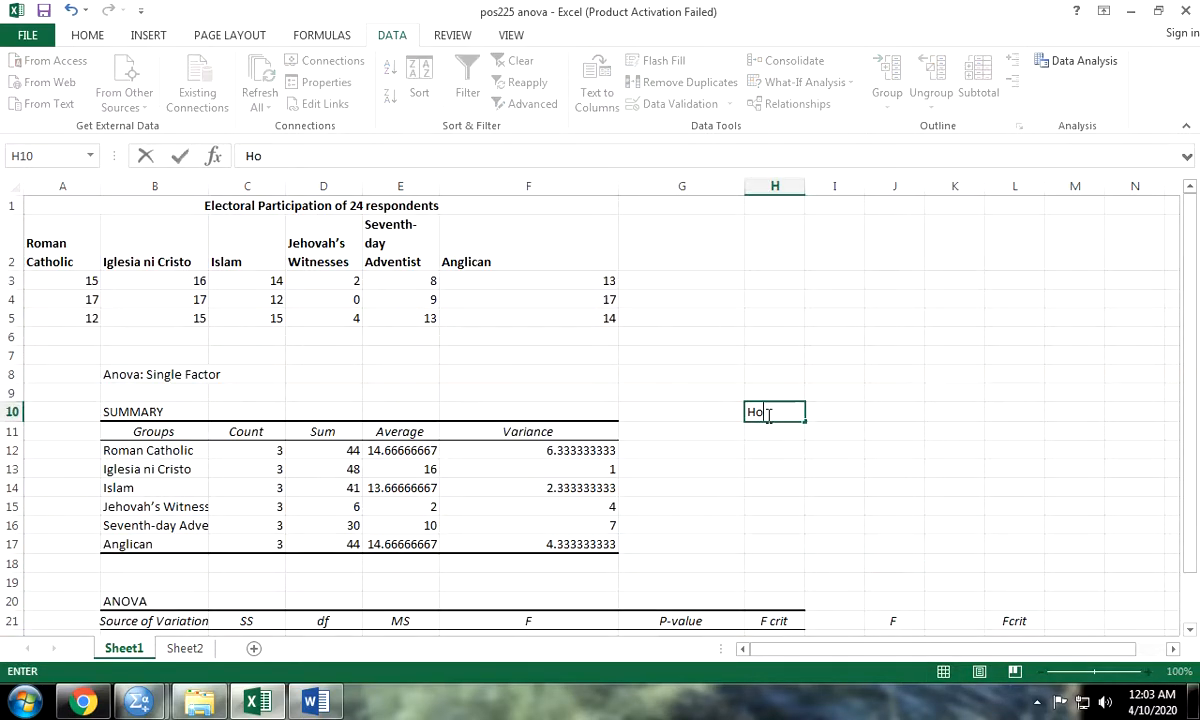
key("BackSpace")
type("a:")
key("Return")
type("Ho")
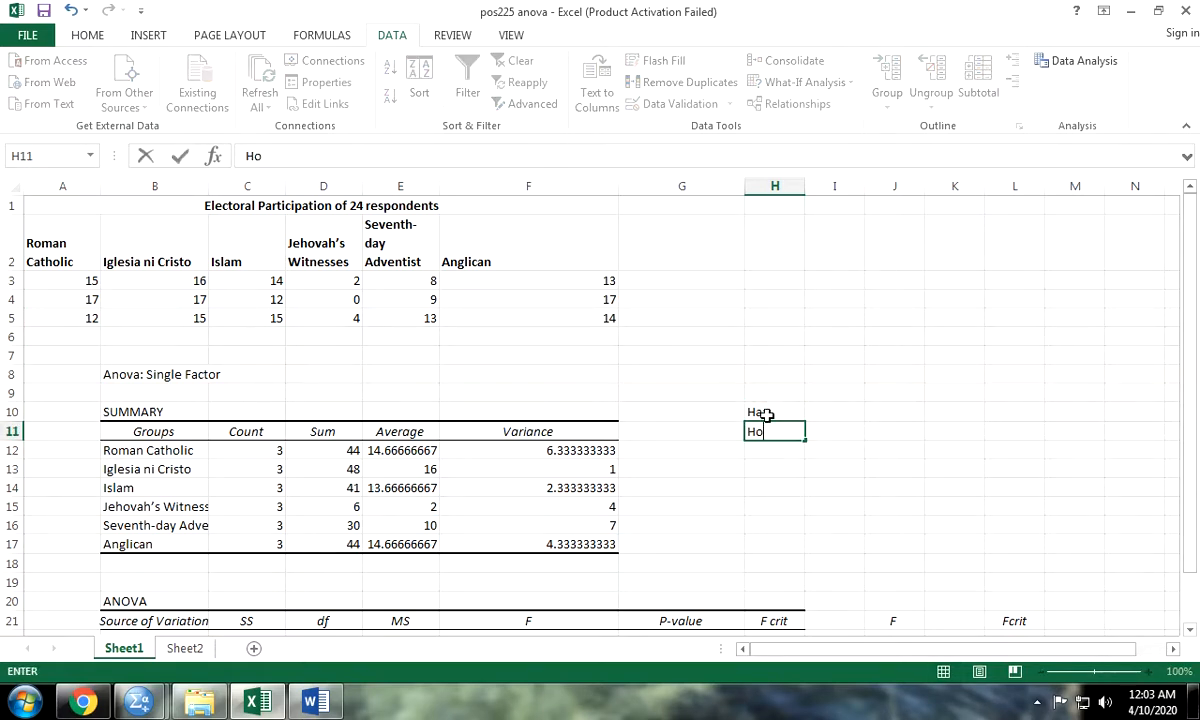
key("BackSpace")
key("BackSpace")
key("Escape")
- Enter the null hypothesis label "Ho:" in cell H9, directly above the "Ha:" label
key("Up")
key("Up")
type("Ho")
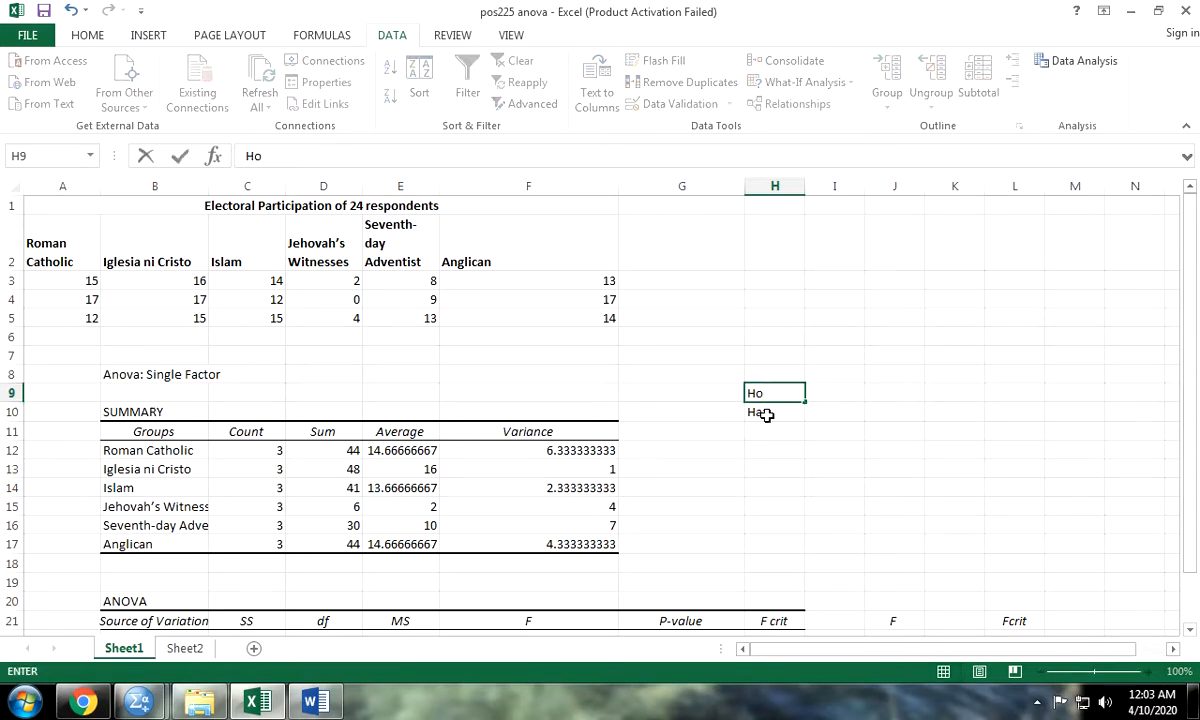
type(":")
key("Tab")
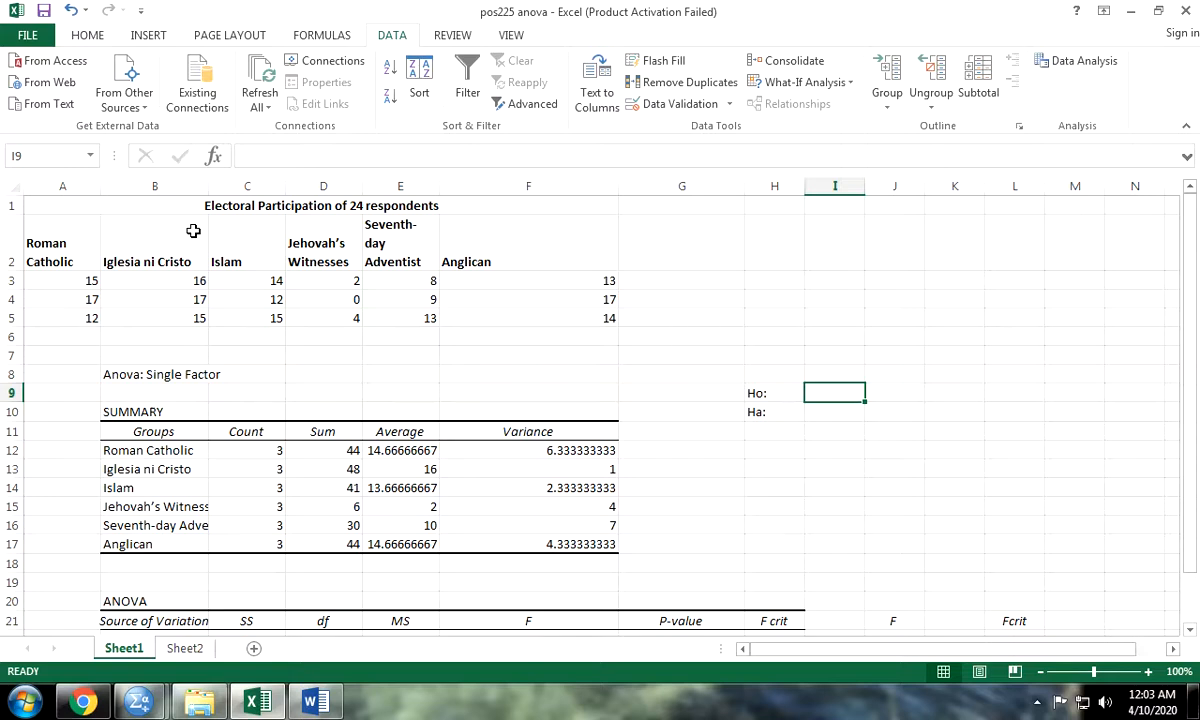
- Enter the null hypothesis in I9 beside "Ho:" as "There is no sig diff between electoral part. When grouped accdg to religon"
type("there")
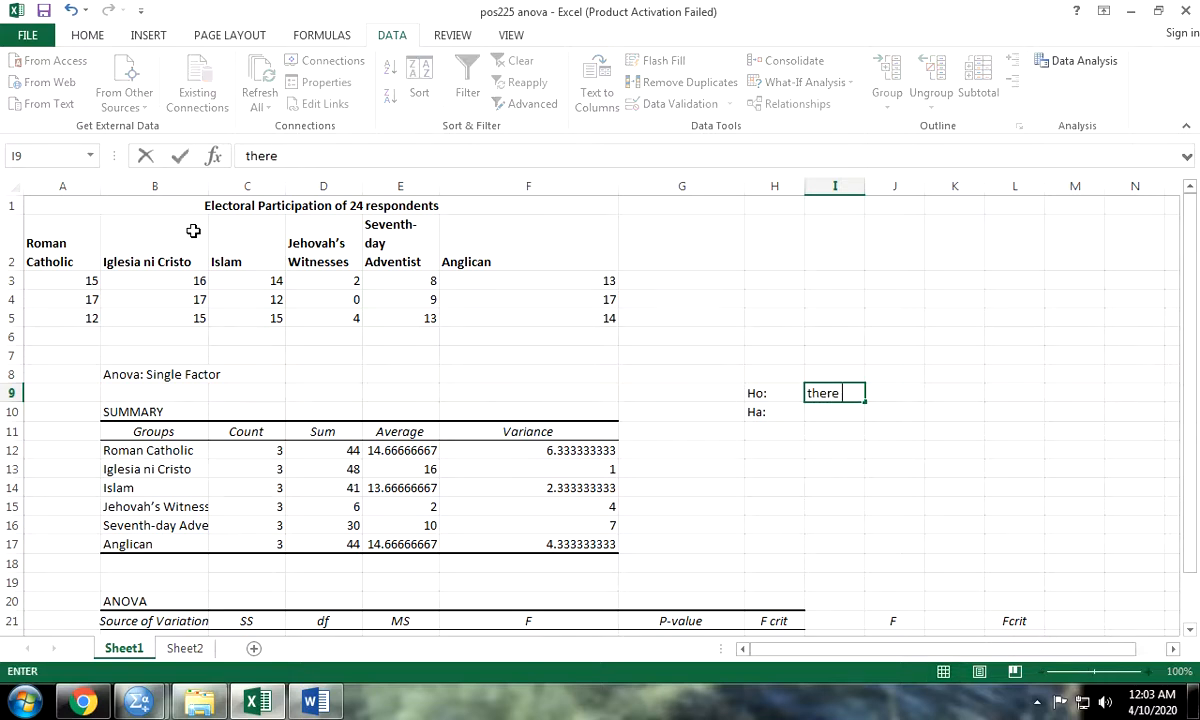
key("BackSpace")
key("BackSpace")
key("BackSpace")
key("BackSpace")
key("BackSpace")
type("There is no")
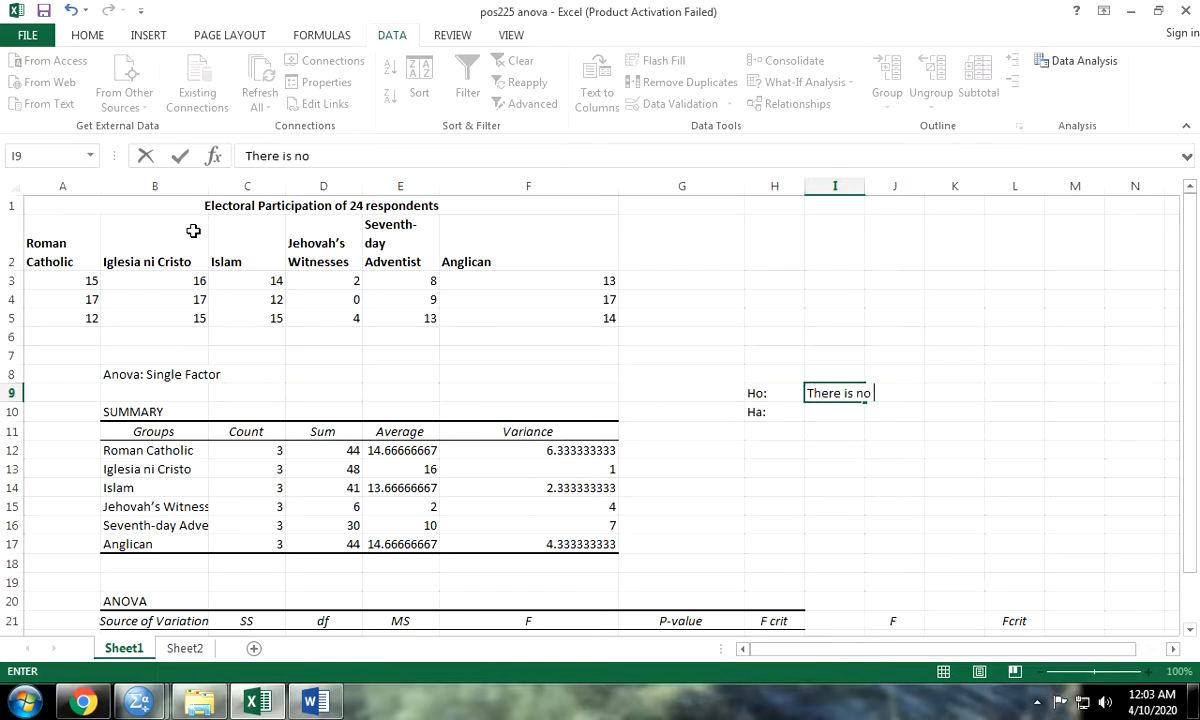
type(" sig diff bw")
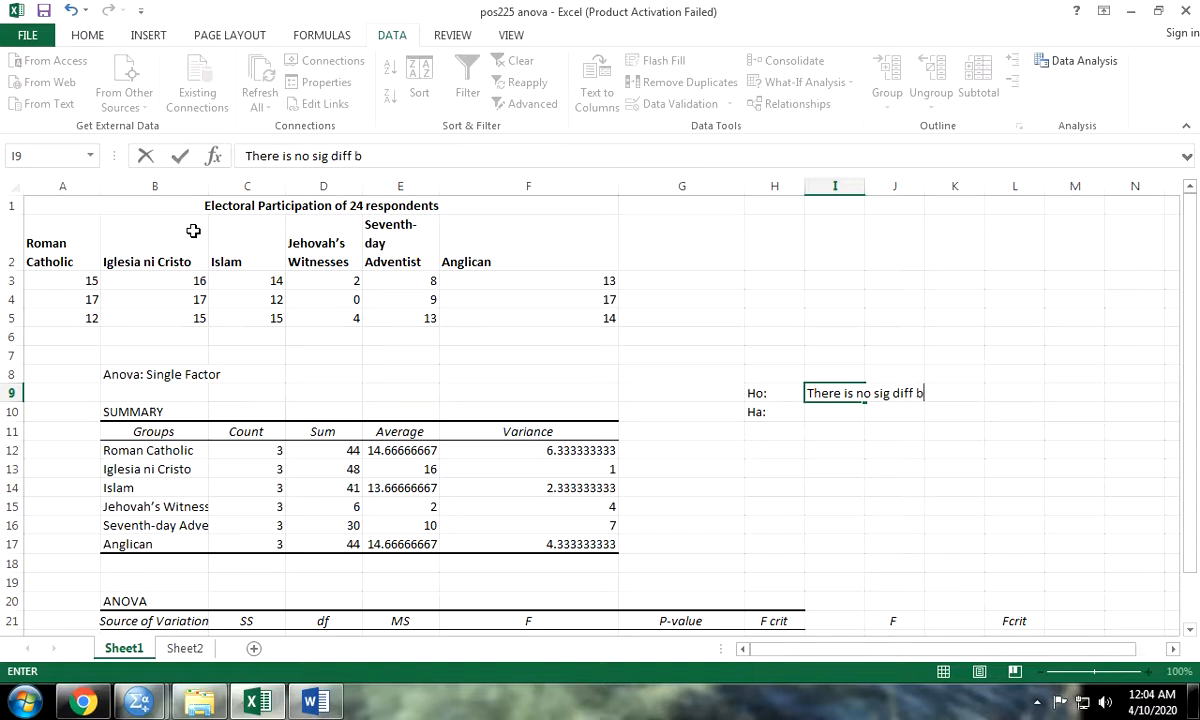
key("BackSpace")
type("t")
key("BackSpace")
type("etween")
type("elec")
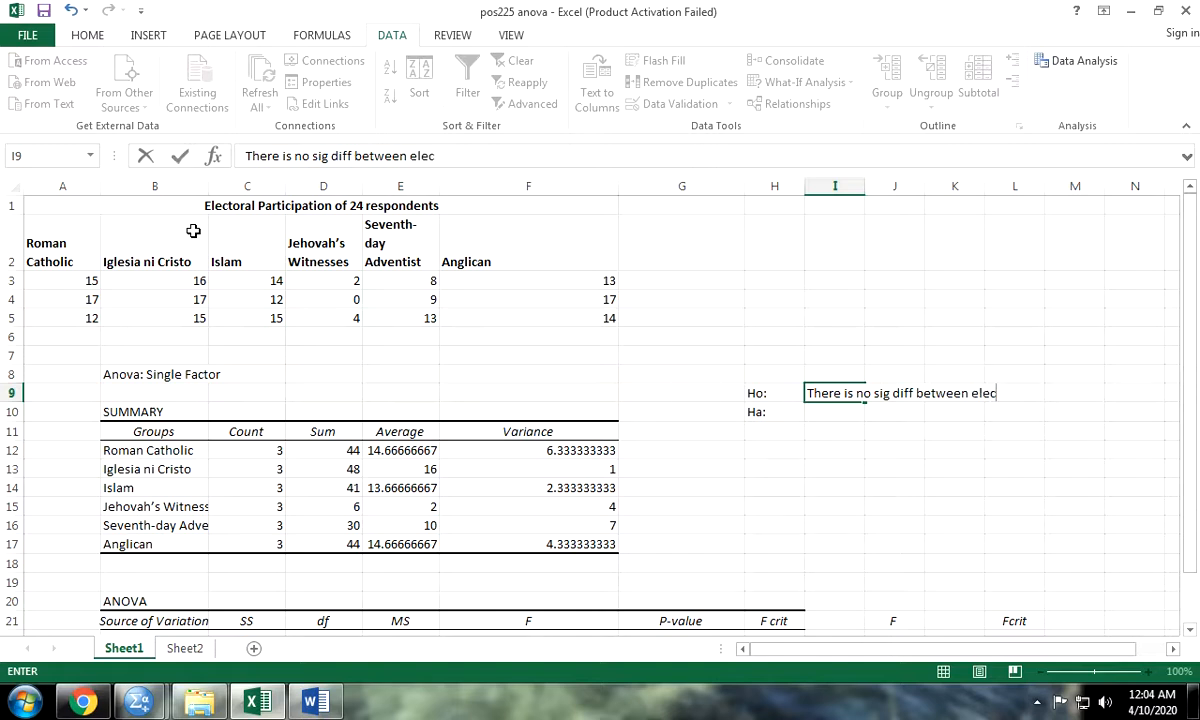
type("tioral part")
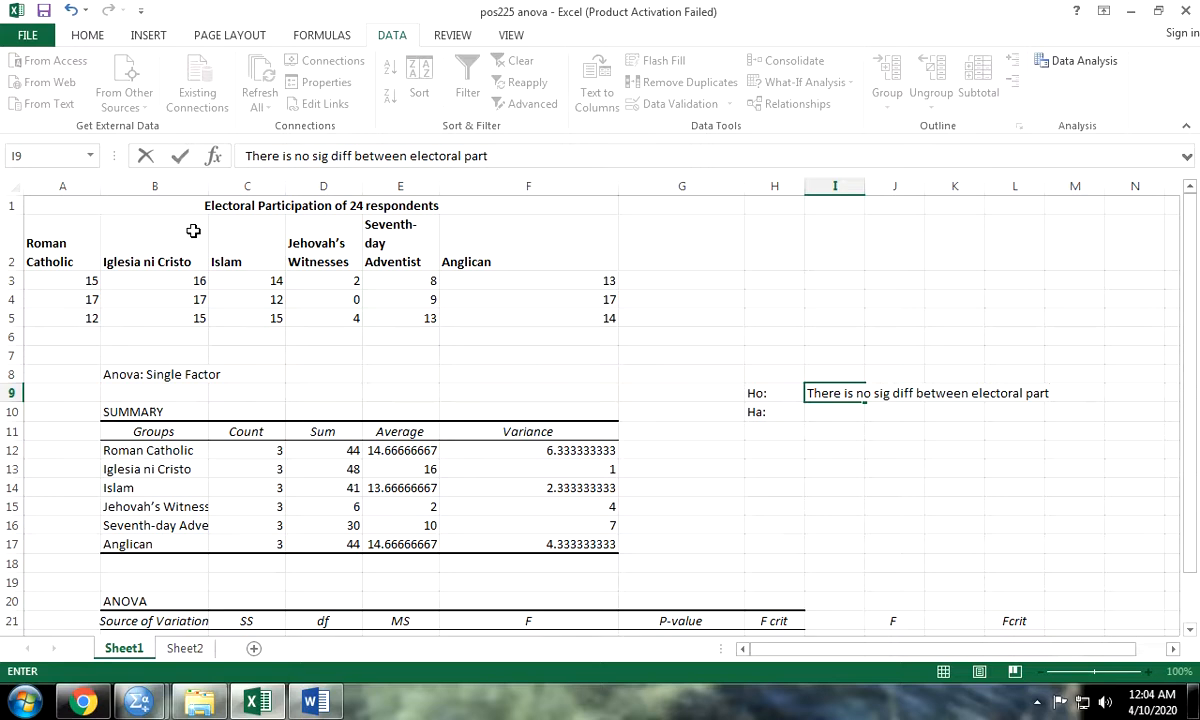
type(". When grouped acc")
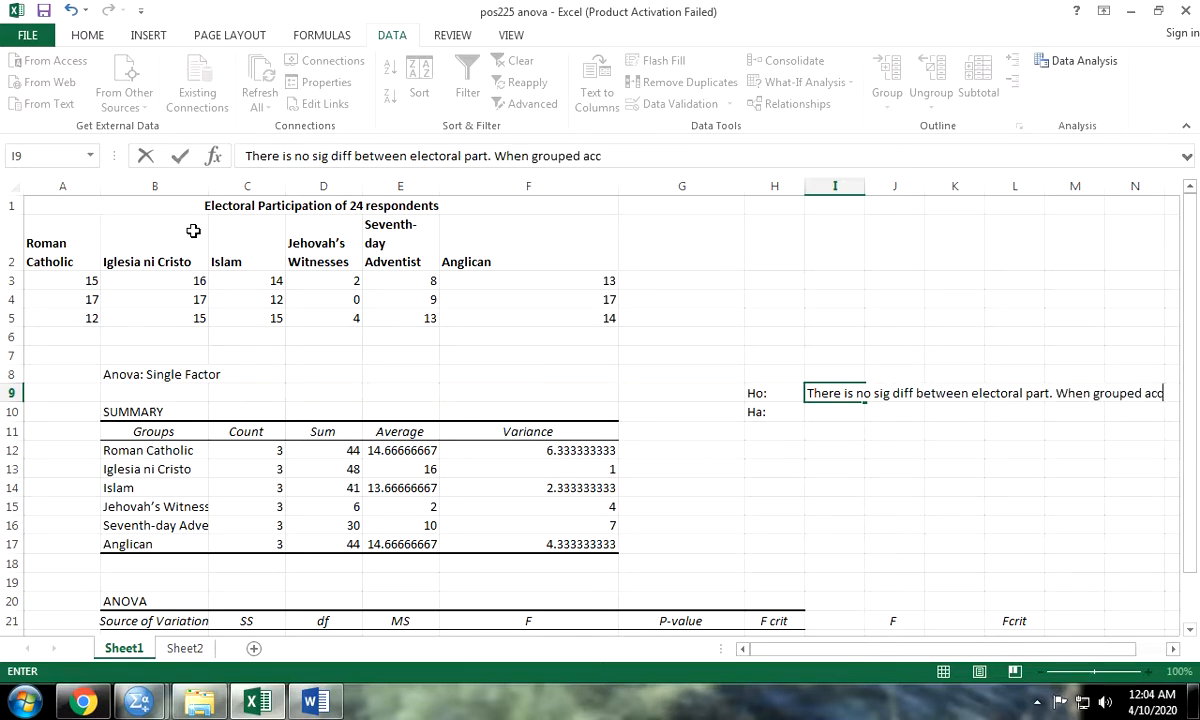
type("dg to")
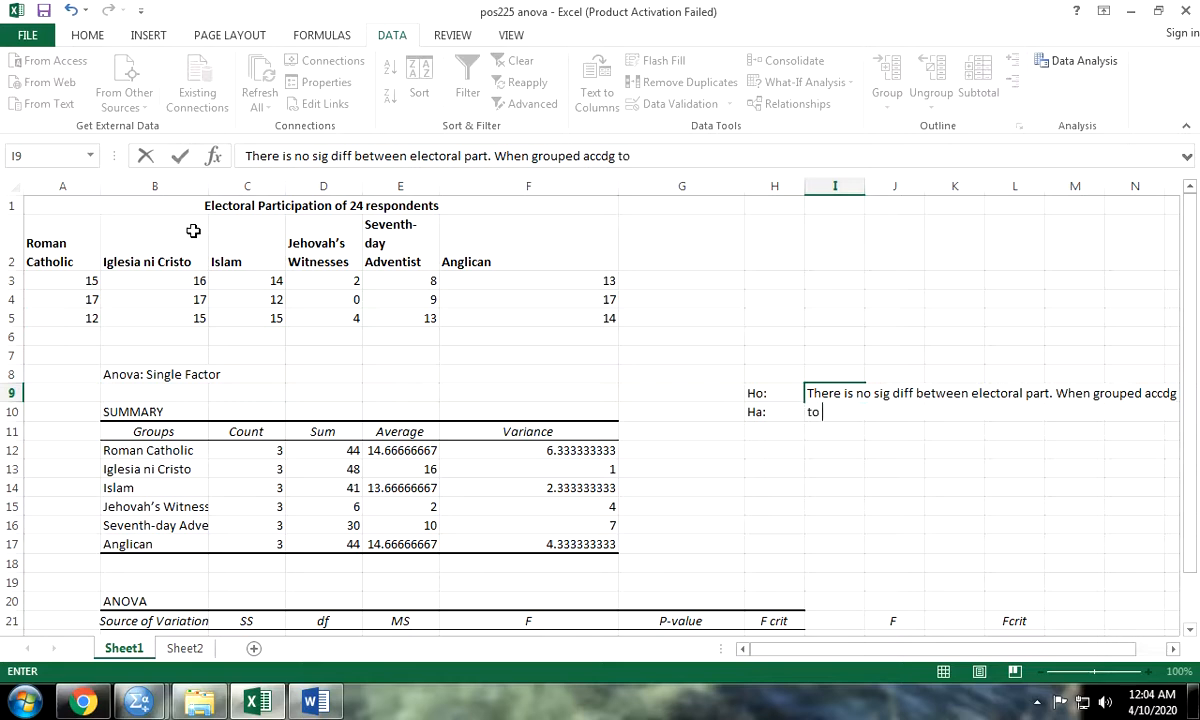
type(" religion")
key("Tab")
left_click_drag(849, 648, 835, 648)
- Copy the null hypothesis text into I10 beside "Ha:" and delete the word "no" from the copy to state the alternative hypothesis
left_click(738, 418)
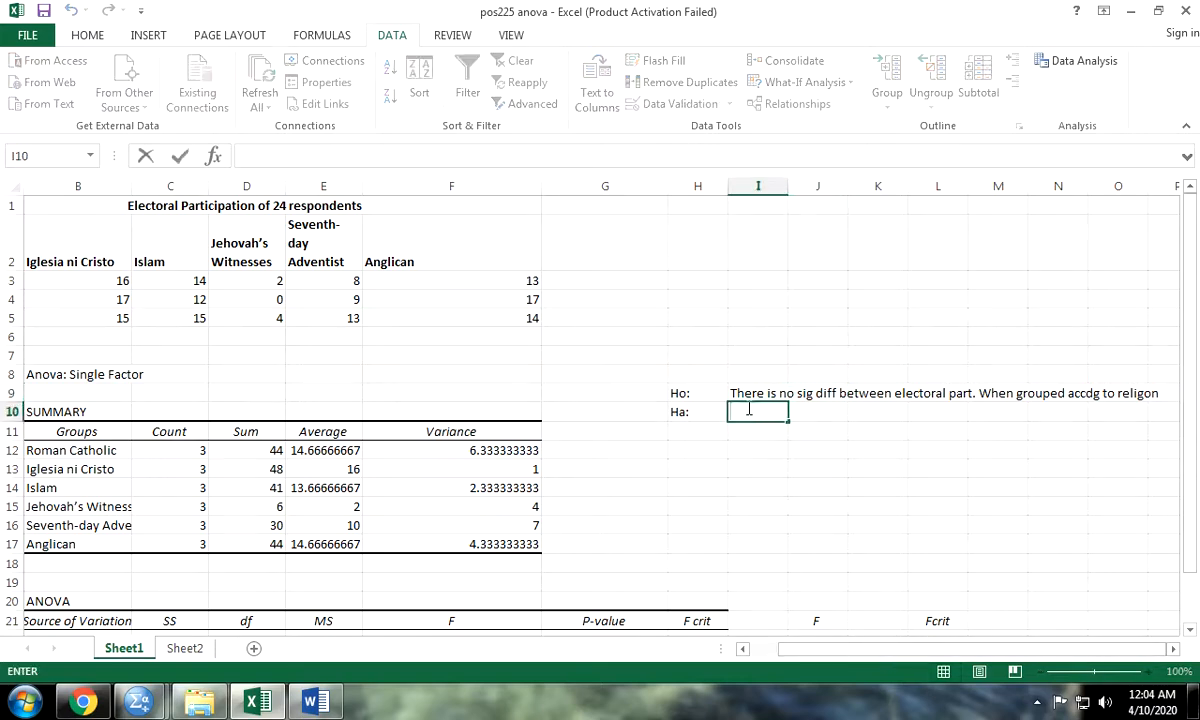
double_click(740, 392)
left_click_drag(740, 392, 1152, 391)
key("ctrl+c")
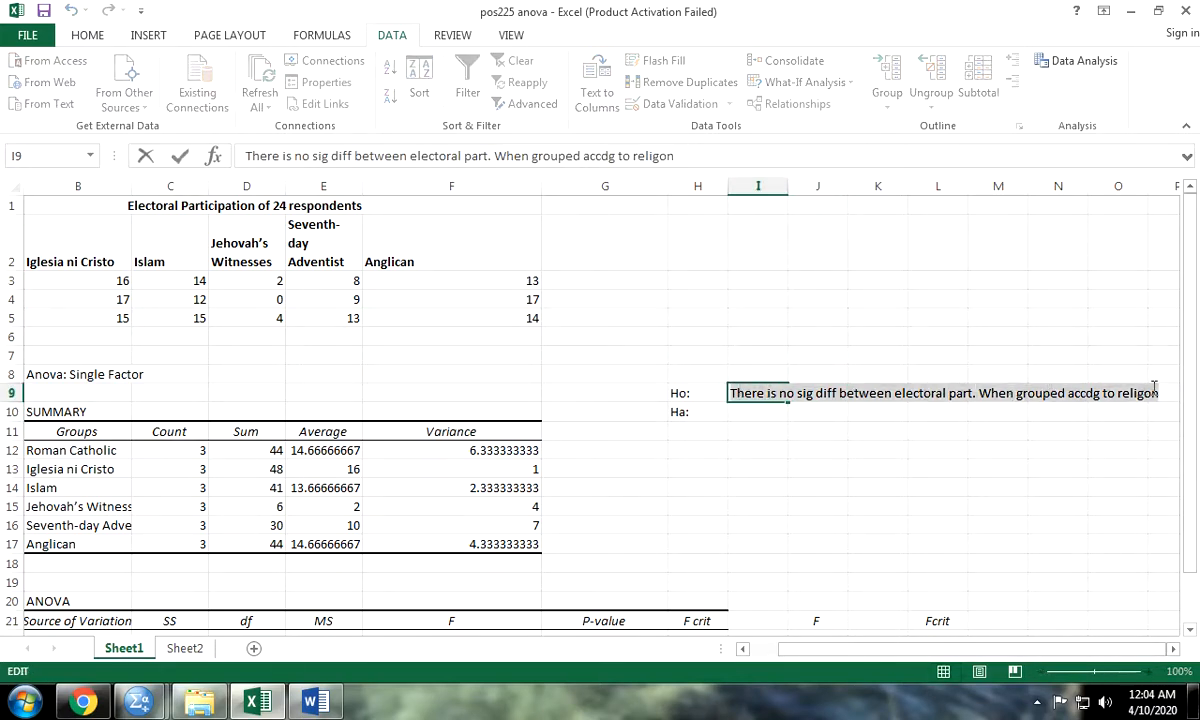
double_click(760, 413)
key("ctrl+v")
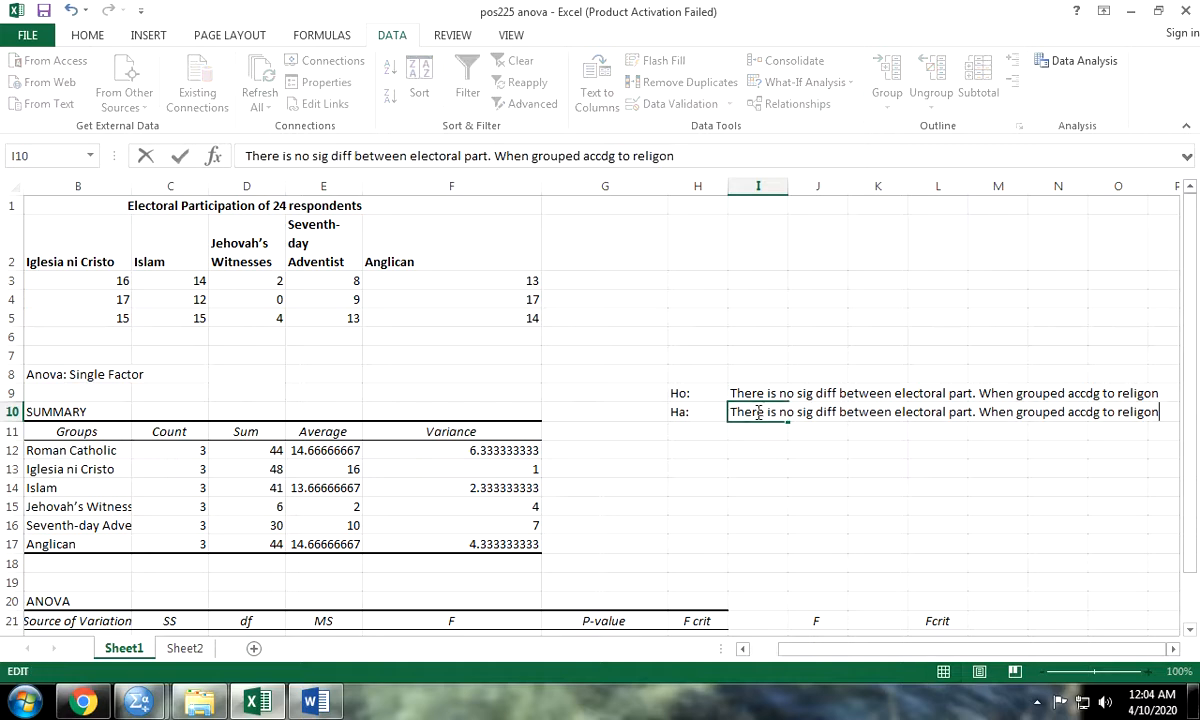
left_click(795, 413)
key("BackSpace")
key("BackSpace")
key("BackSpace")
left_click(820, 488)
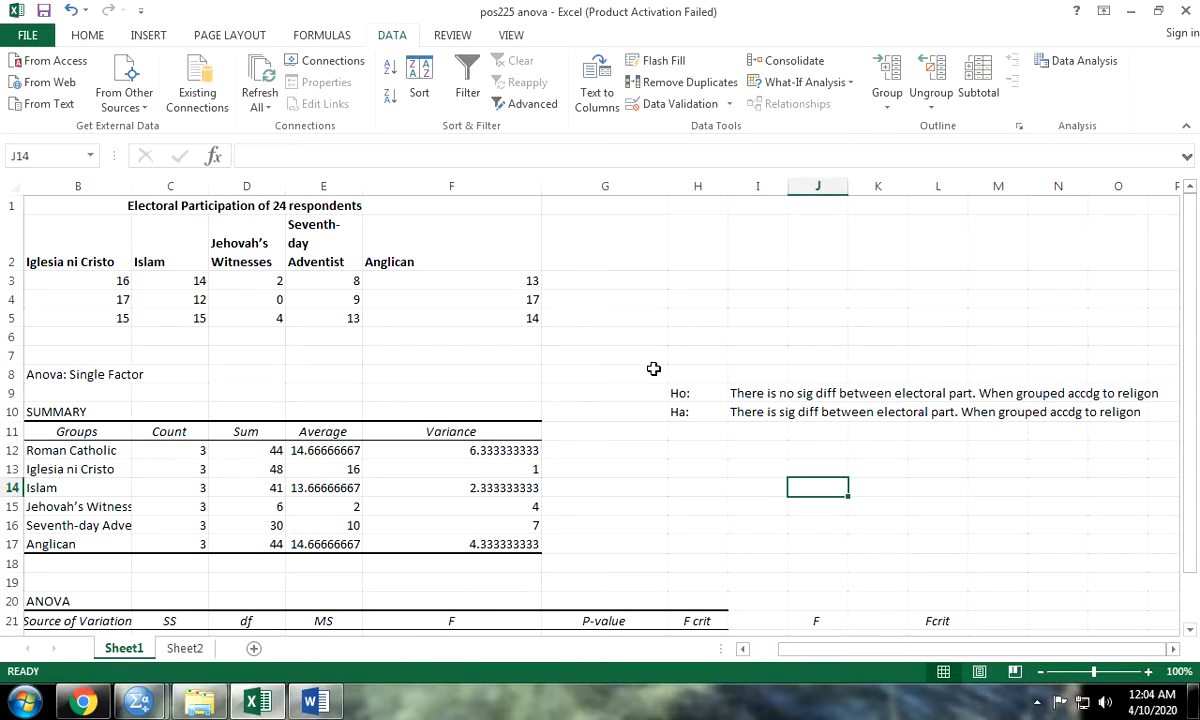
- Enter the comparison sign > in K21, between the F and Fcrit labels
left_click_drag(621, 354, 1050, 353)
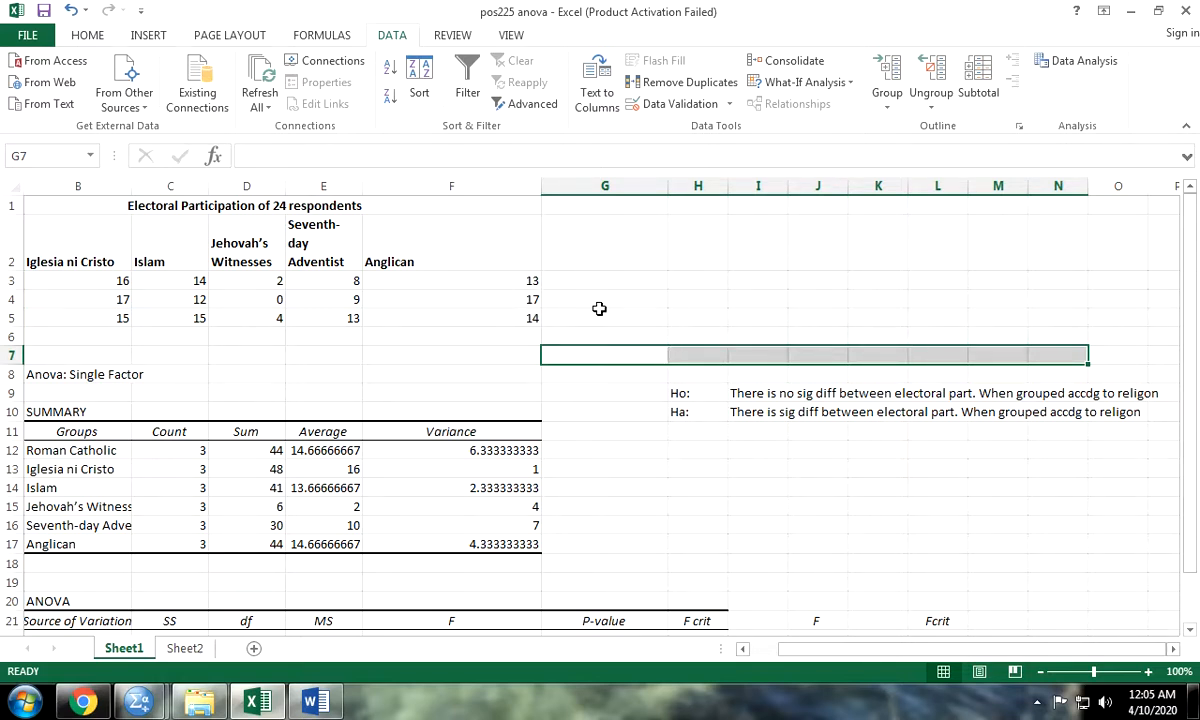
scroll(790, 368, "down", 1)
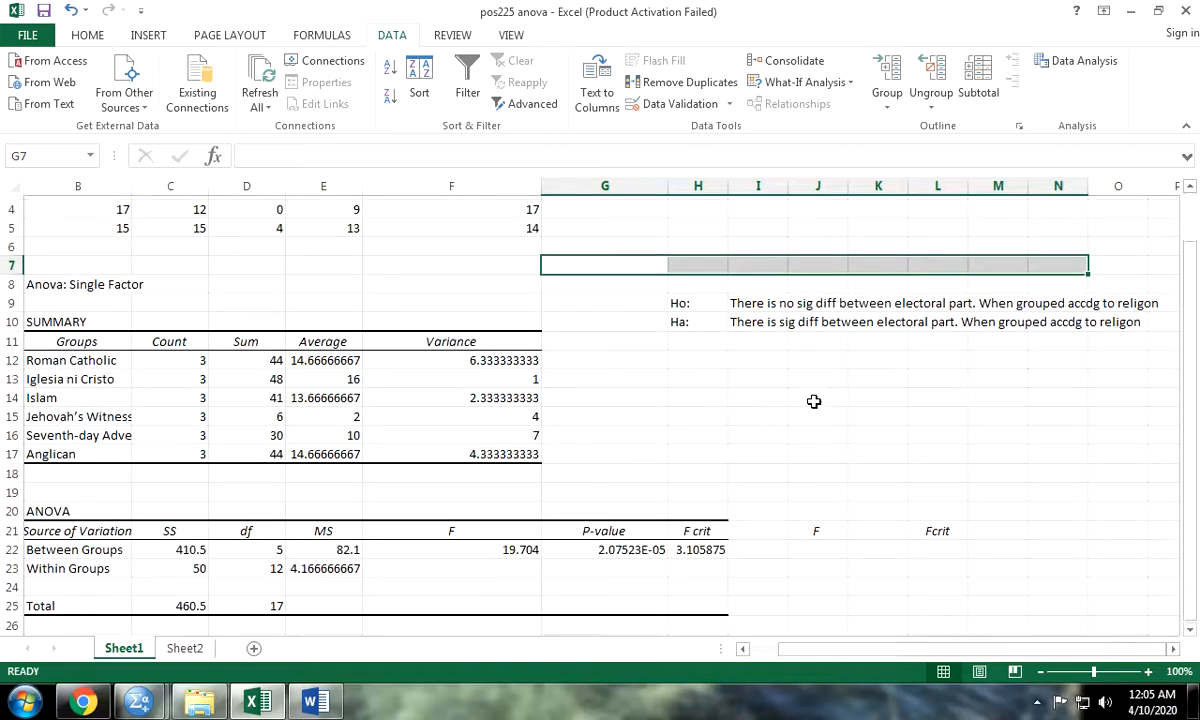
scroll(645, 475, "up", 1)
scroll(645, 475, "down", 2)
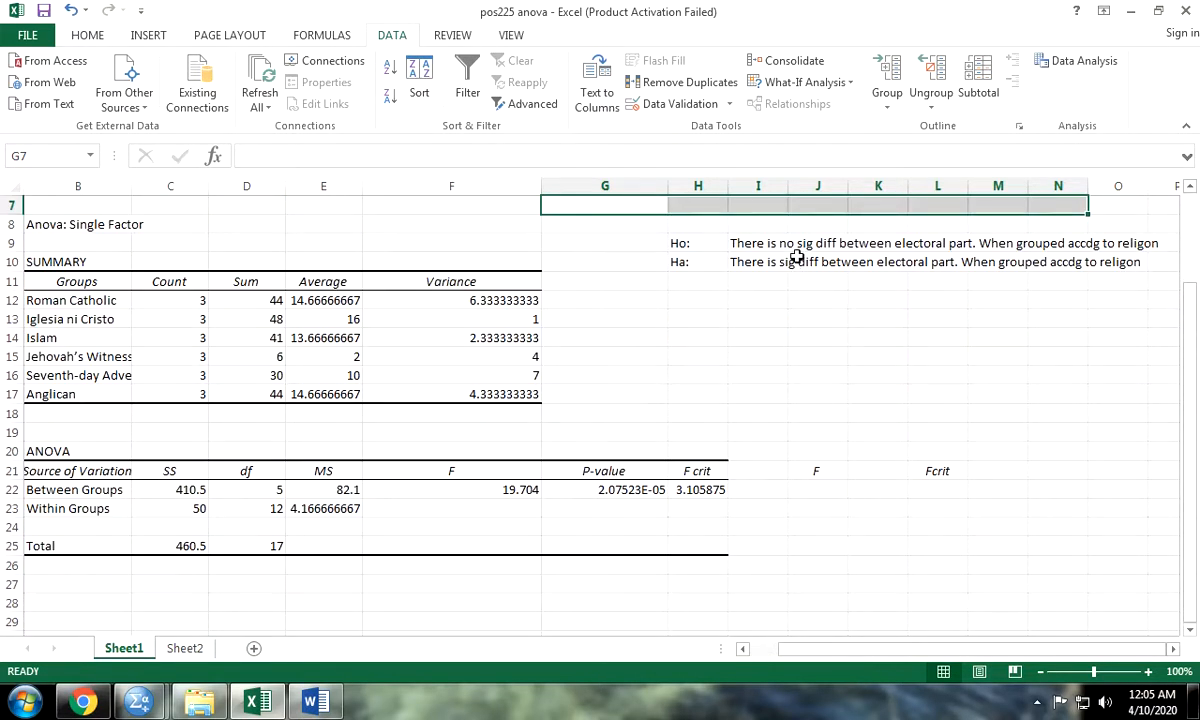
left_click(880, 474)
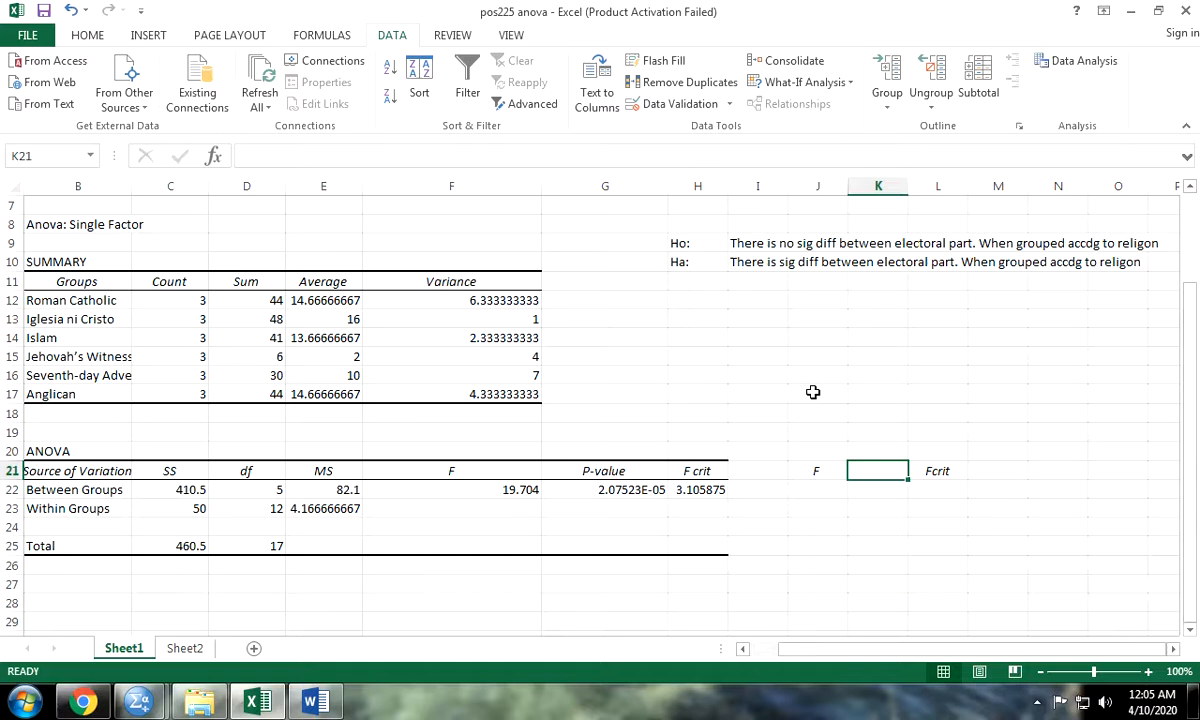
left_click(688, 262)
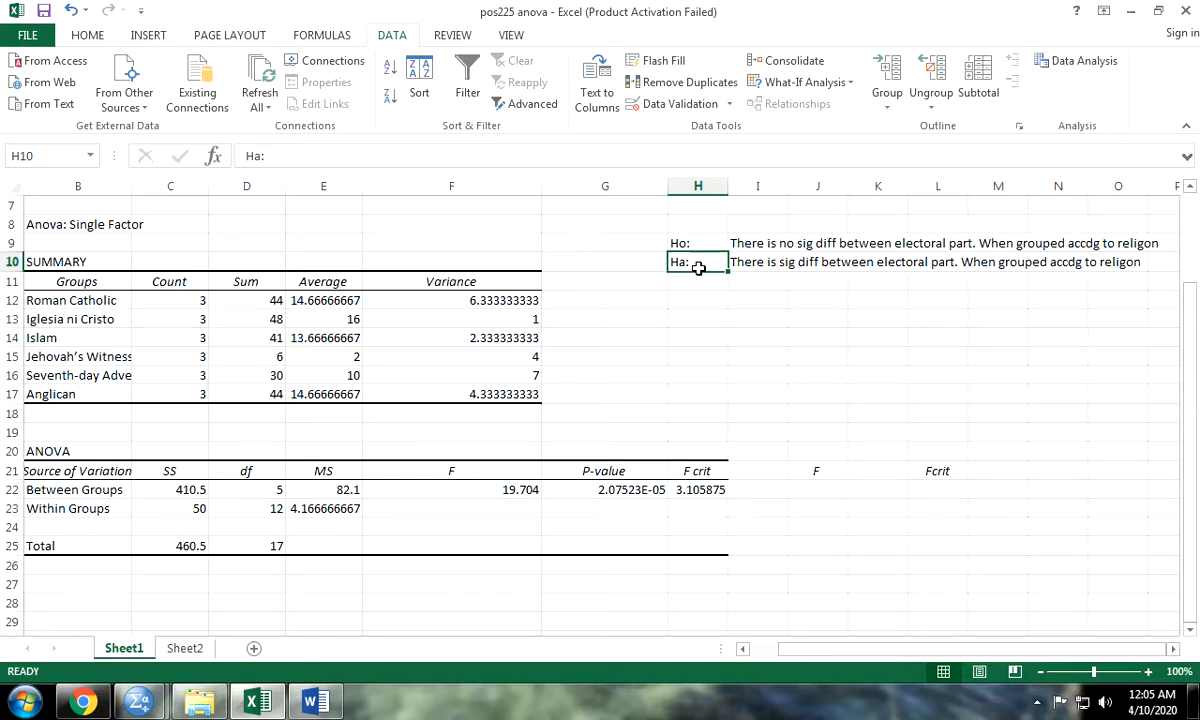
left_click(873, 471)
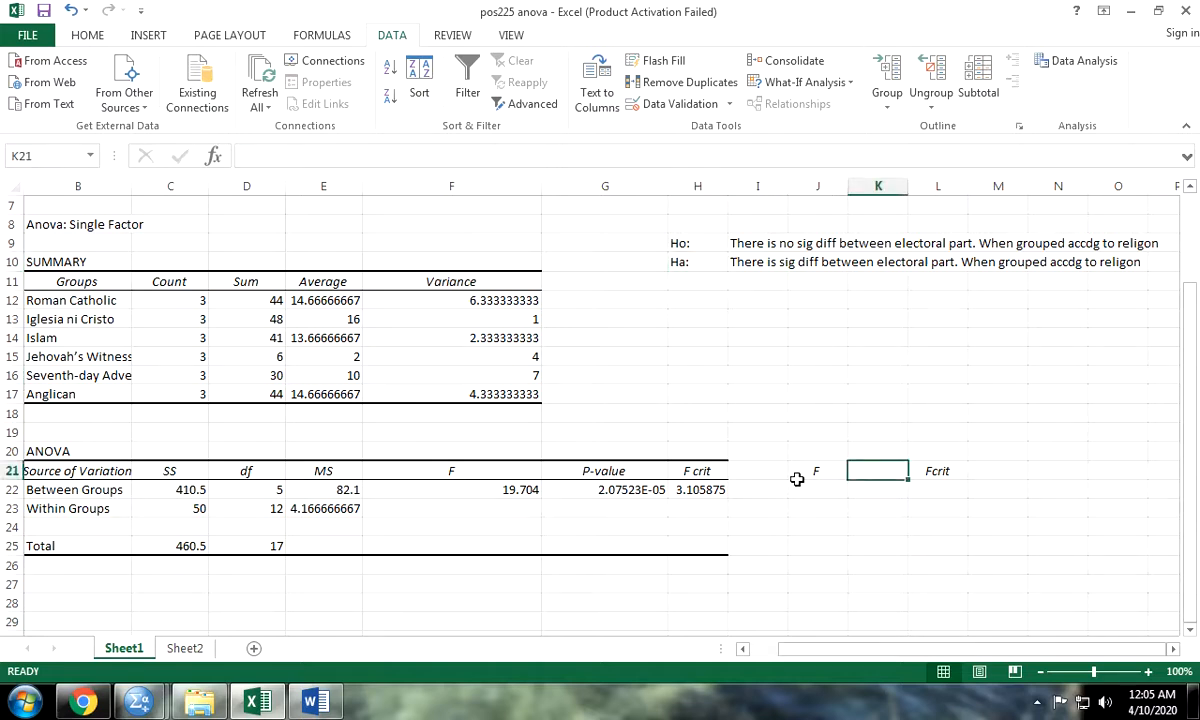
type(">")
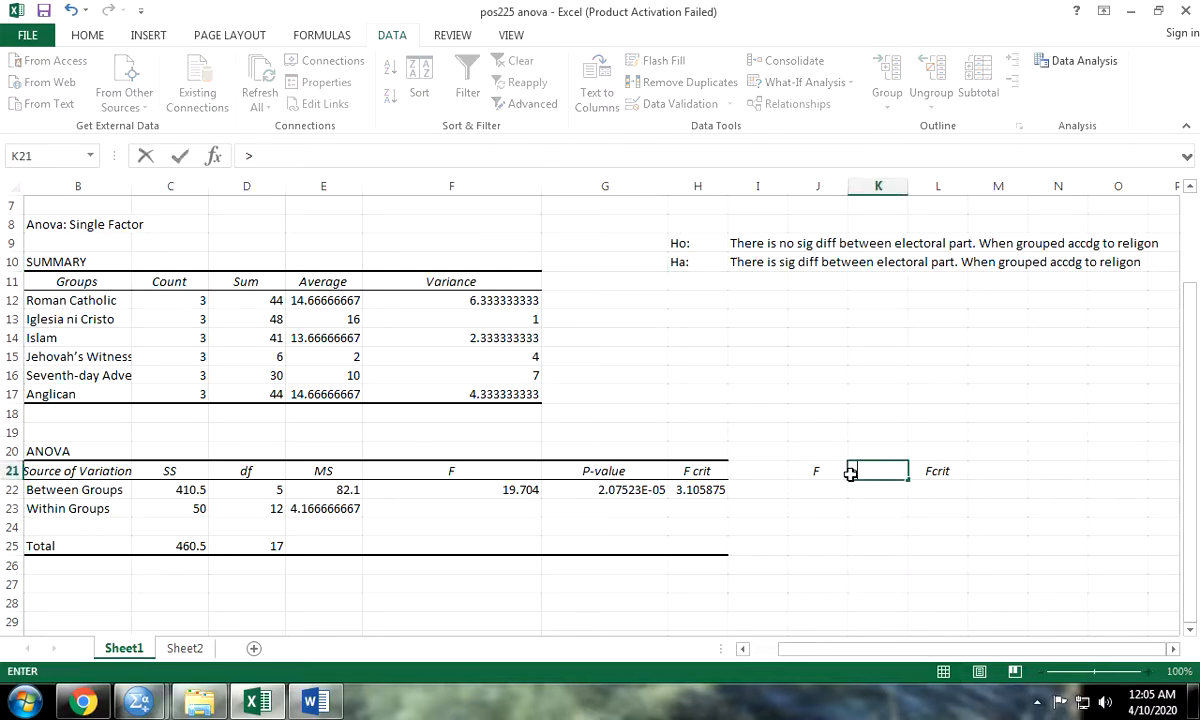
key("Tab")
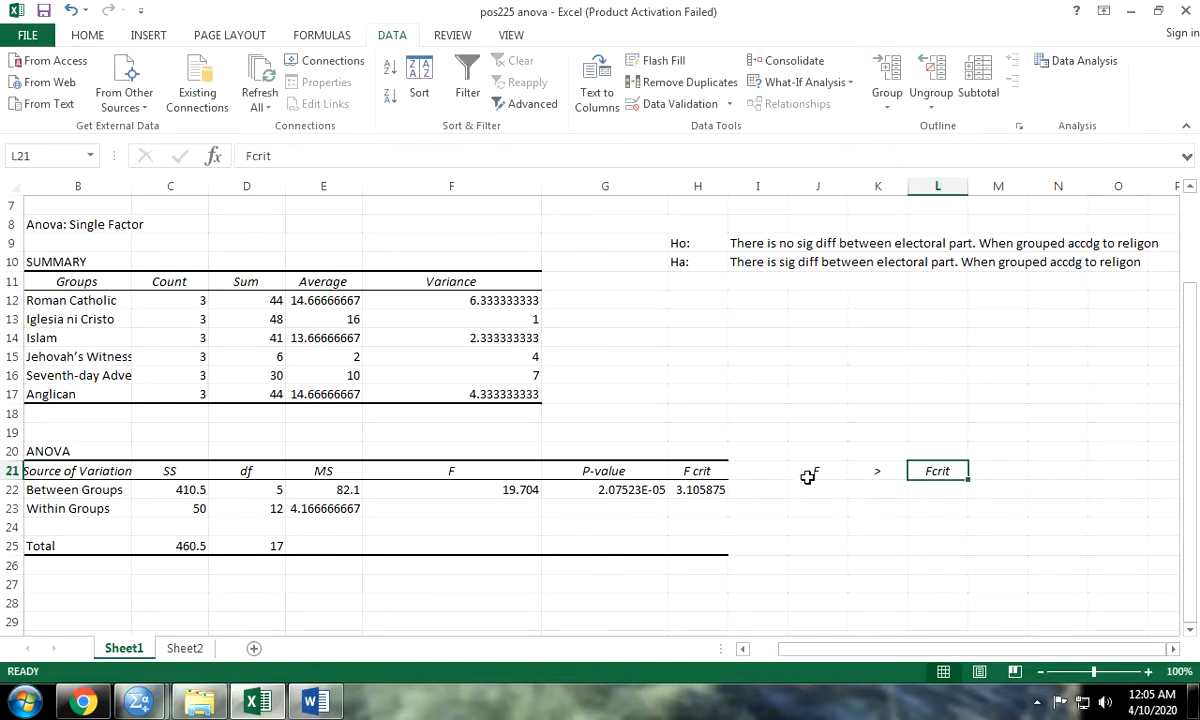
- Complete the F > Fcrit rule in row 21 with Ha in M21 and Diff in N21
key("Tab")
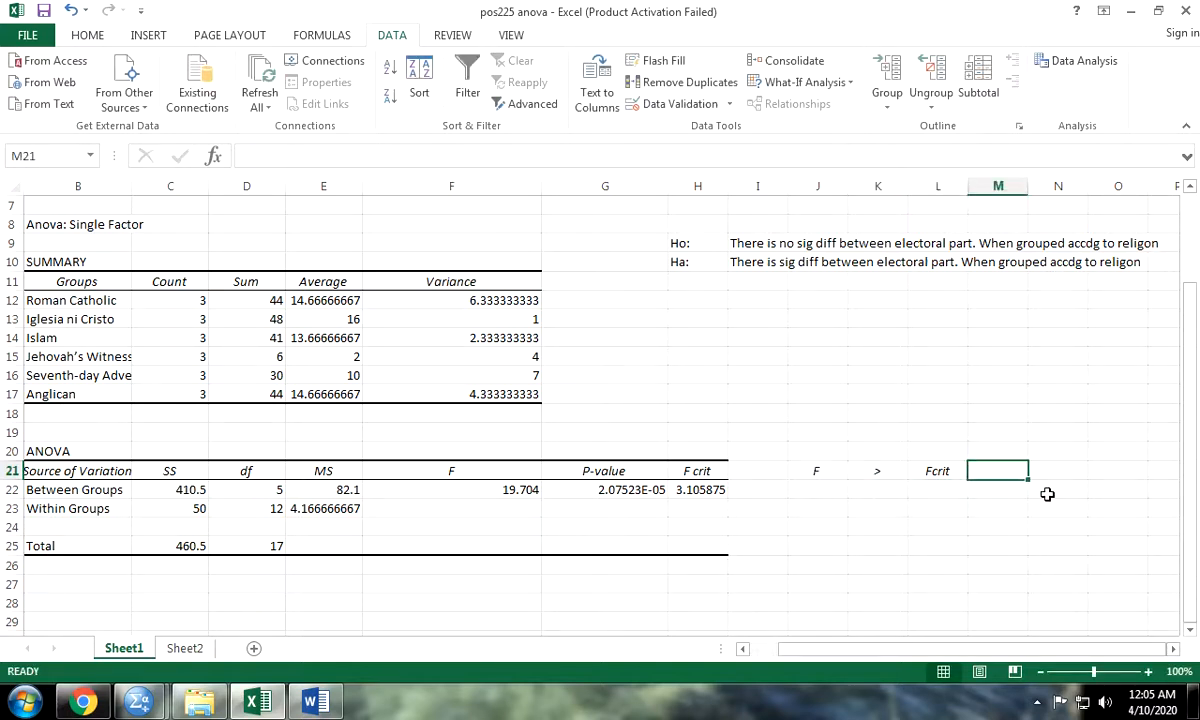
type("Ha")
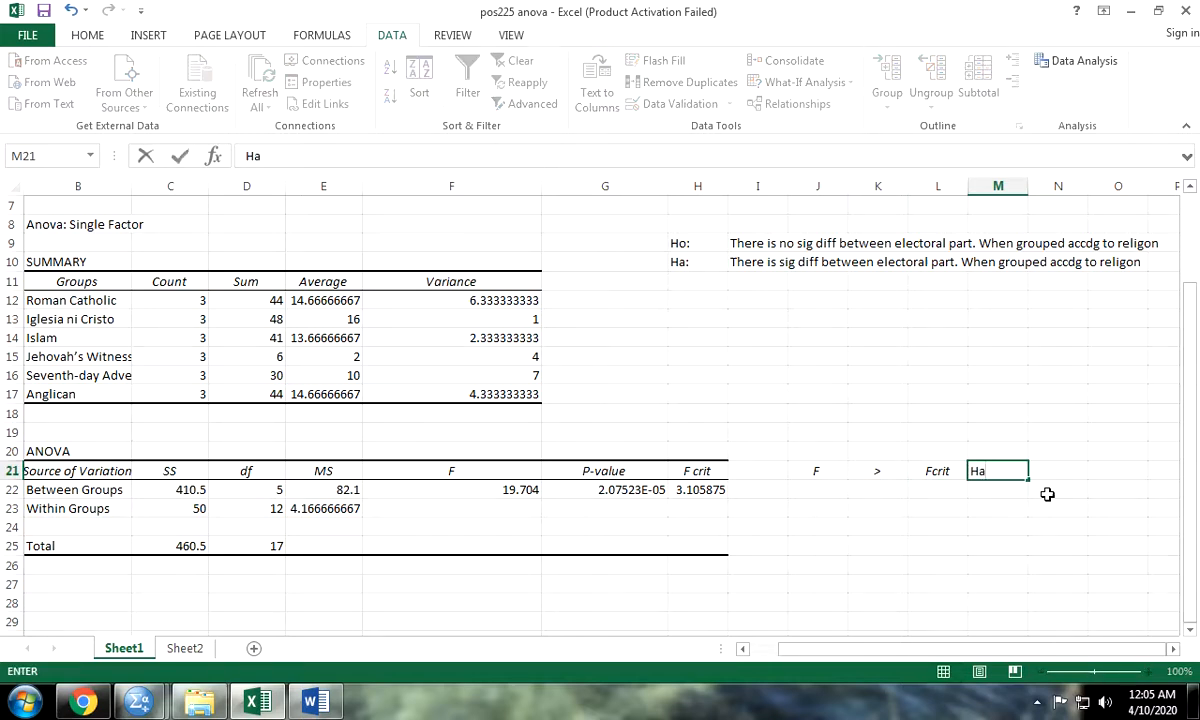
type(":")
key("ctrl+Return")
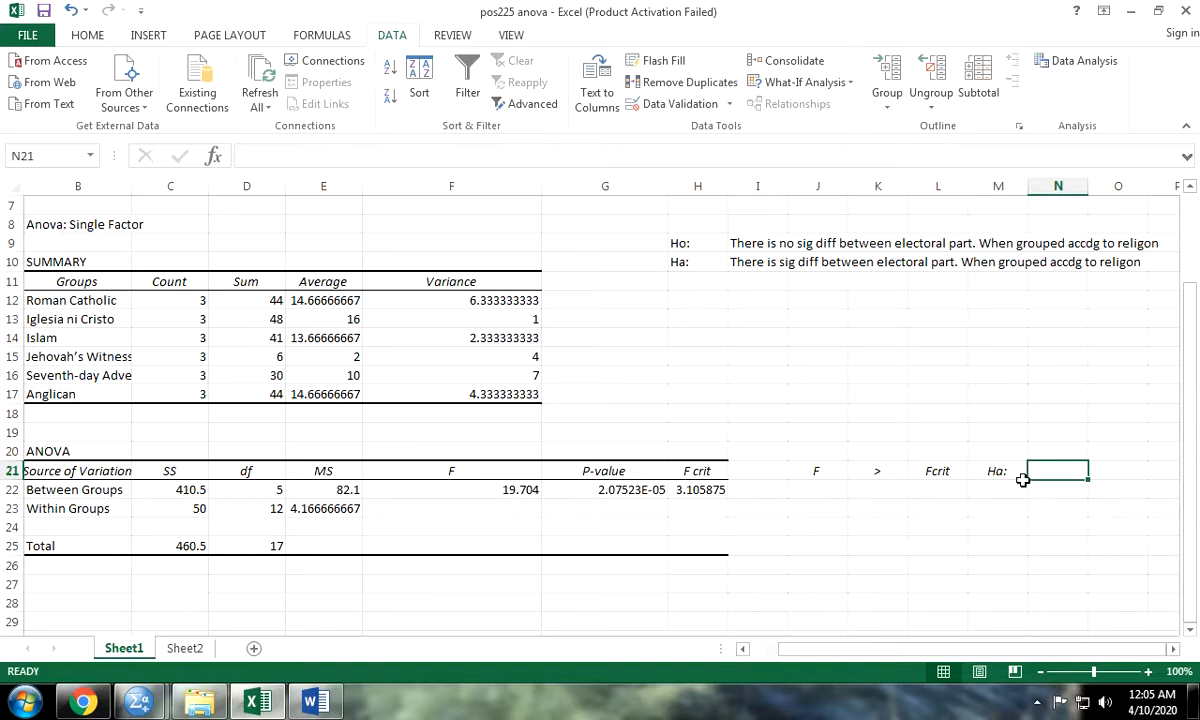
left_click(1020, 471)
double_click(1030, 470)
key("BackSpace")
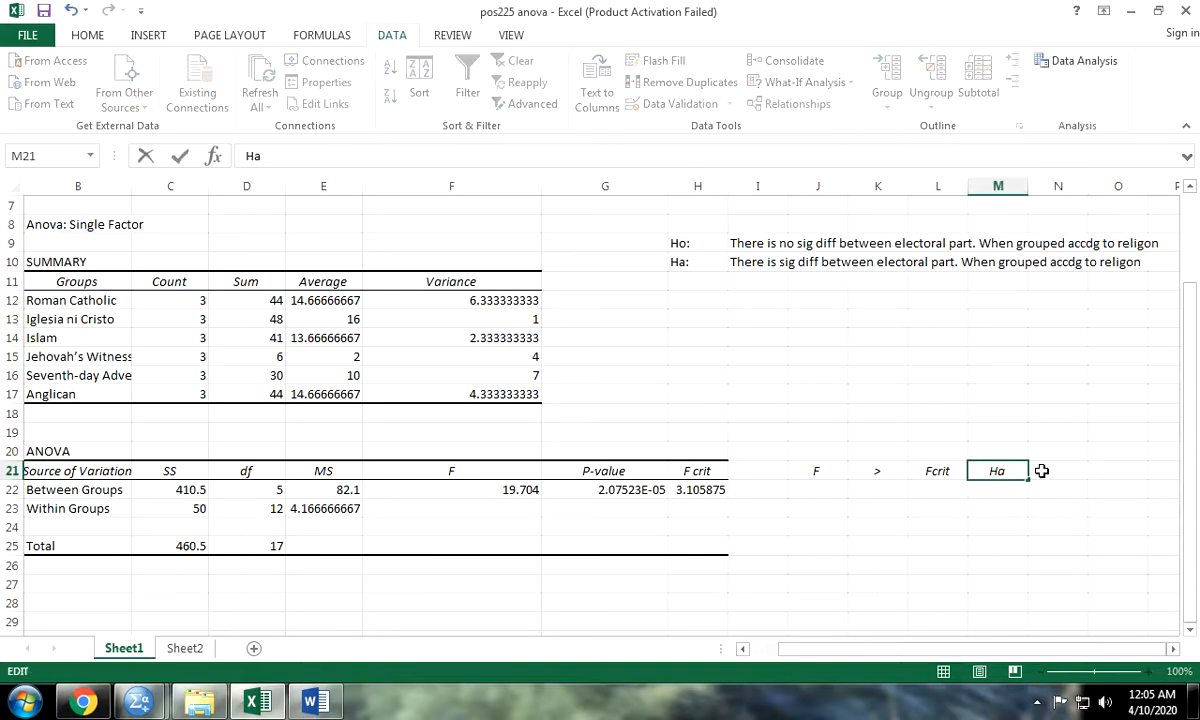
left_click(1047, 471)
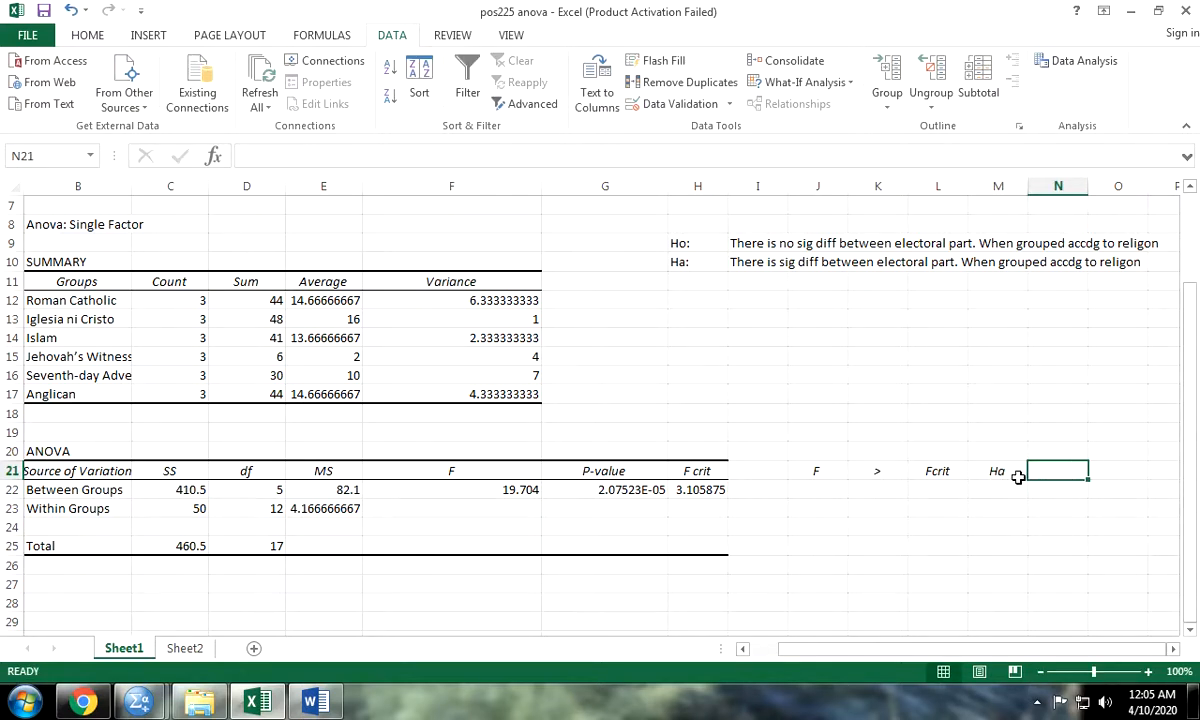
type("Diff")
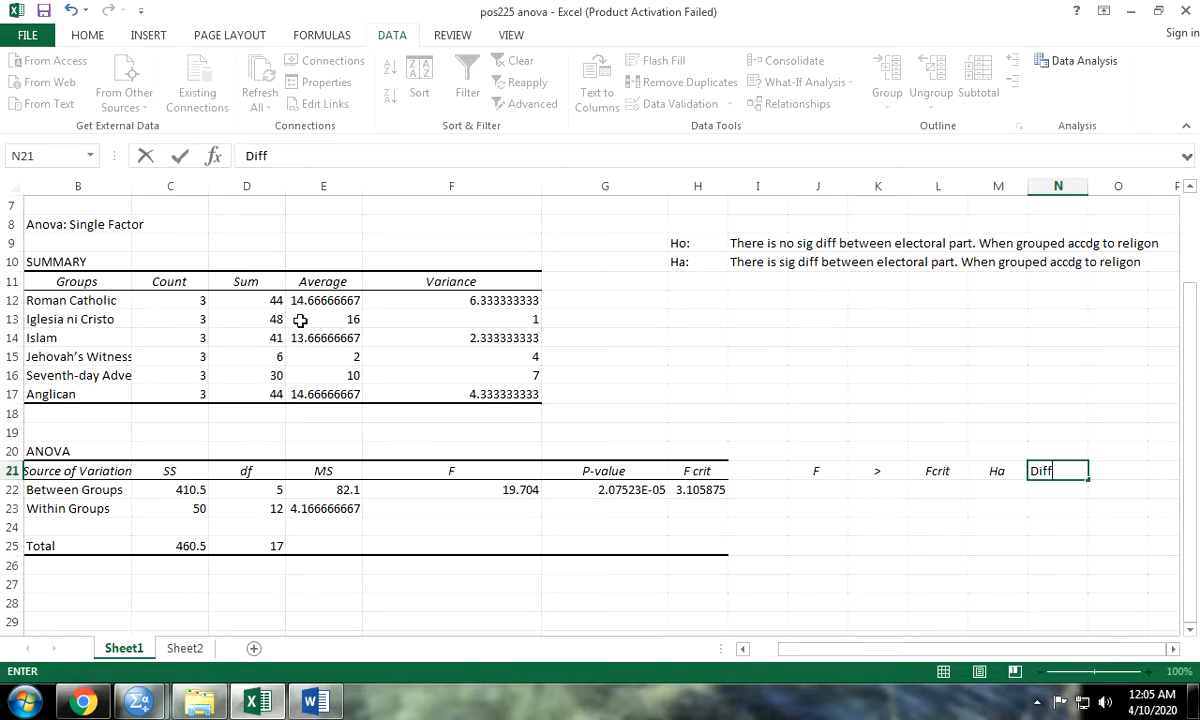
- Start a second comparison rule in row 22 by entering F in J22, directly below the first rule's F
left_click(826, 487)
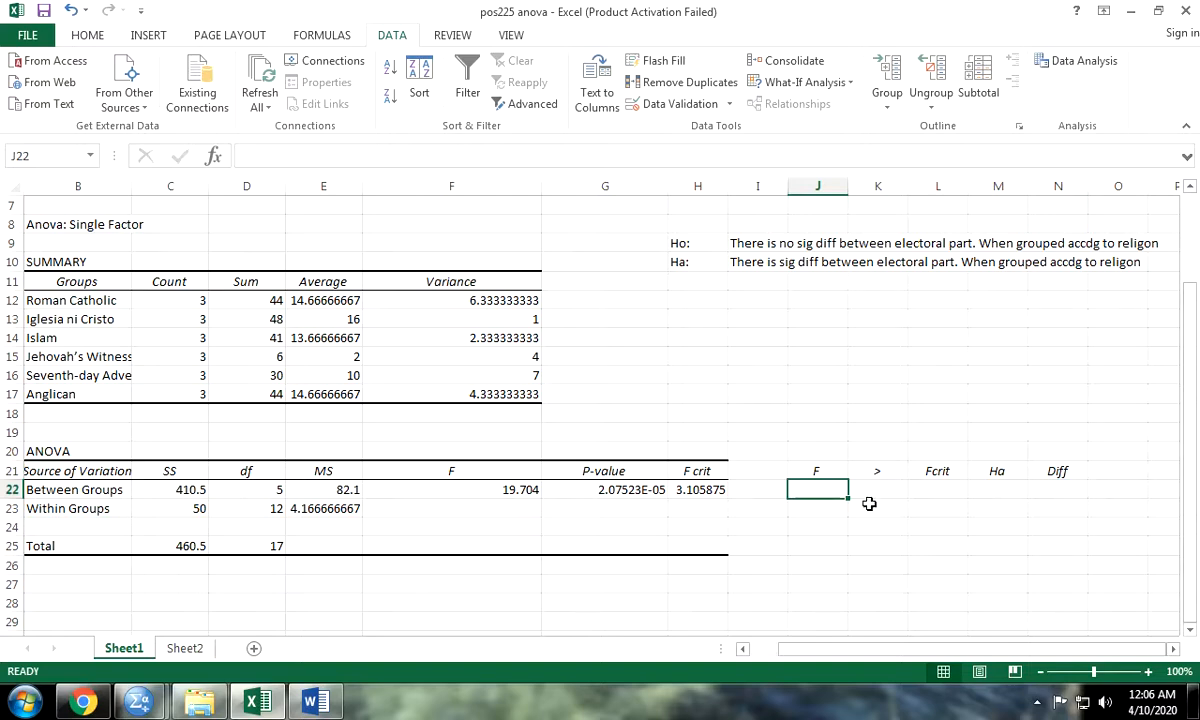
type("f")
key("Escape")
key("Tab")
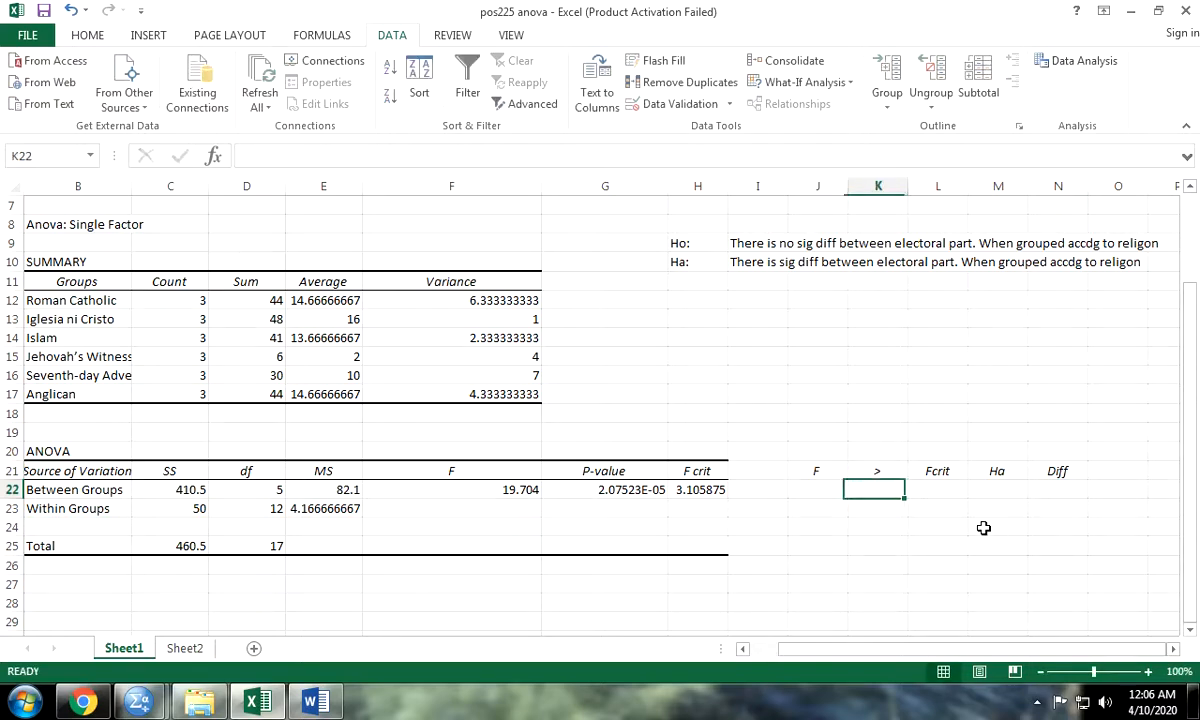
type("F")
key("Tab")
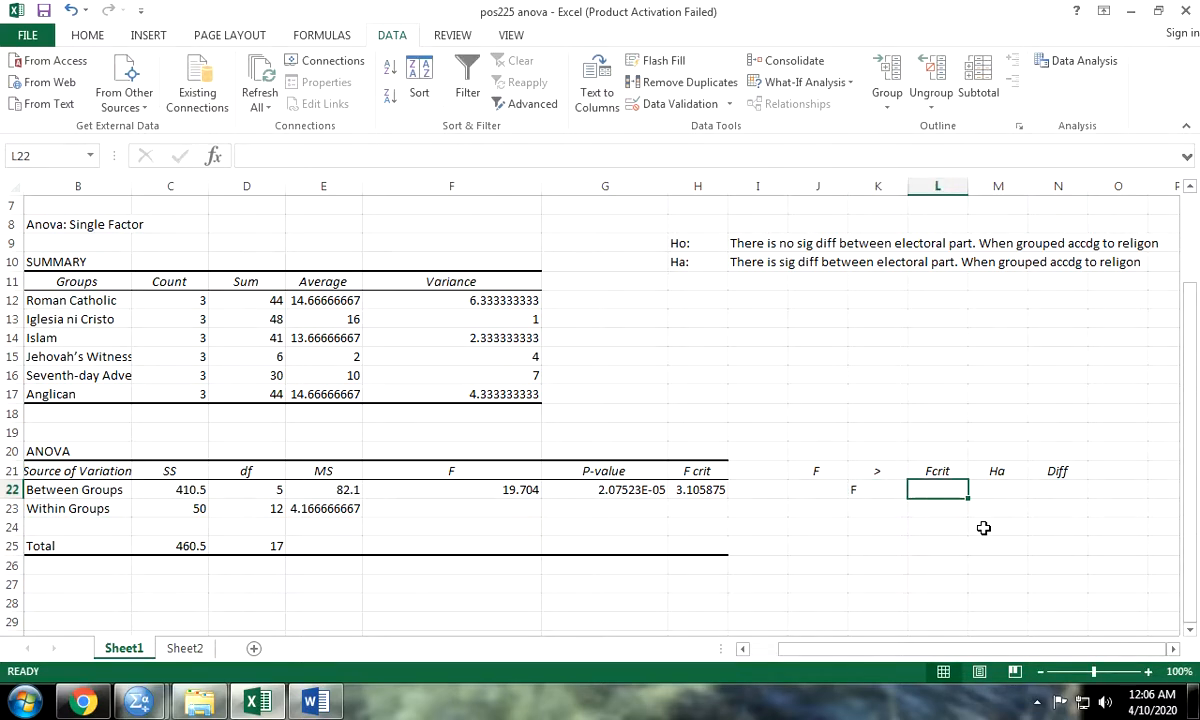
key("Left")
key("Left")
type("F")
key("Tab")
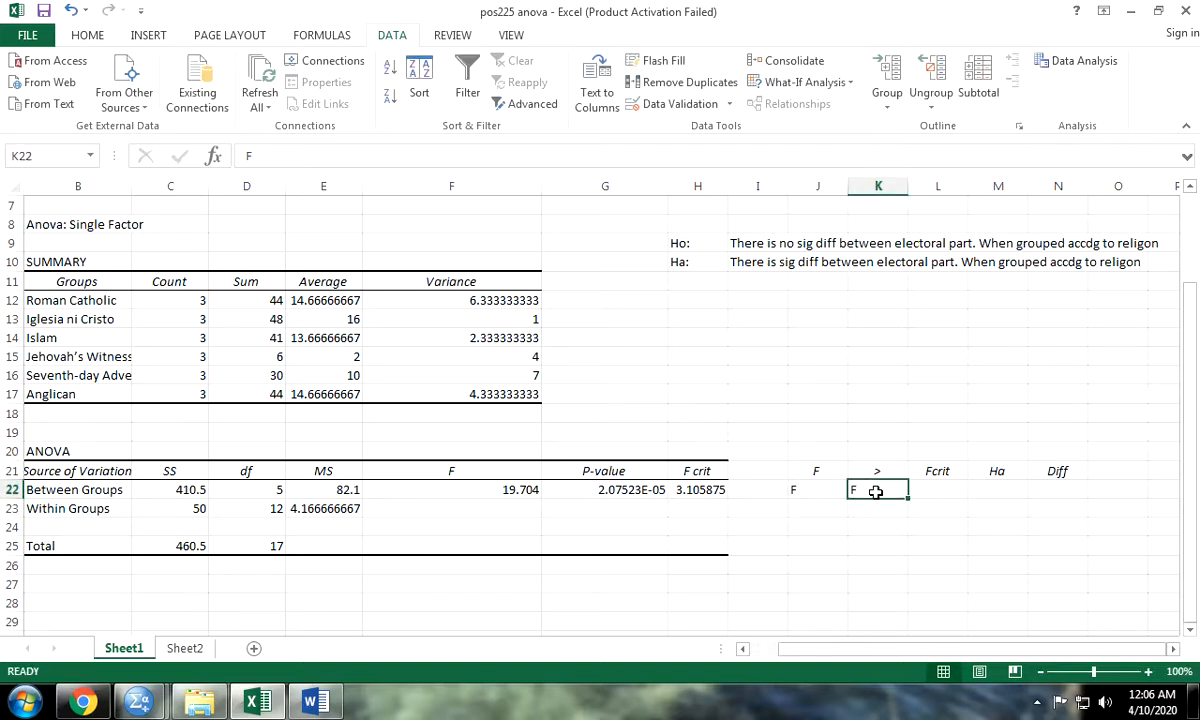
left_click(813, 471)
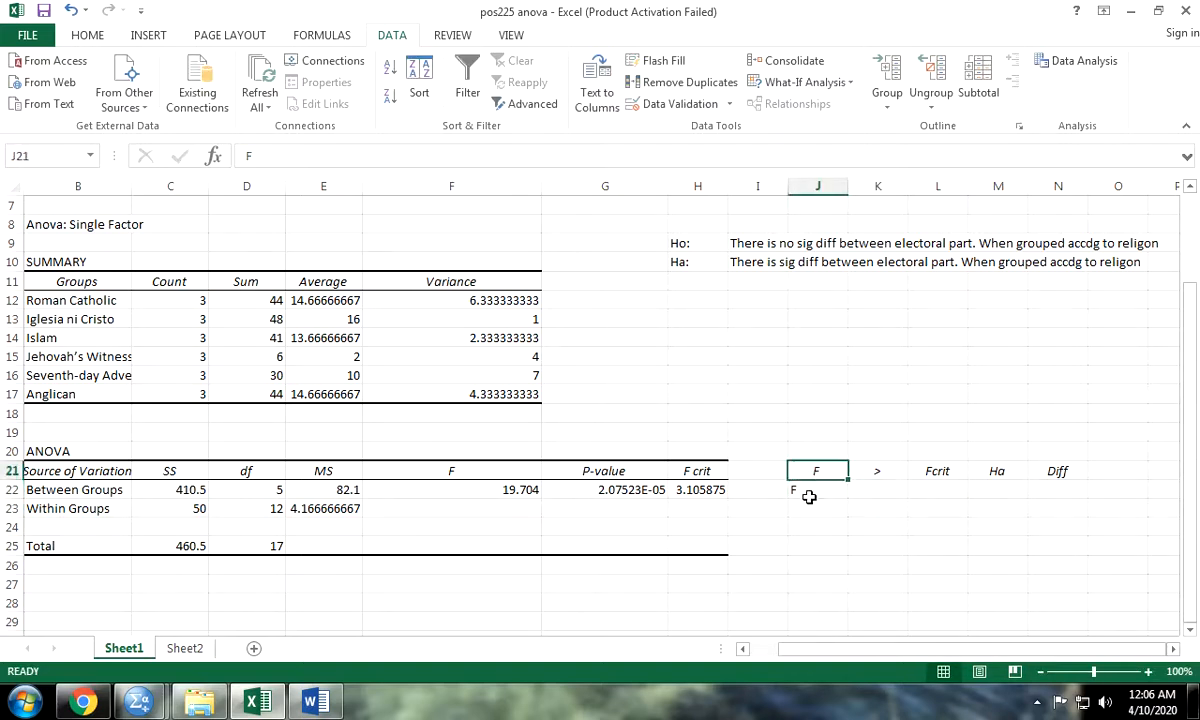
left_click(809, 495)
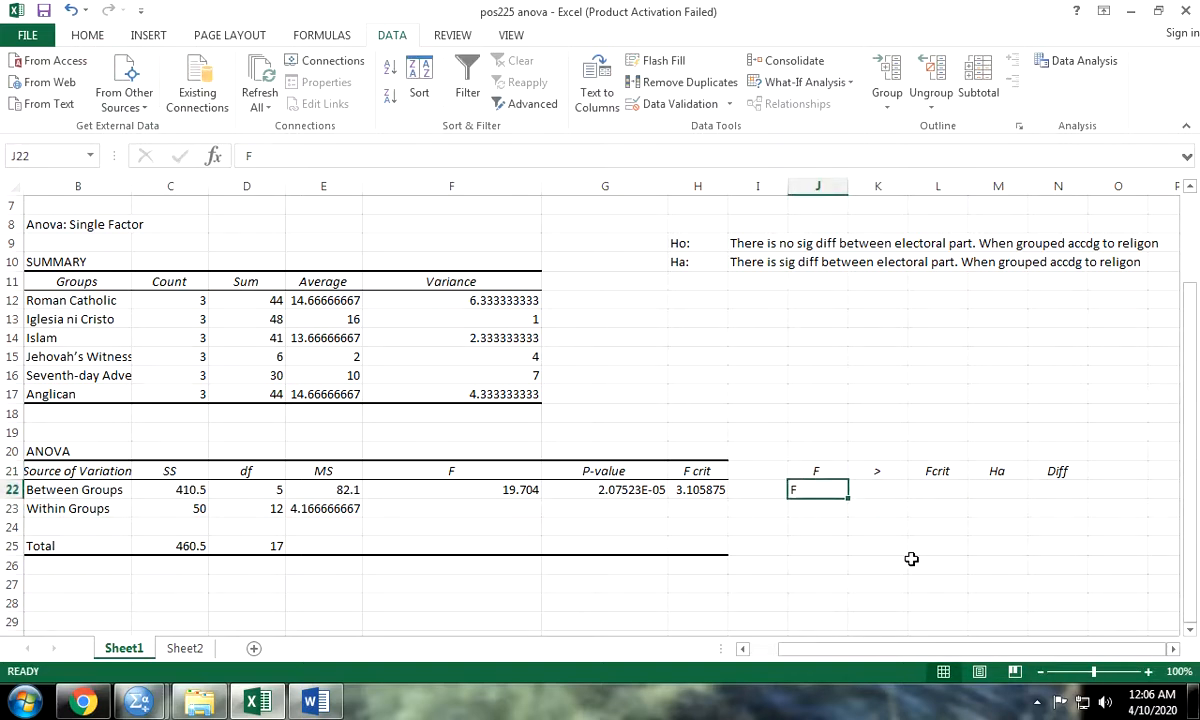
- Continue the second rule in row 22 with < in K22, Fcrit in L22 and Ho in M22
left_click(887, 497)
type("<")
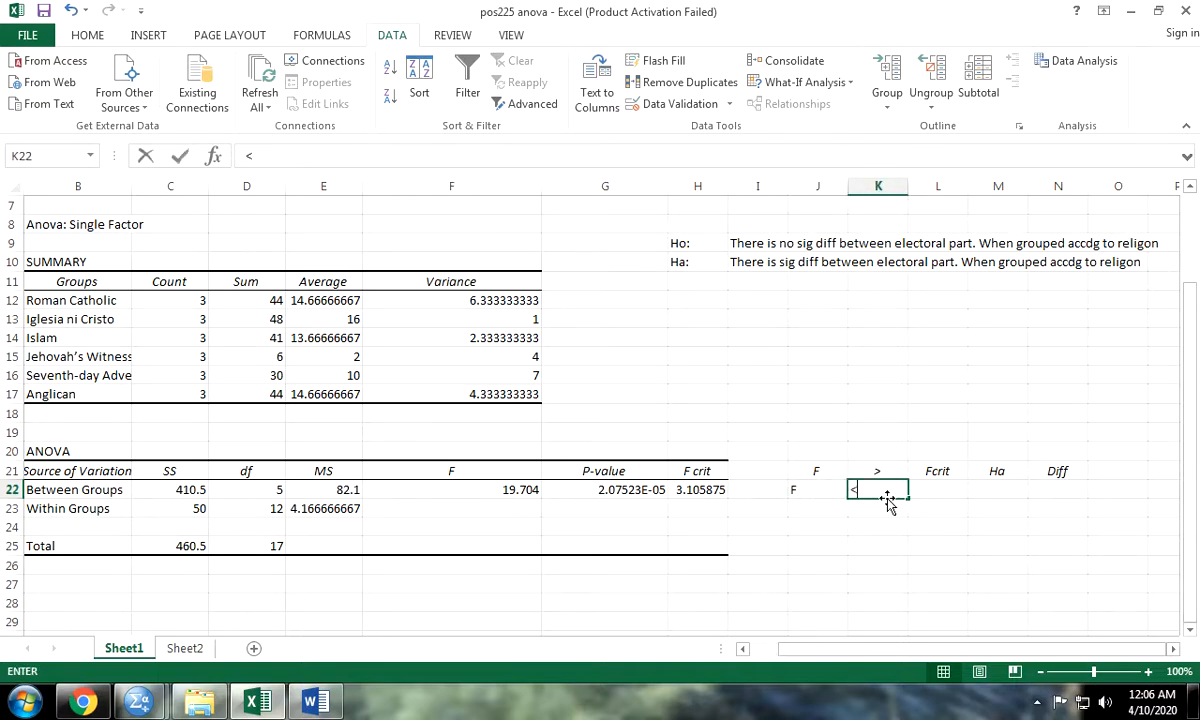
left_click(933, 492)
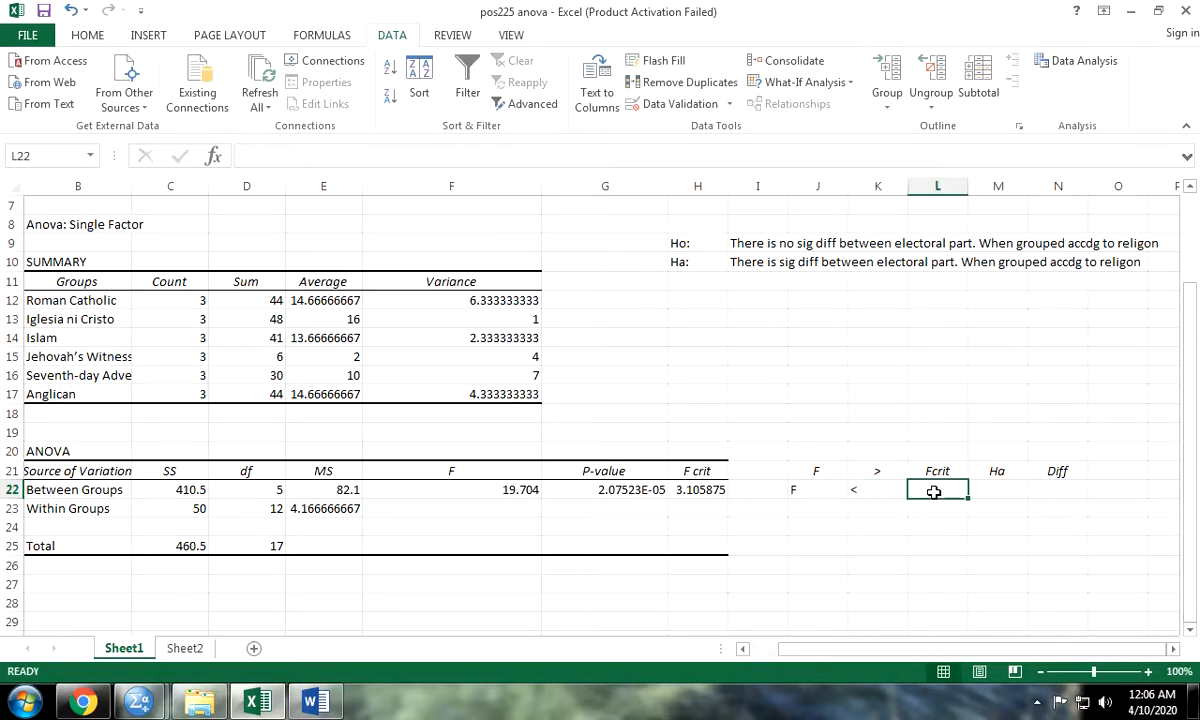
type("Fcrit")
key("Tab")
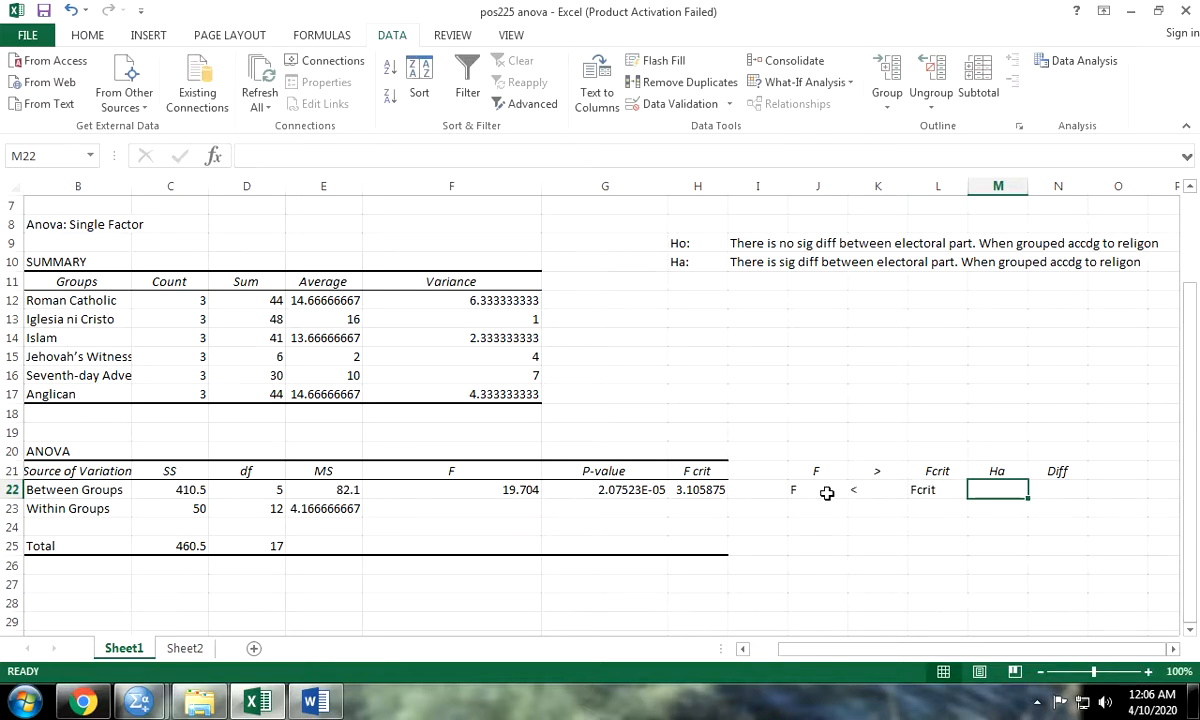
type("Ho")
key("Tab")
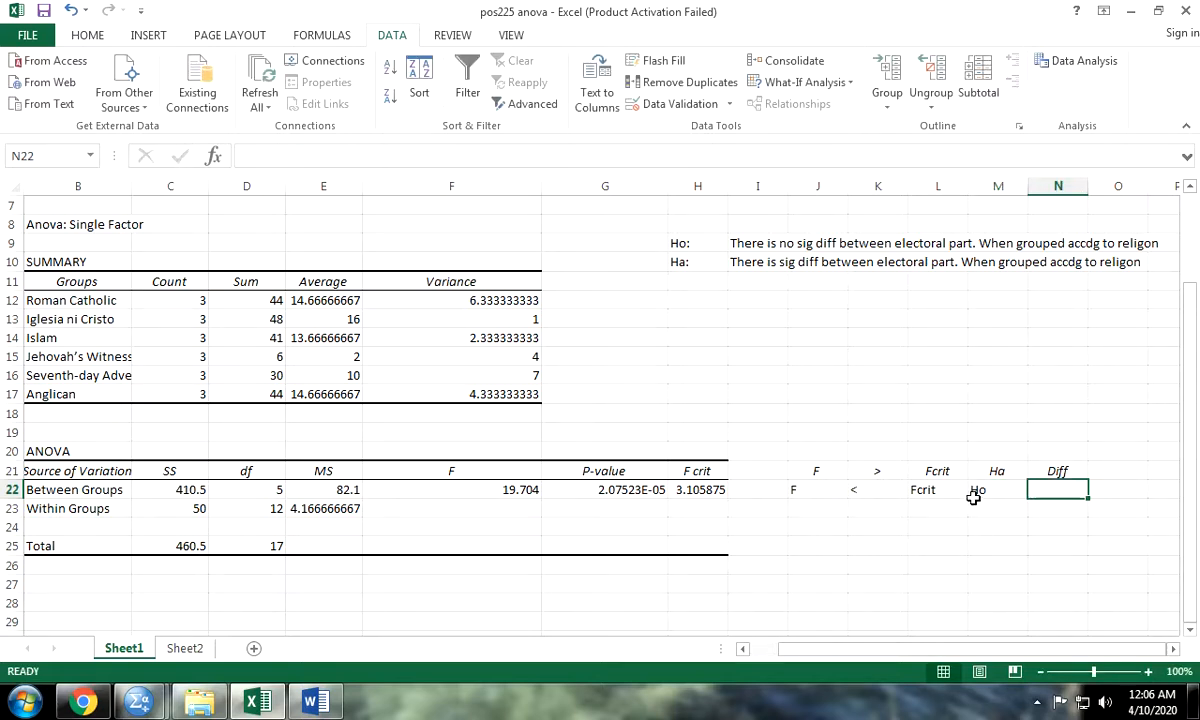
- Finish the F < Fcrit rule with No diff in N22 and enter the label F in E27 below the ANOVA table
type("No diff")
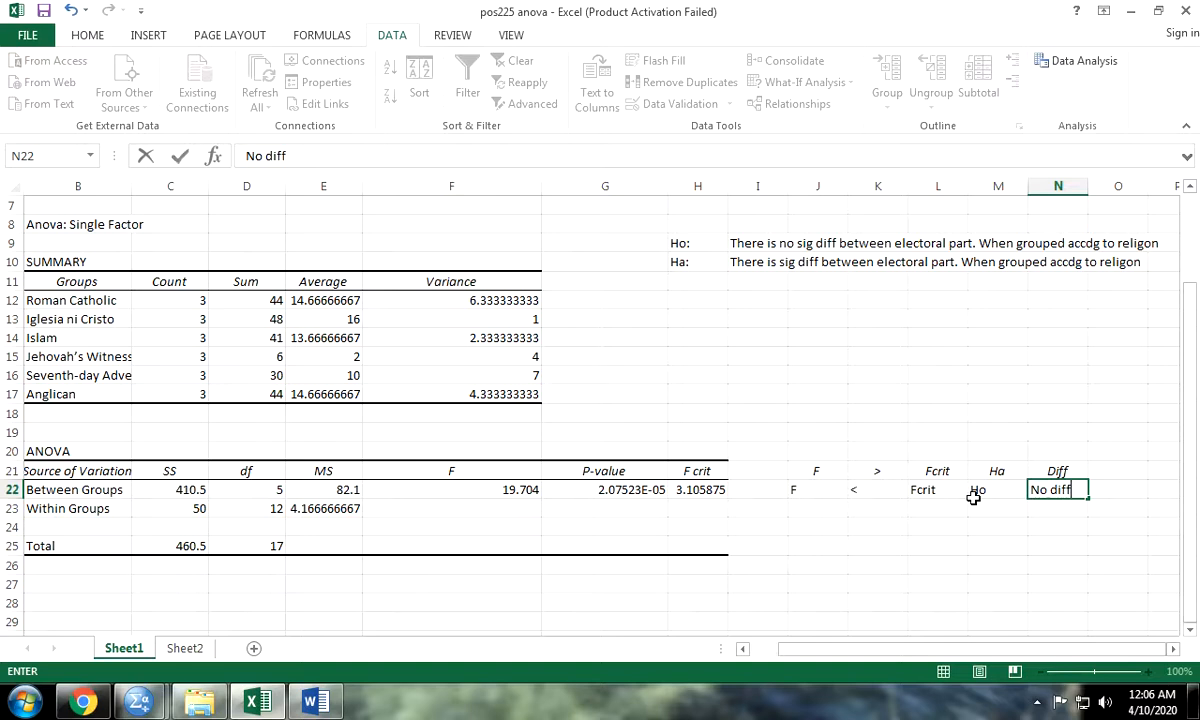
key("Tab")
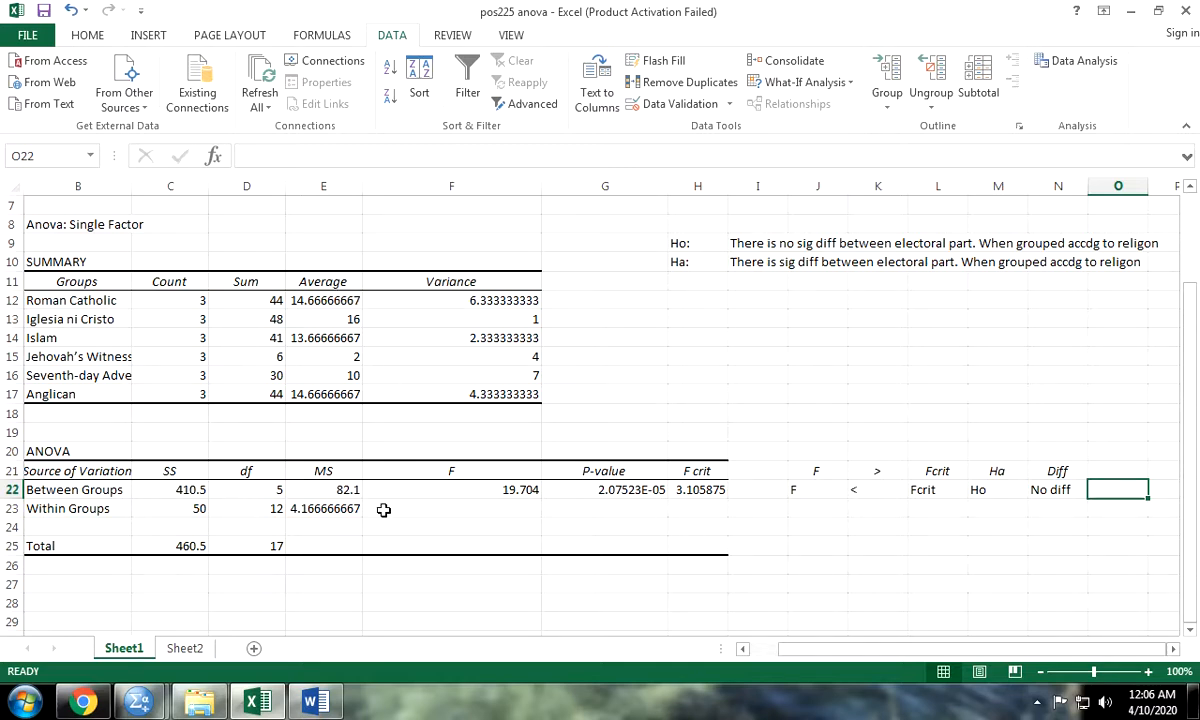
scroll(384, 510, "down", 1)
left_click(337, 527)
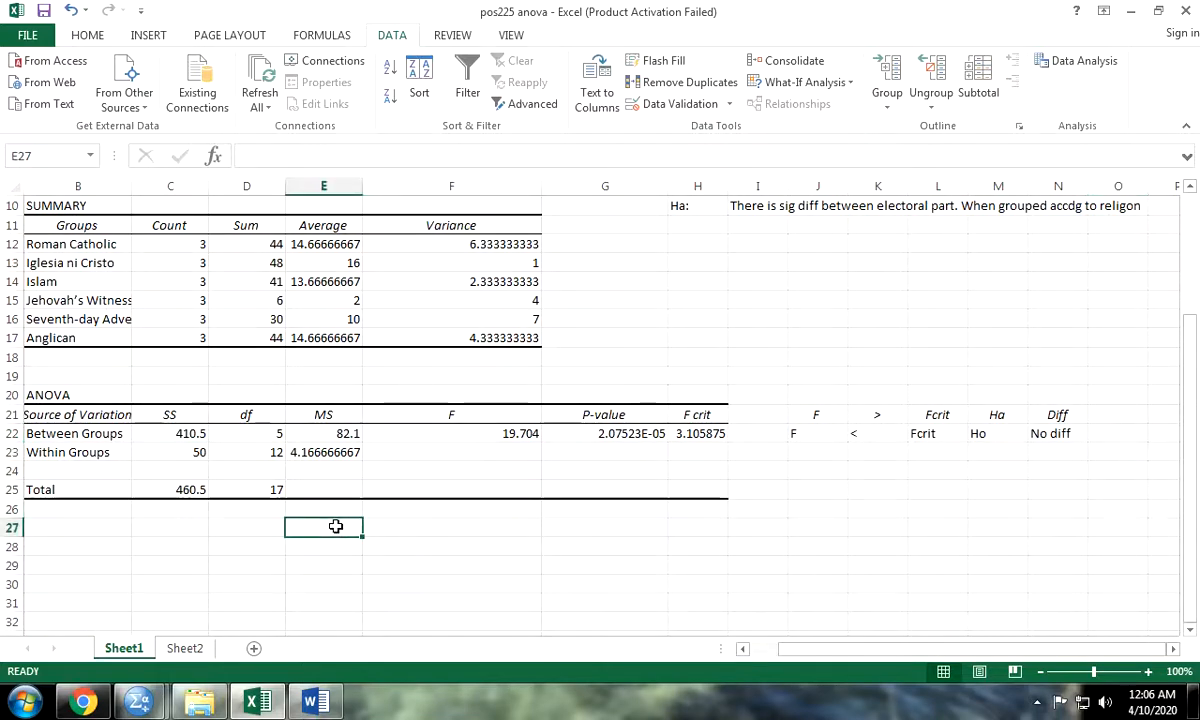
type("F")
key("Tab")
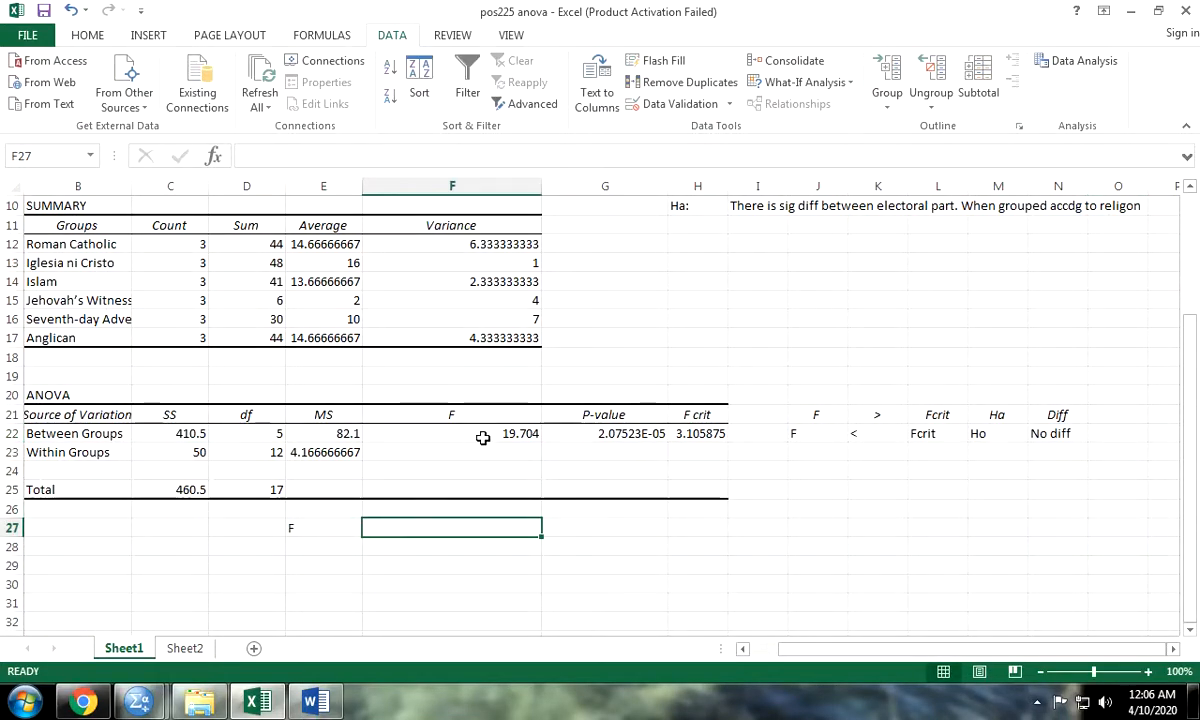
- Write the actual comparison in row 23 with 19.70 in J23, > in K23 and 3.10 in L23
left_click(830, 460)
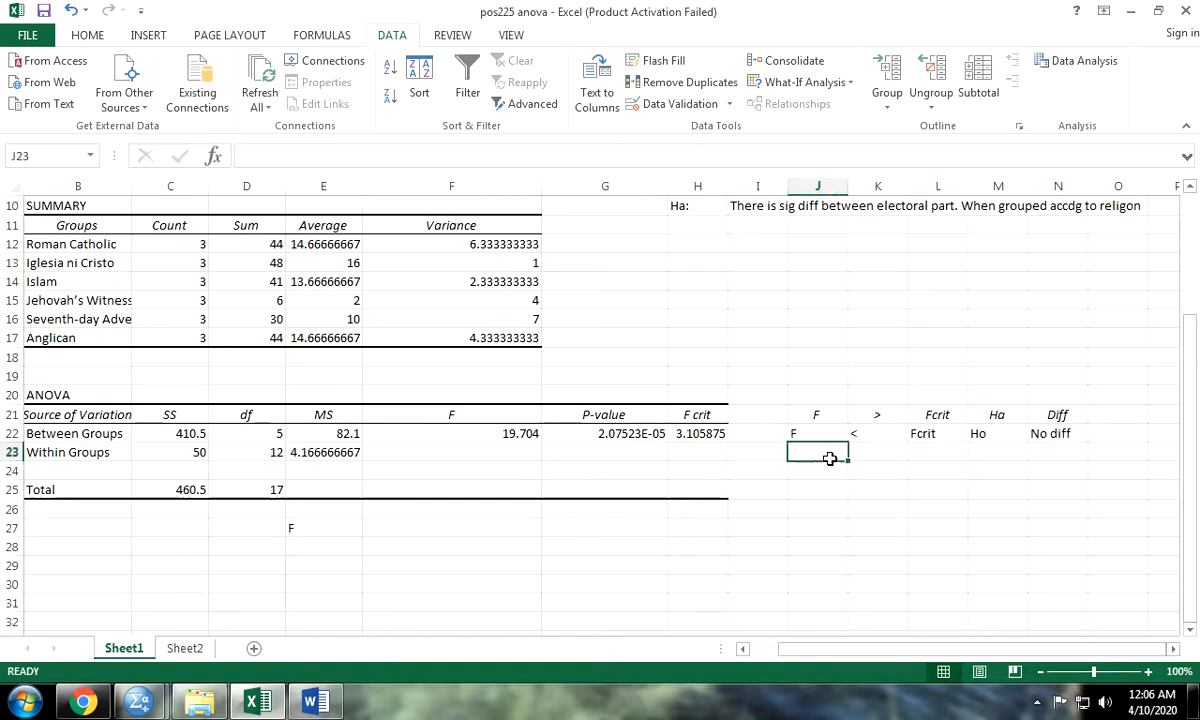
type("19")
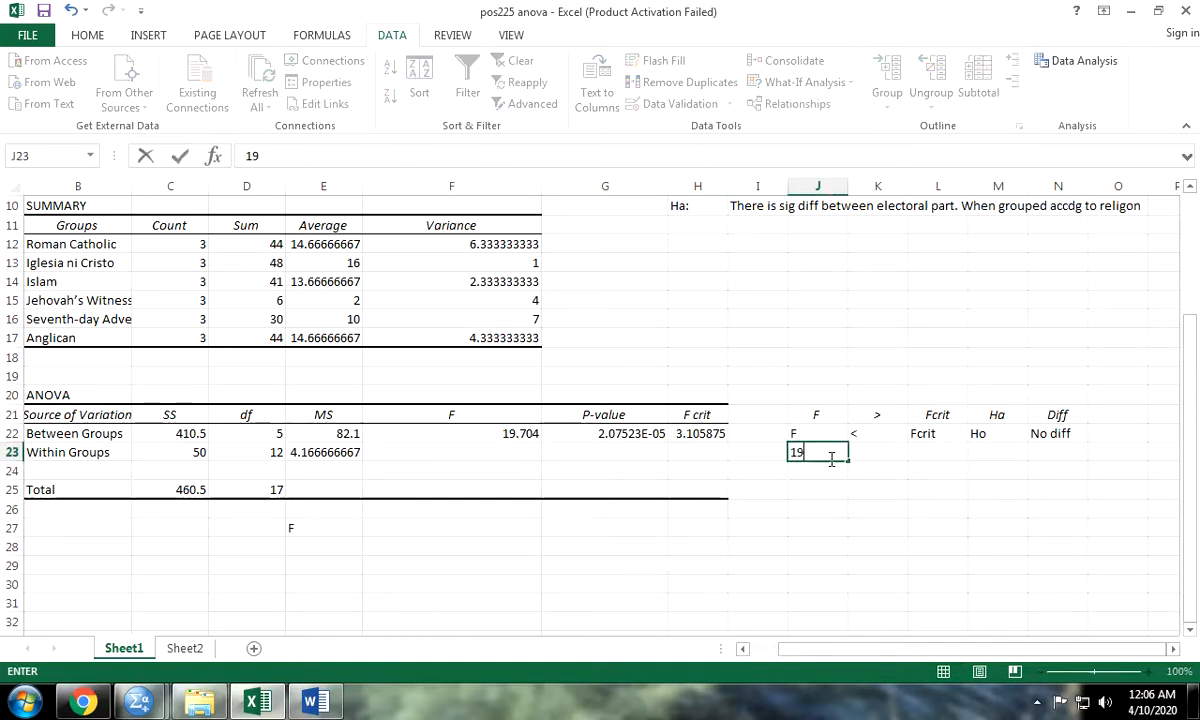
type(".70")
key("Tab")
key("Tab")
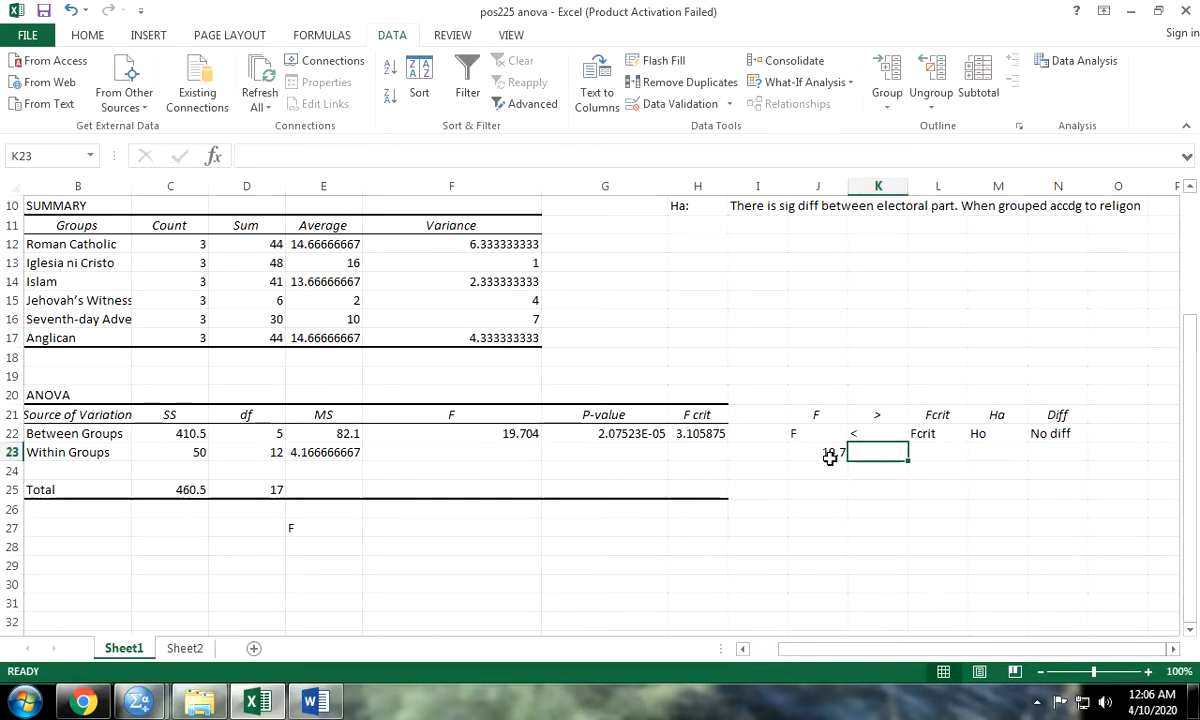
type("3.10")
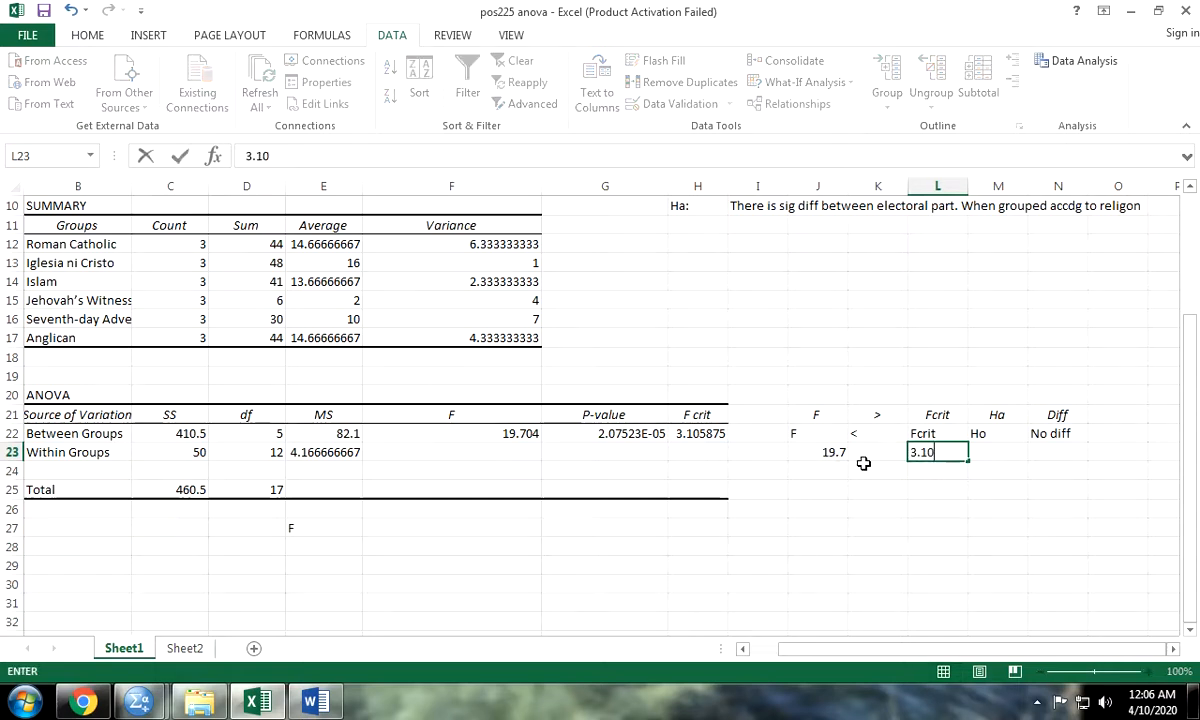
key("Tab")
left_click(868, 456)
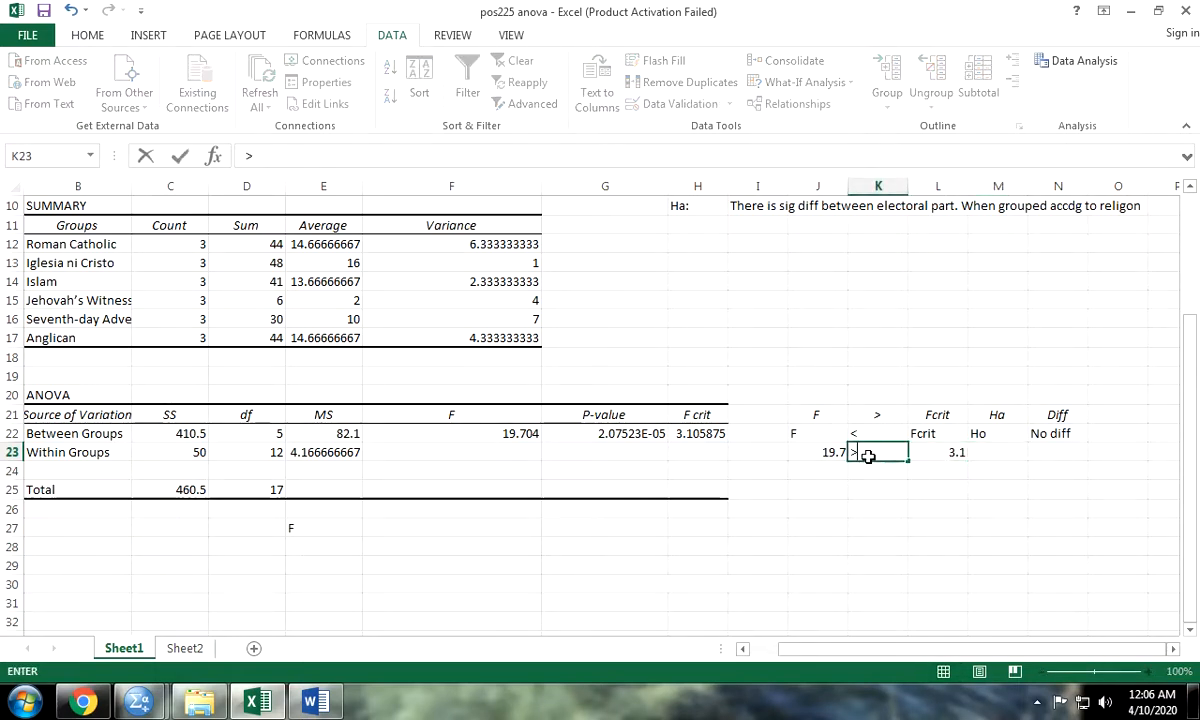
type(">")
key("Tab")
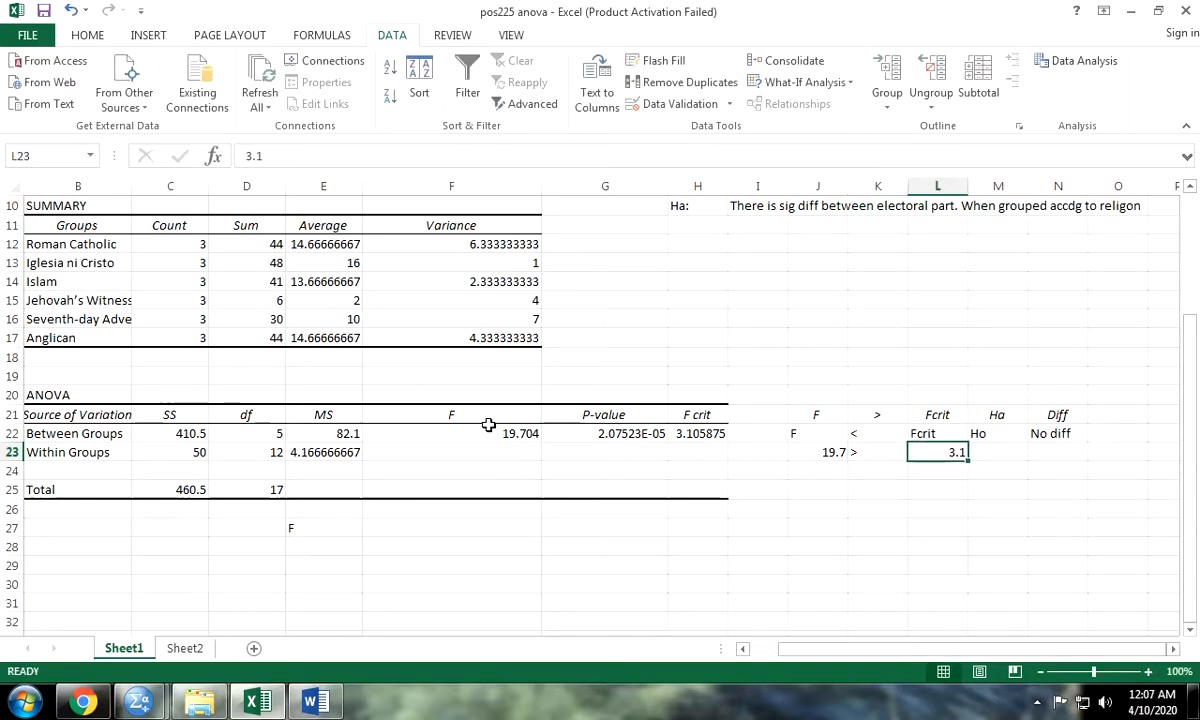
- Record the F-test conclusion in row 27 with Ha in F27 and Diff in G27
left_click(403, 533)
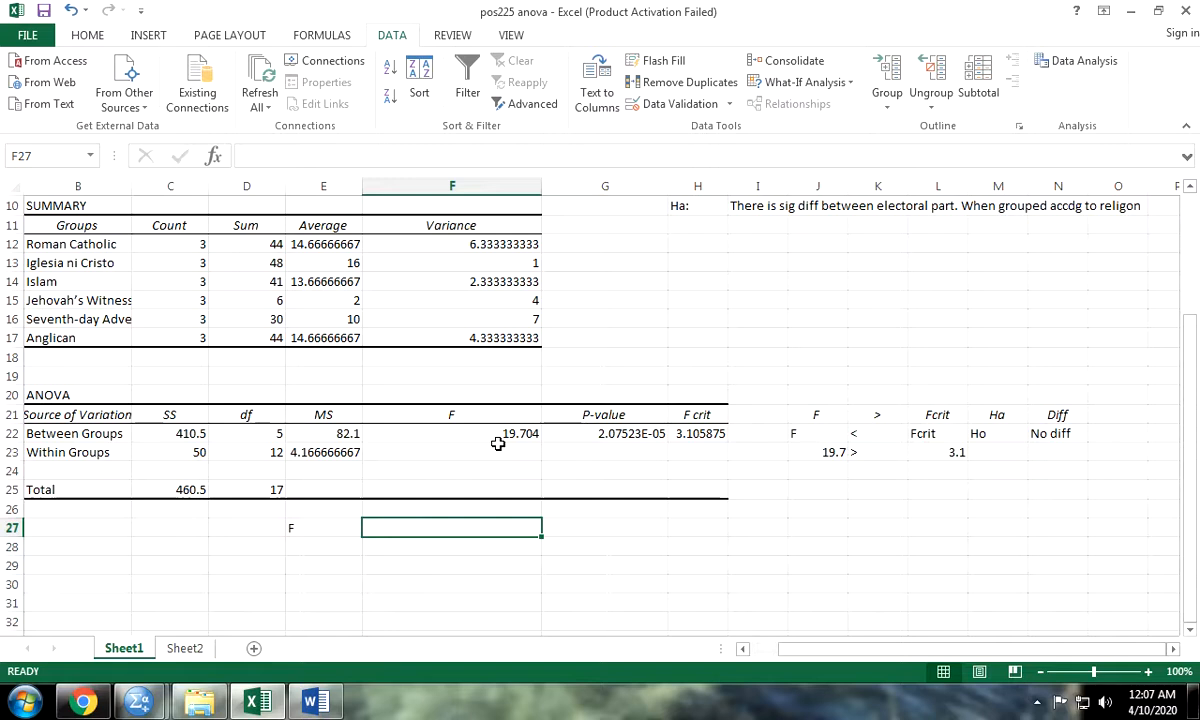
type("Ha")
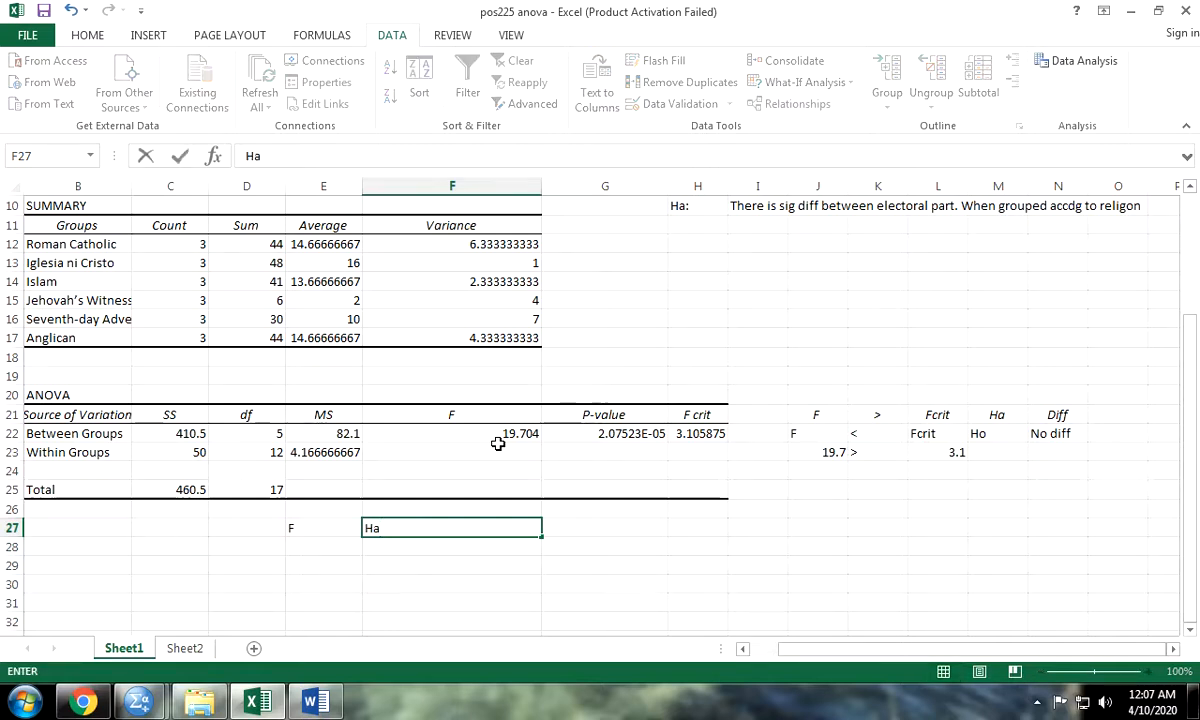
key("Tab")
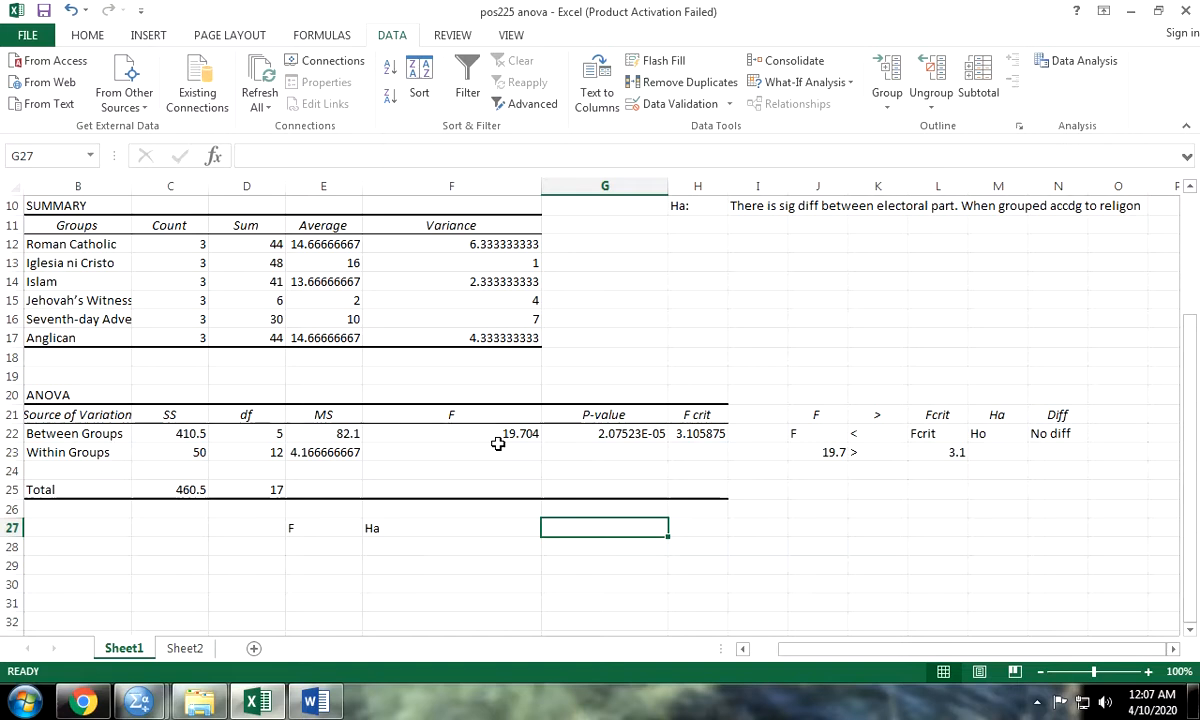
type("Diff")
key("Tab")
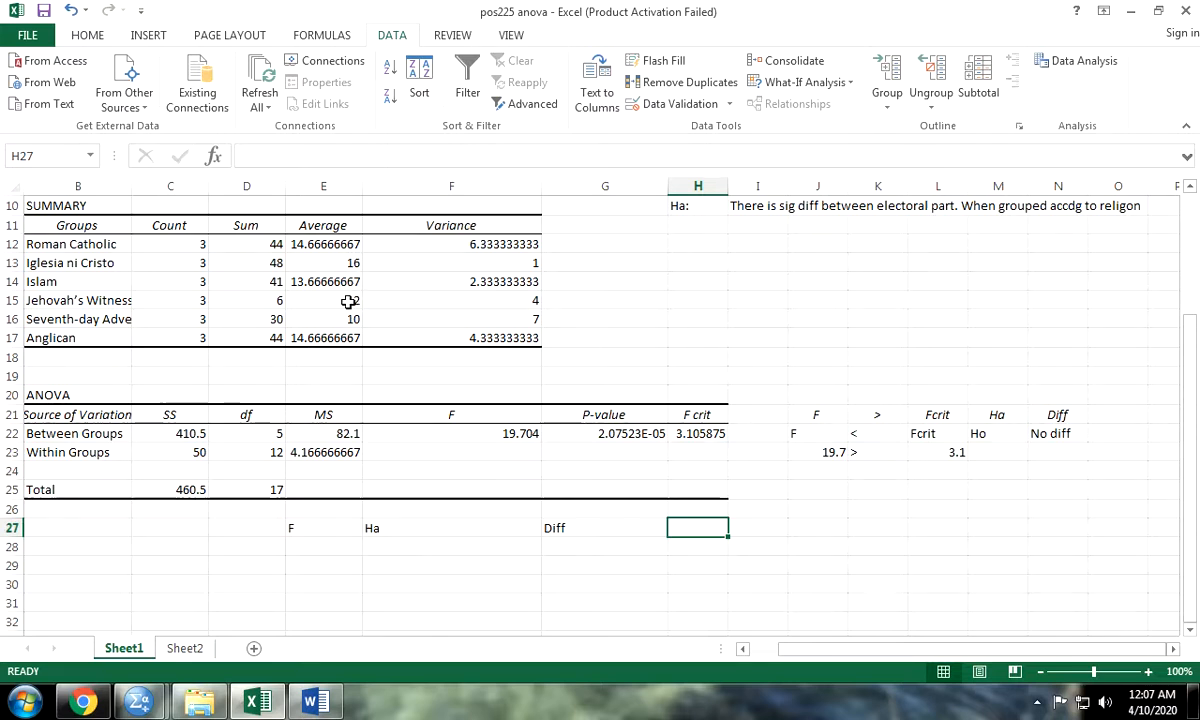
- Start a p-value decision rule in row 25 with P in J25, > in K25 and 0.05 in L25
left_click(815, 488)
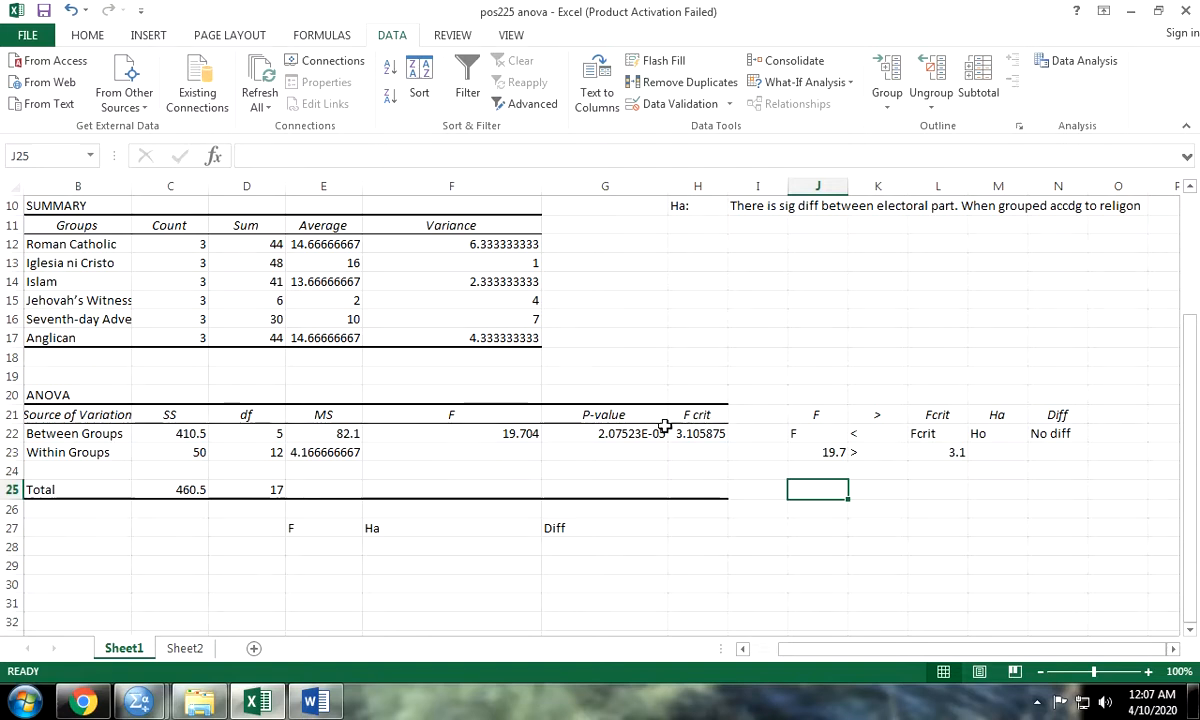
left_click(287, 533)
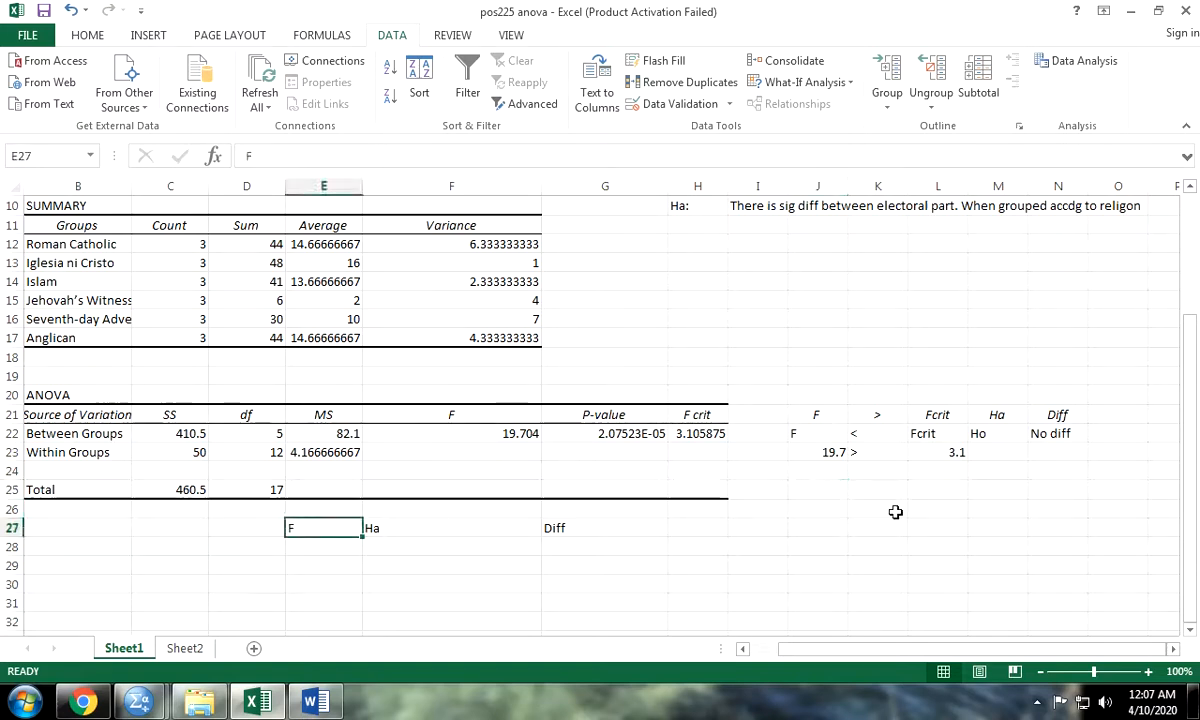
left_click(809, 495)
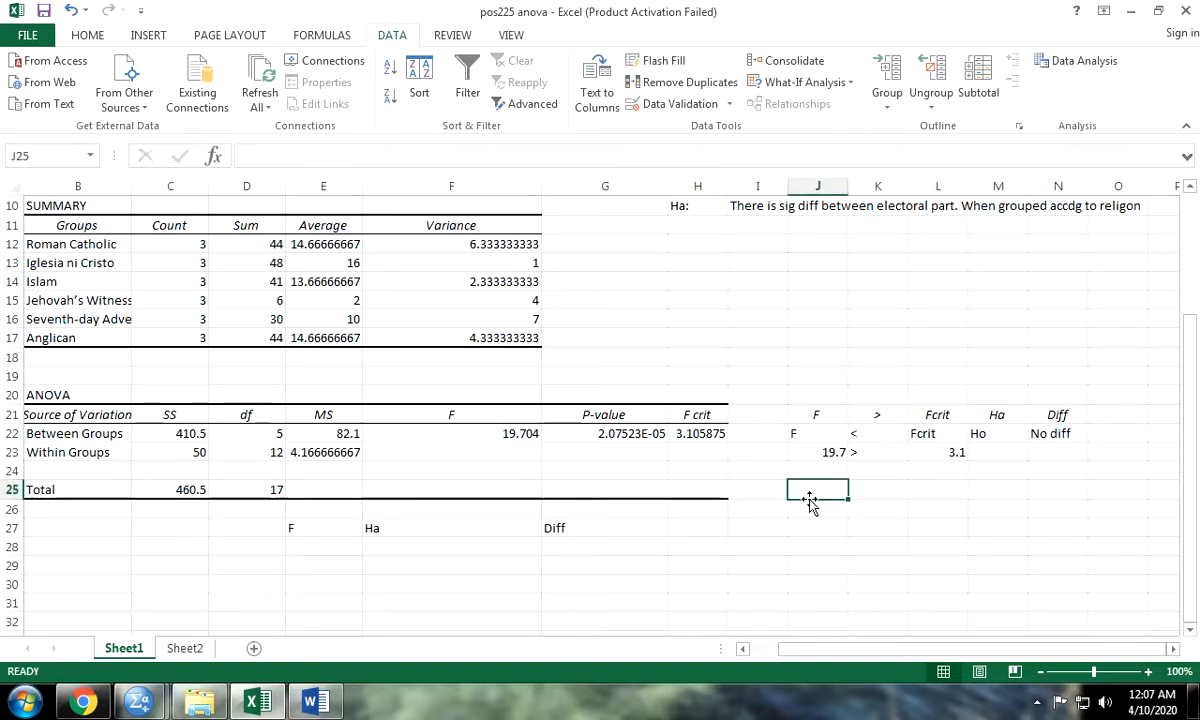
type("P")
key("Tab")
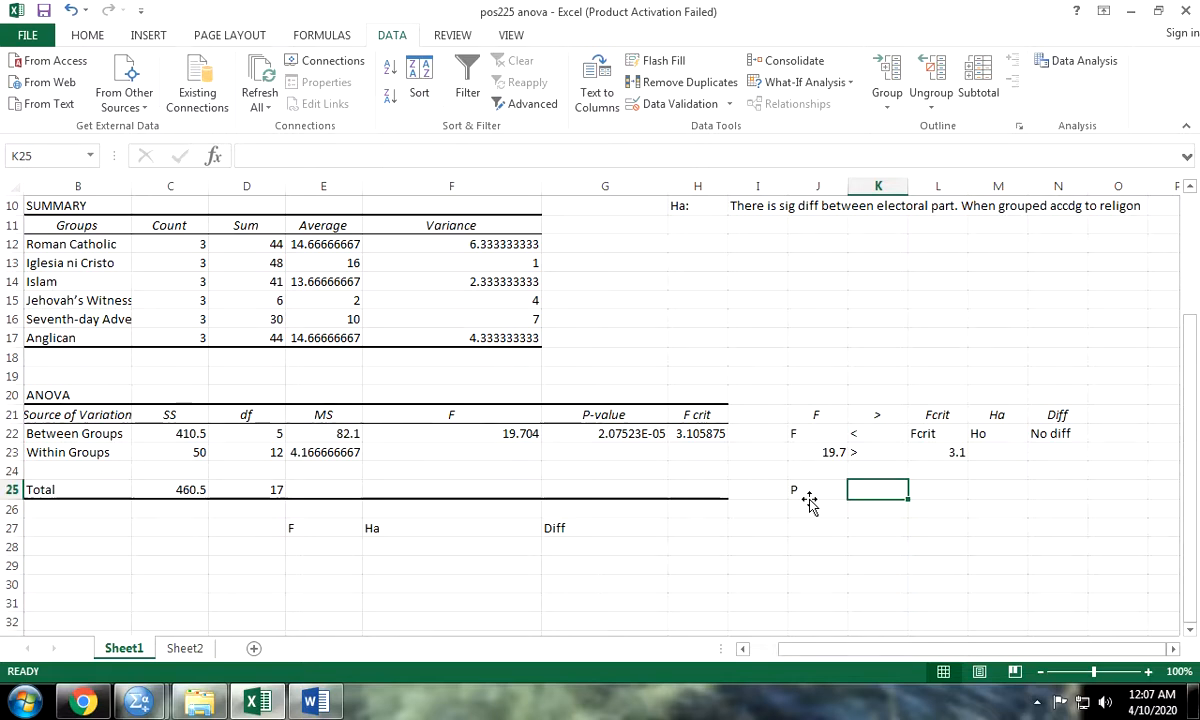
key("Tab")
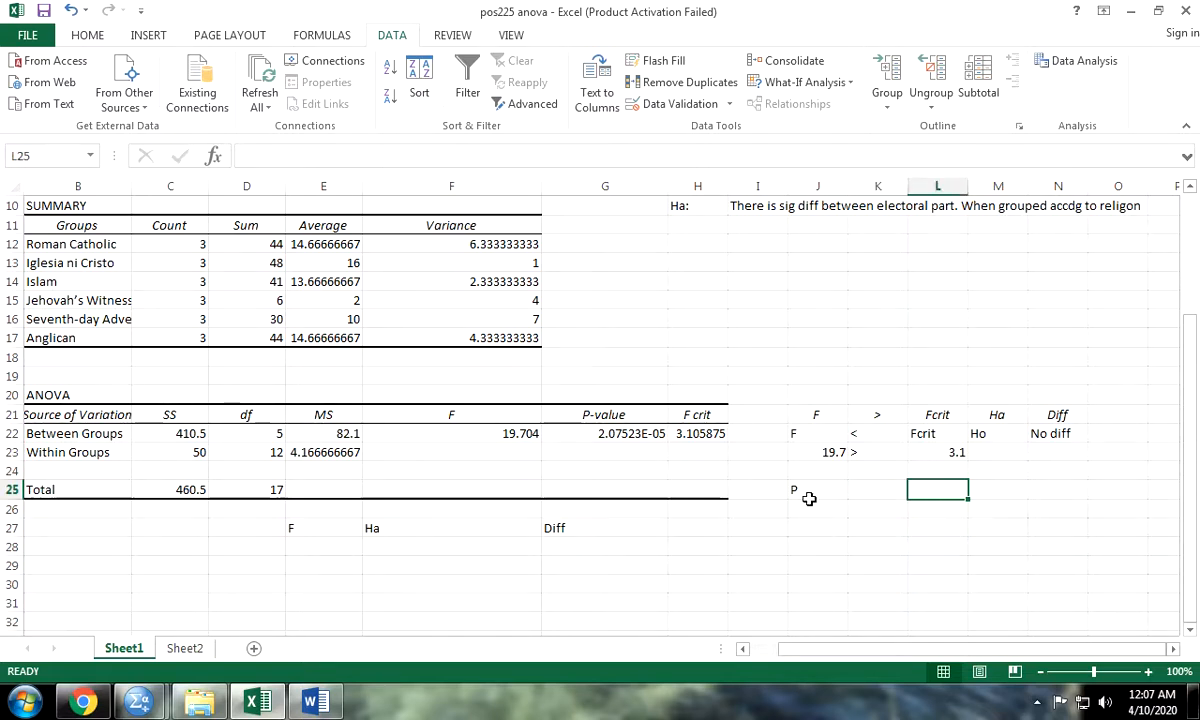
type("0.05")
key("Tab")
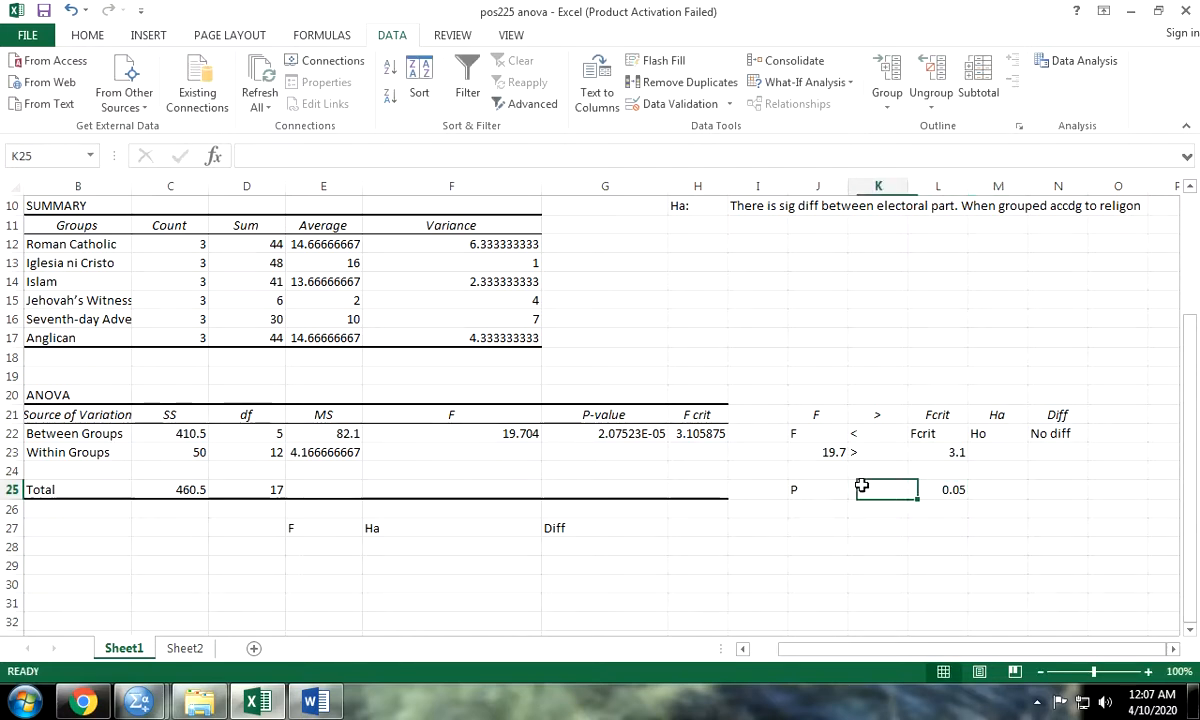
left_click(862, 487)
type(">")
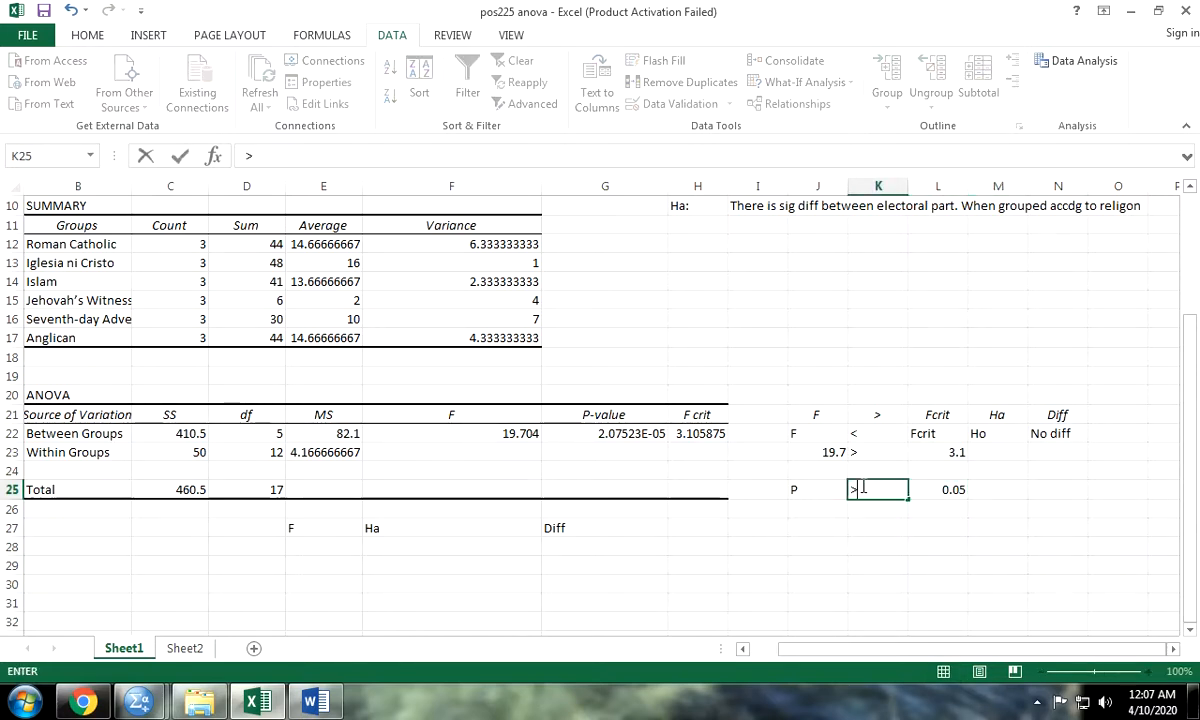
key("Tab")
key("Tab")
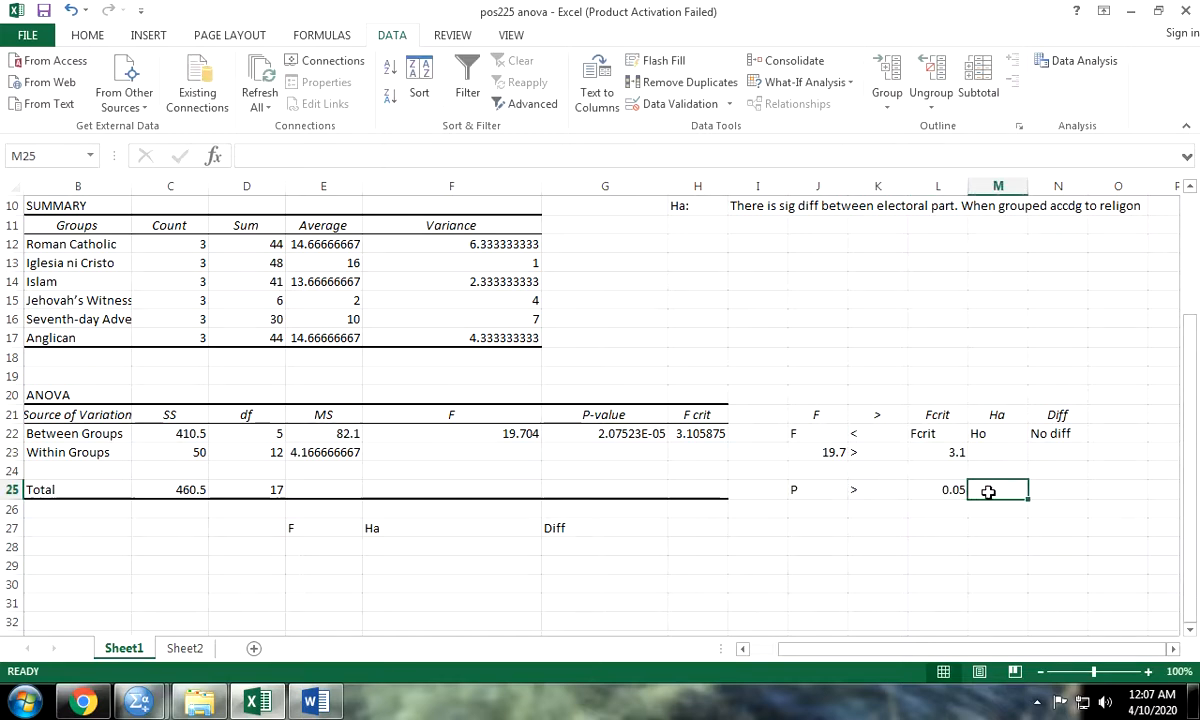
- Complete the P > 0.05 rule with Ho in M25 and no diff in N25
type("Ho")
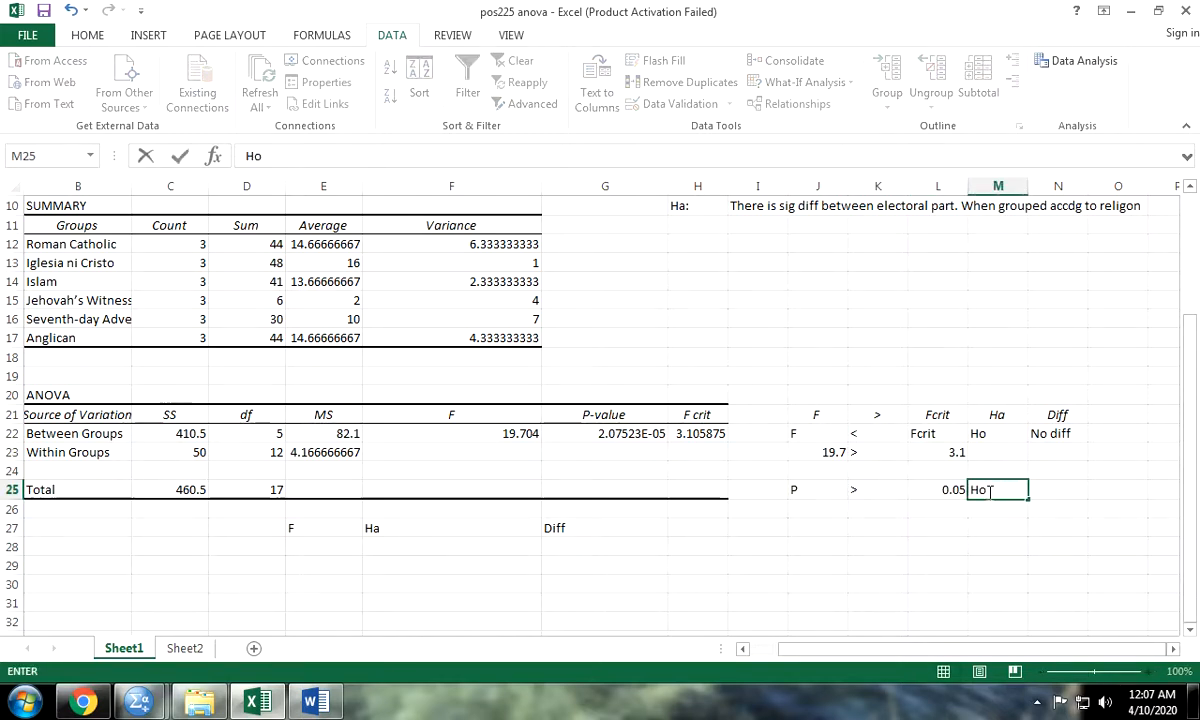
key("Tab")
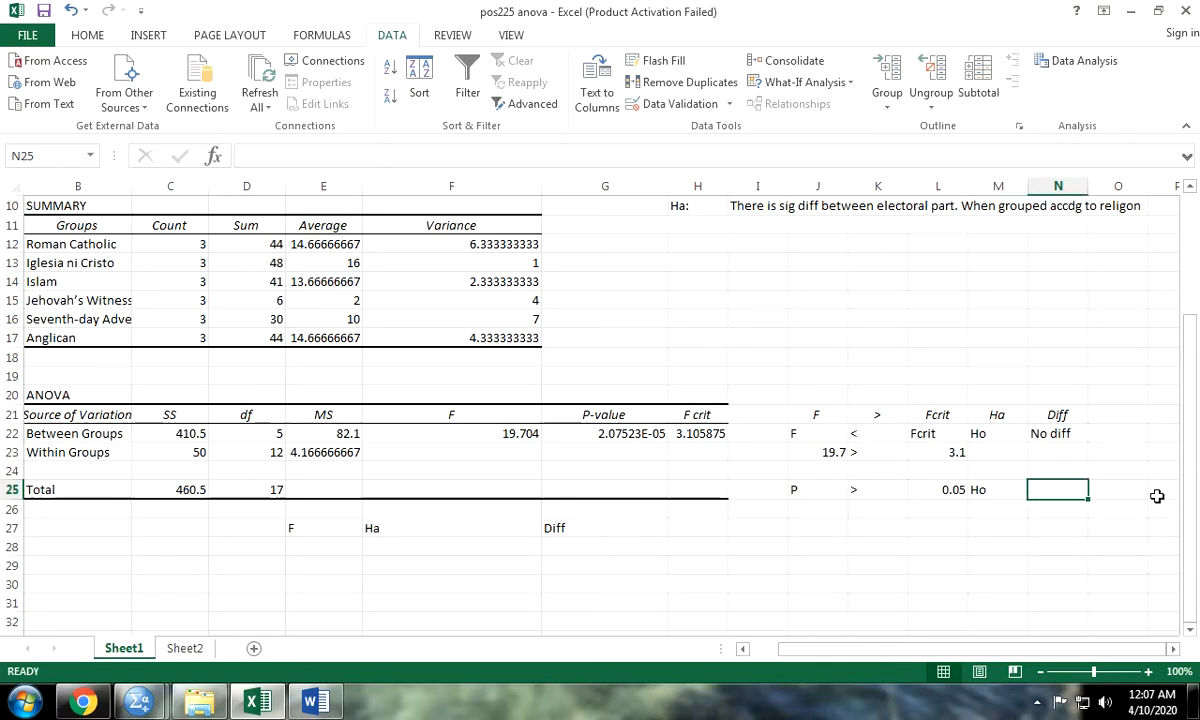
type("no diff")
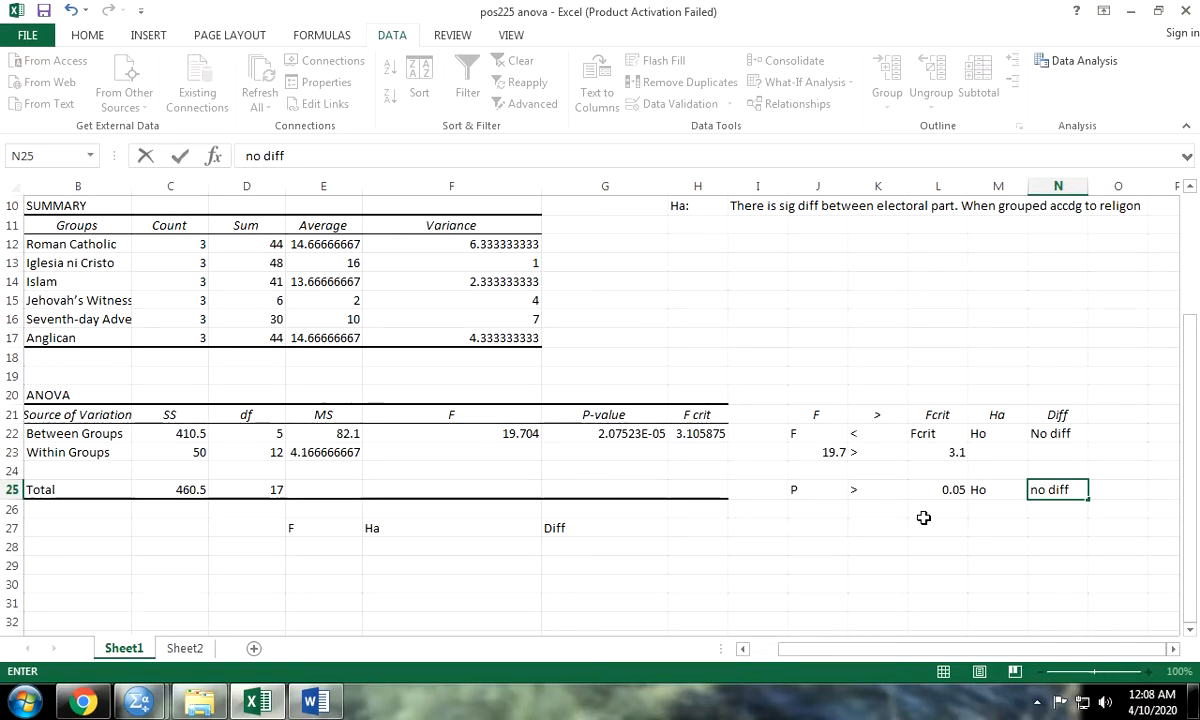
- Write the second p-value rule in row 26 with p in J26, < in K26, 0.05 in L26, Ha in M26 and diff in N26
left_click(807, 510)
type("p")
key("Tab")
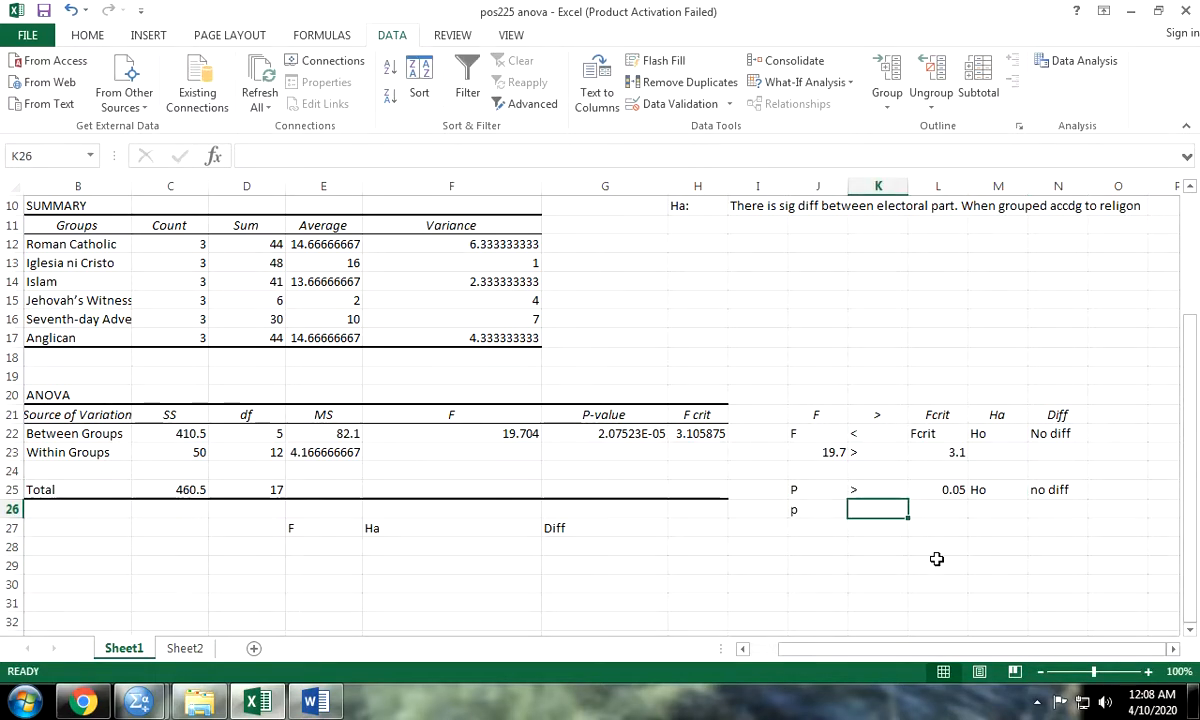
type("<")
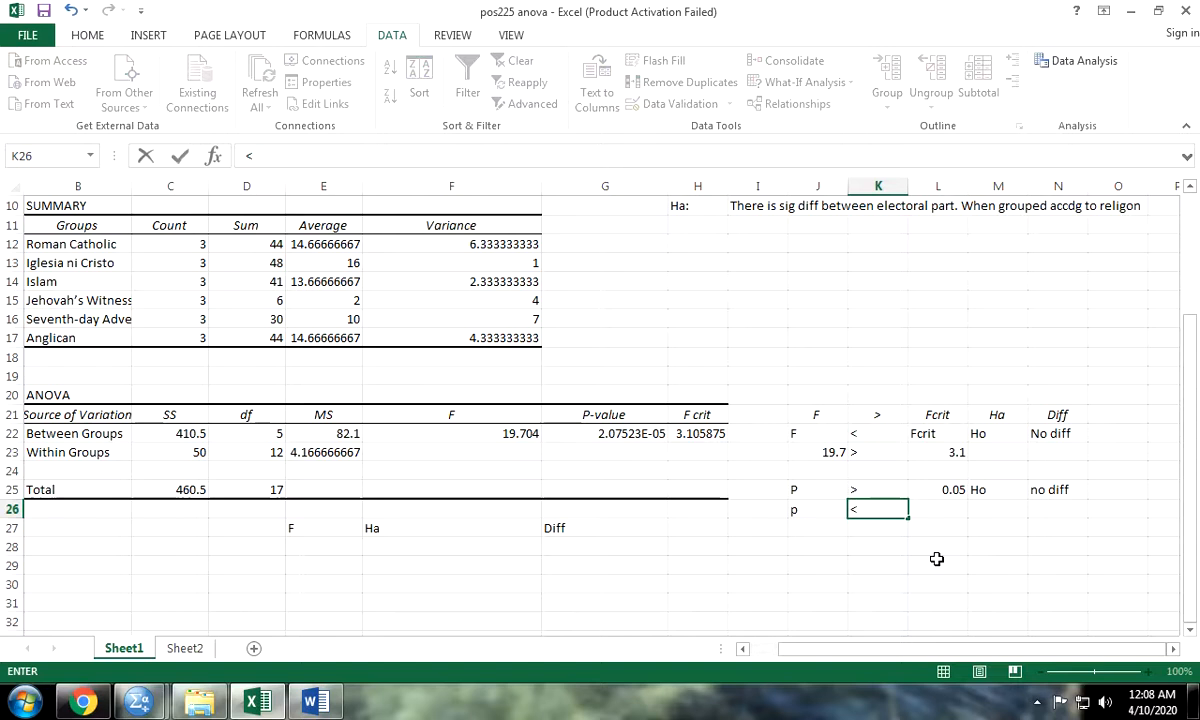
key("Tab")
type("0")
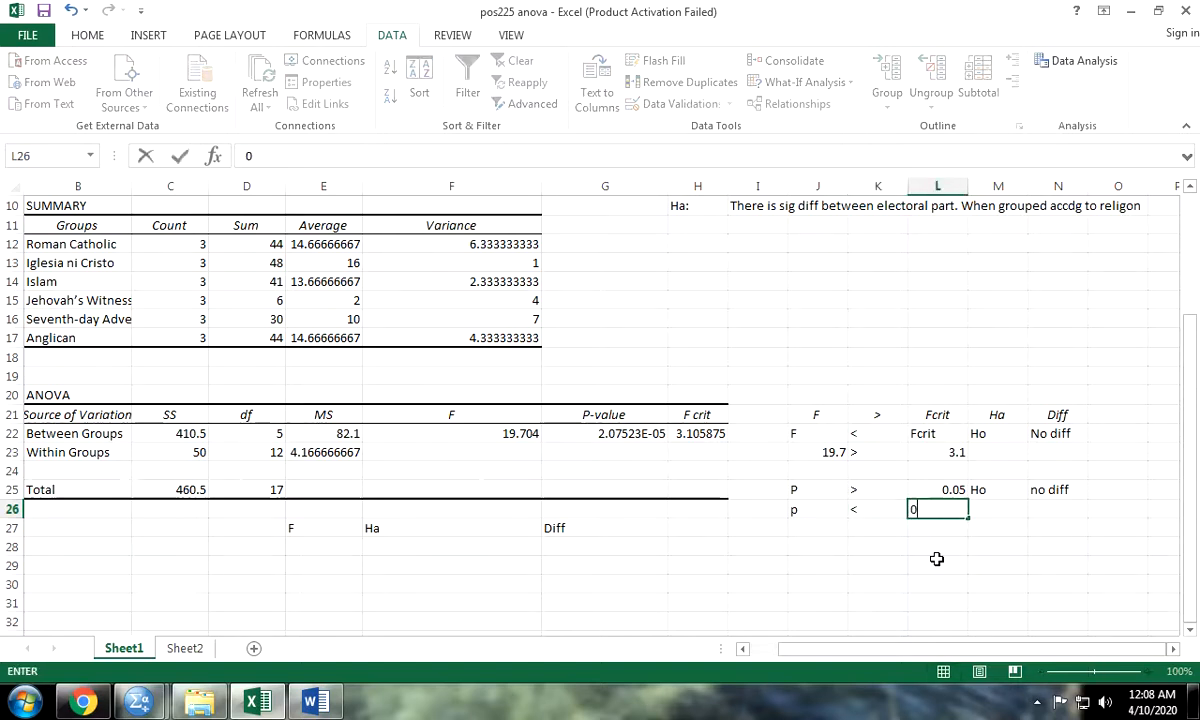
type(".05")
key("Tab")
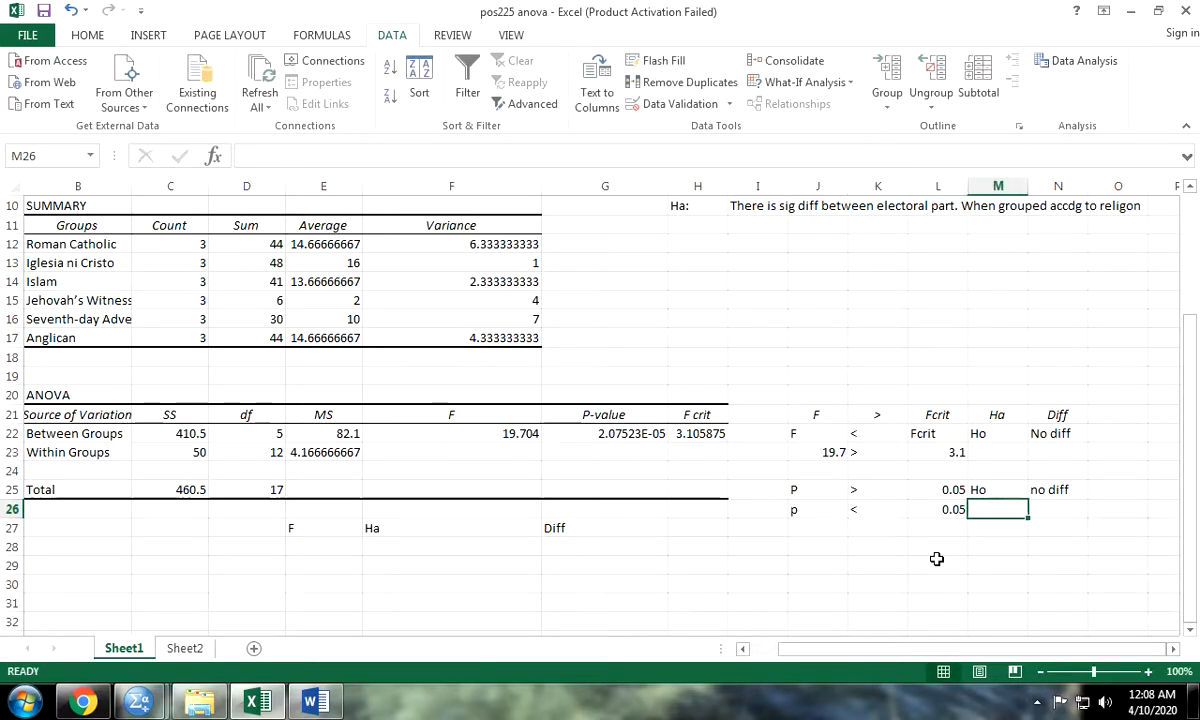
type("Ha")
key("Tab")
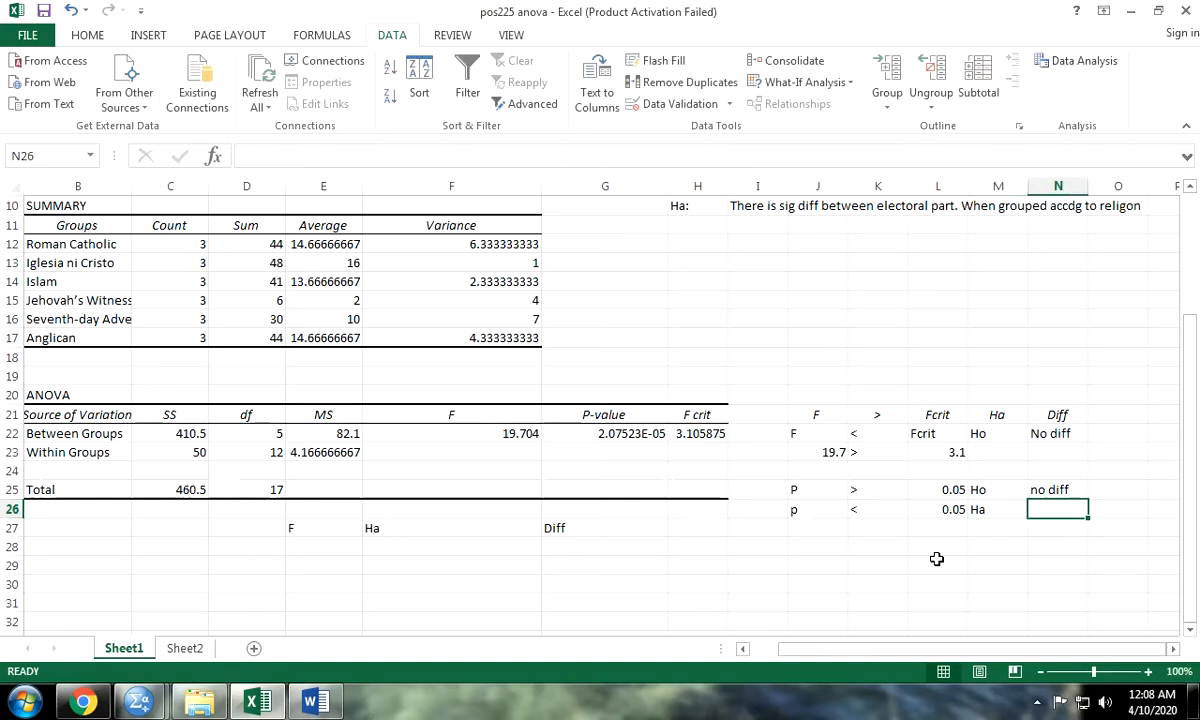
type("diff")
key("Tab")
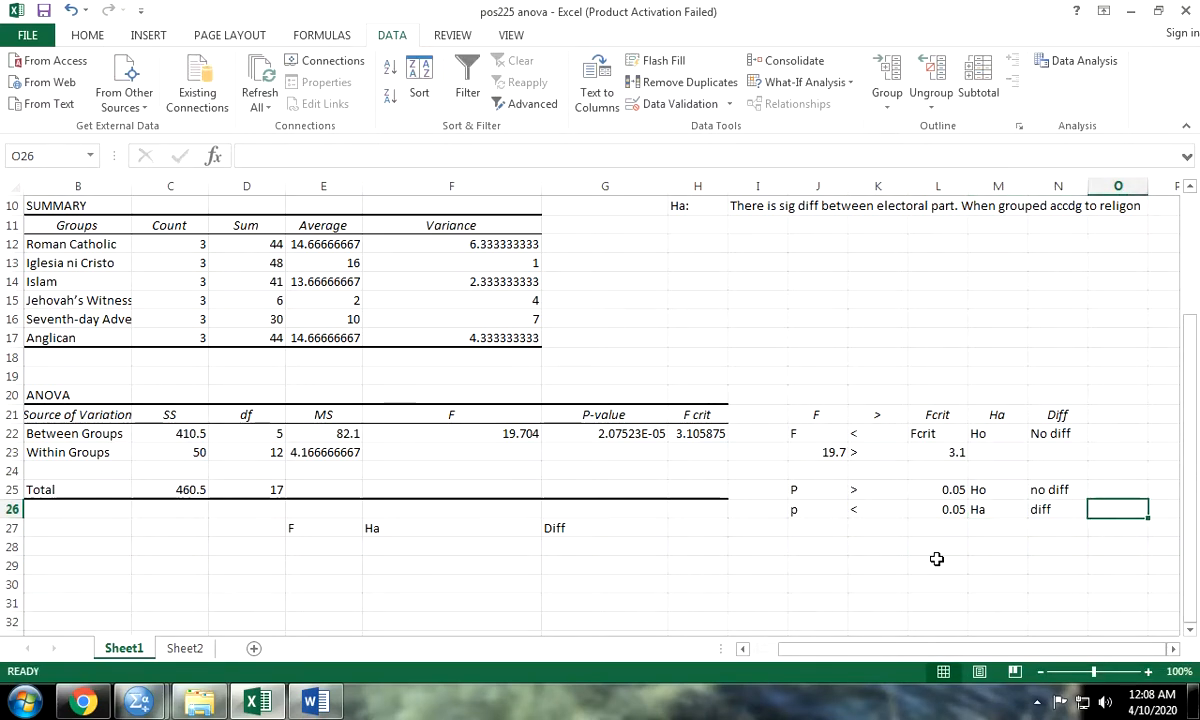
- Start the p-value conclusion in row 28 with p in E28 and, after checking the full P-value in G22, Ha in F28
left_click(329, 546)
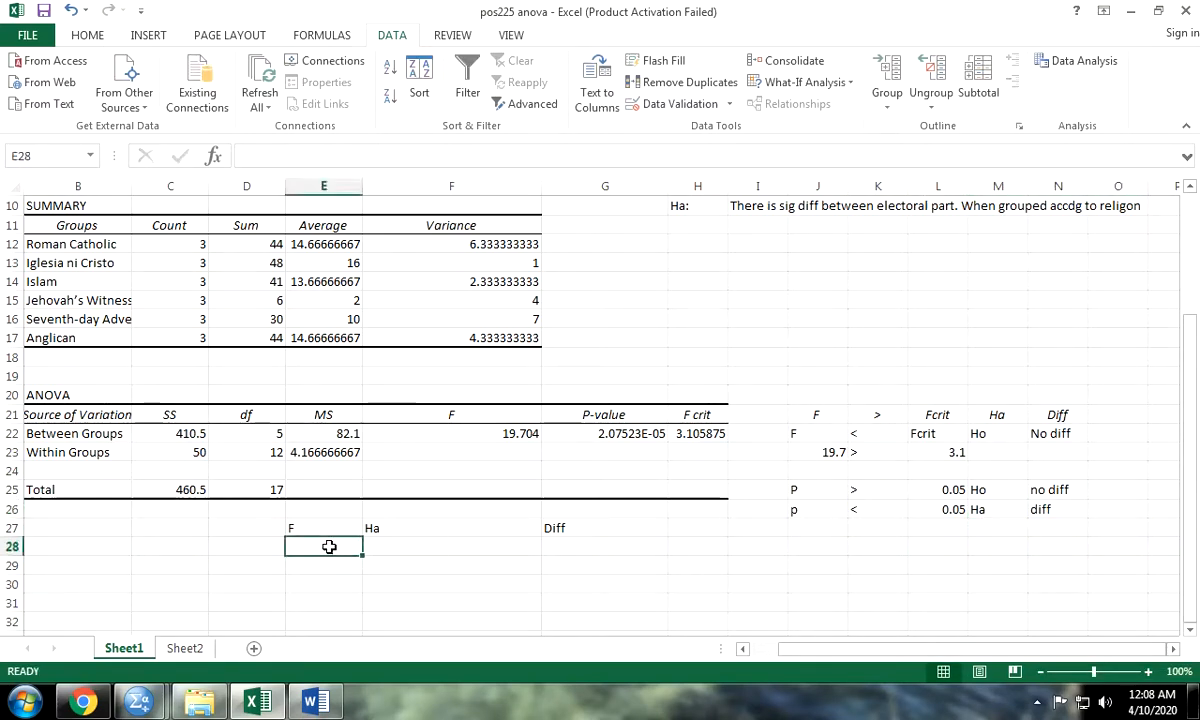
type("p")
key("Tab")
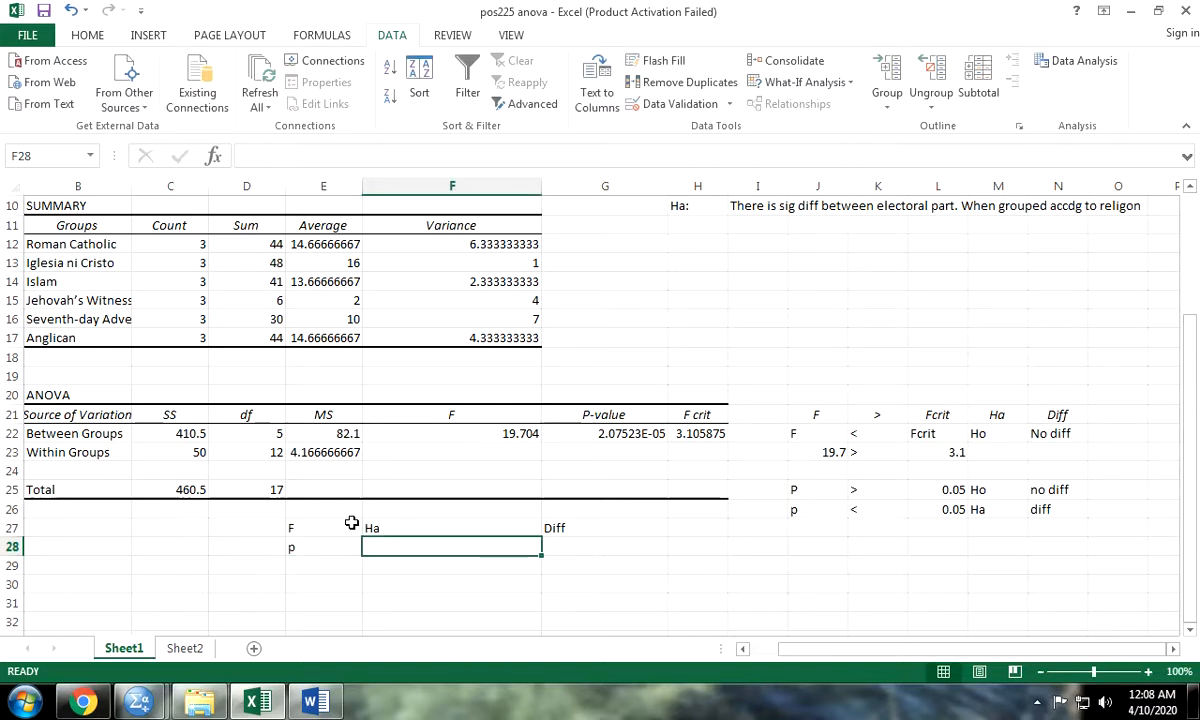
double_click(655, 440)
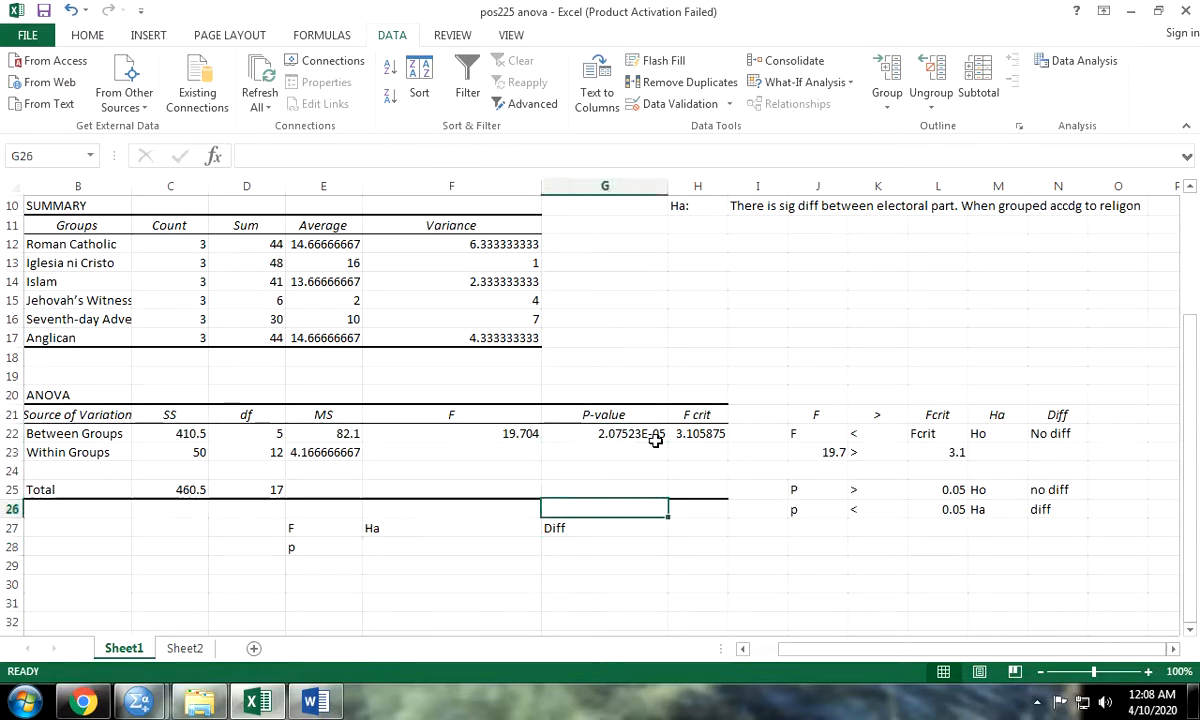
double_click(656, 435)
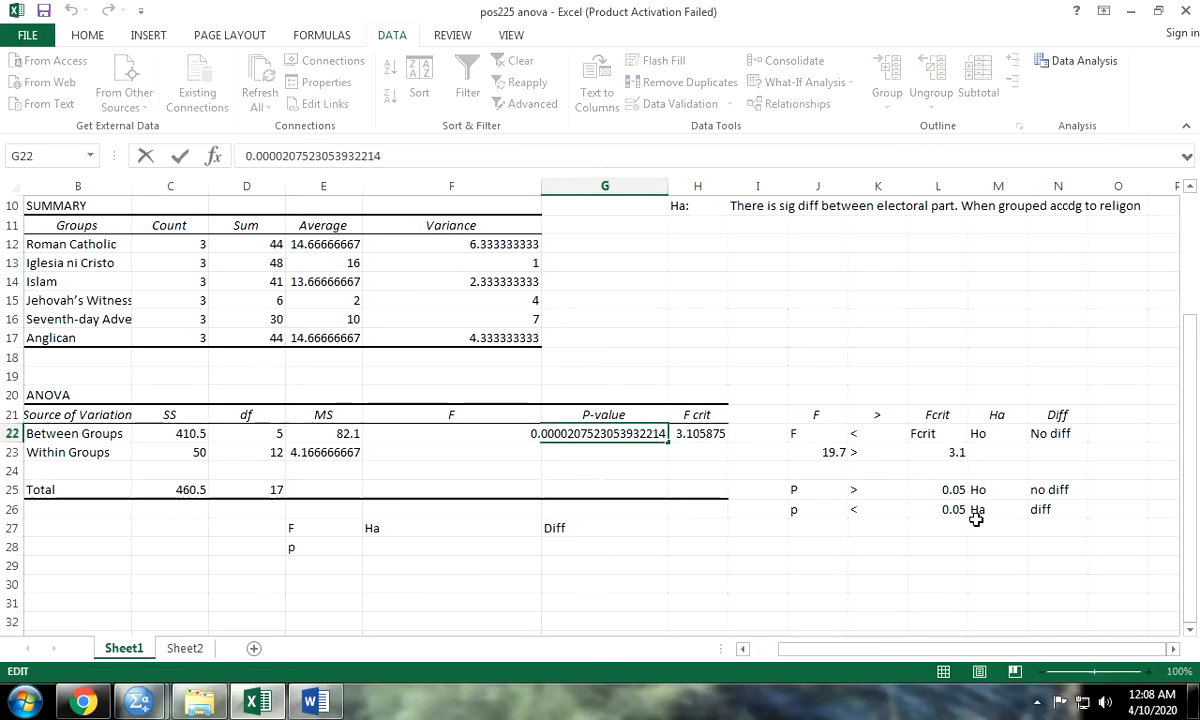
left_click(419, 547)
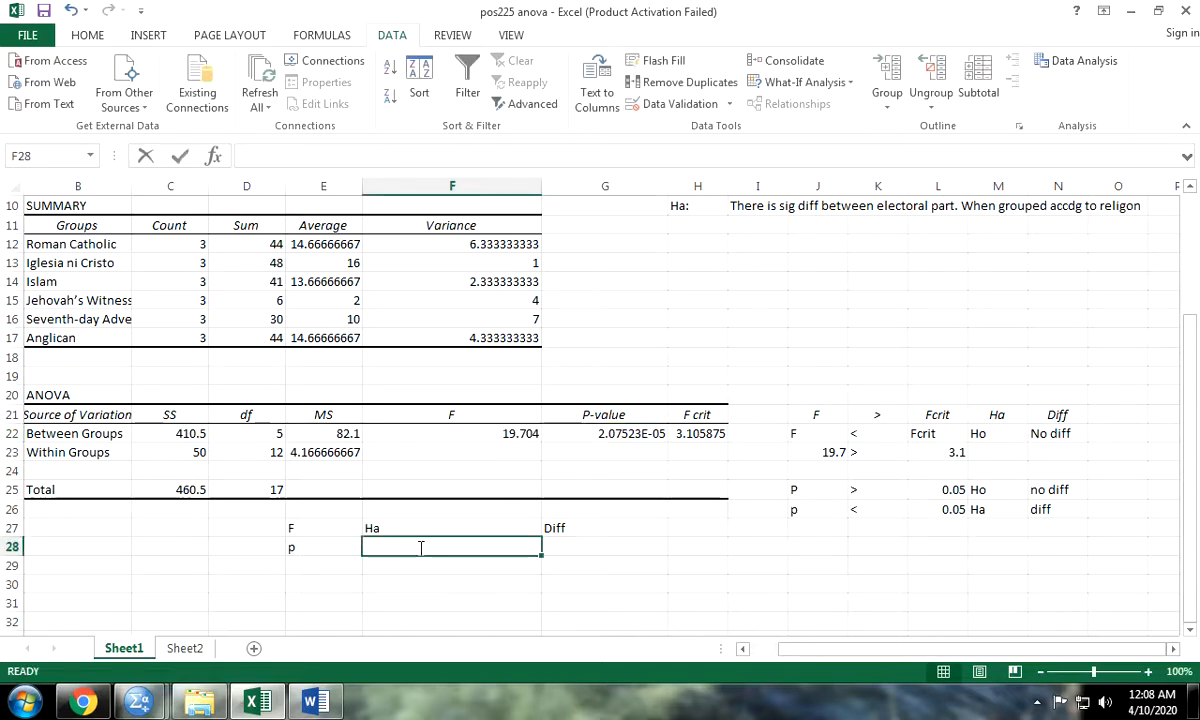
type("Ha")
key("Tab")
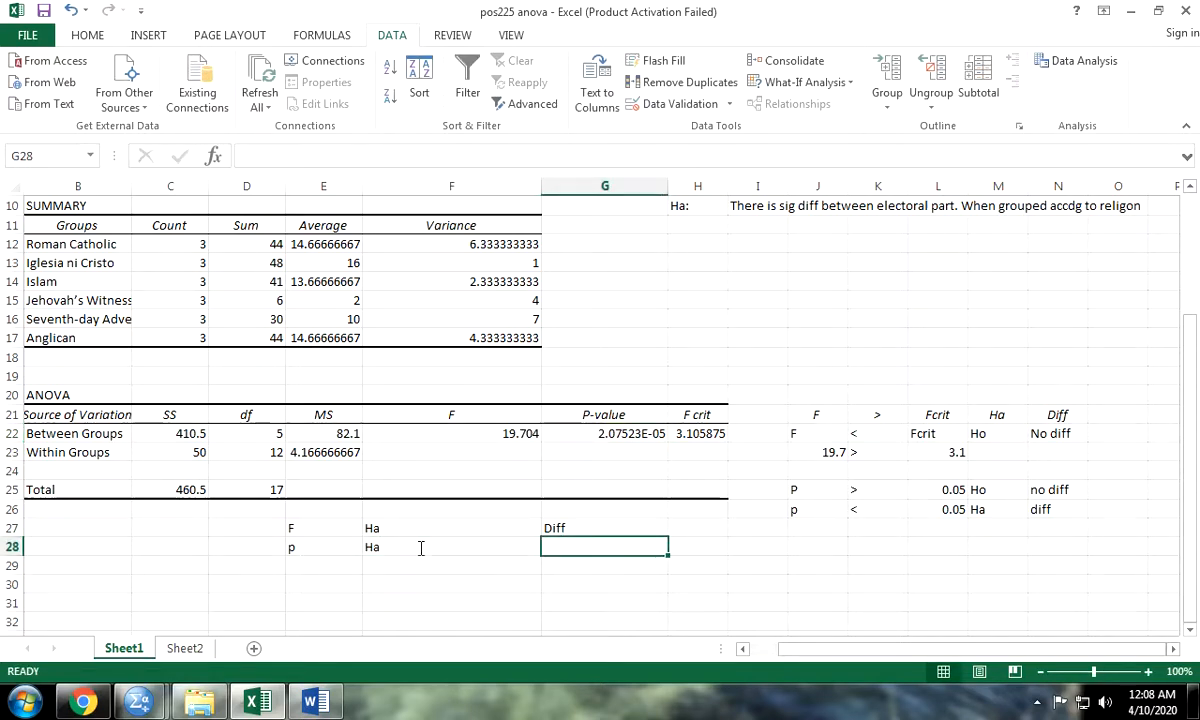
- Complete the p-value conclusion with Diff in G28, capitalised like the entry above it
type("diff")
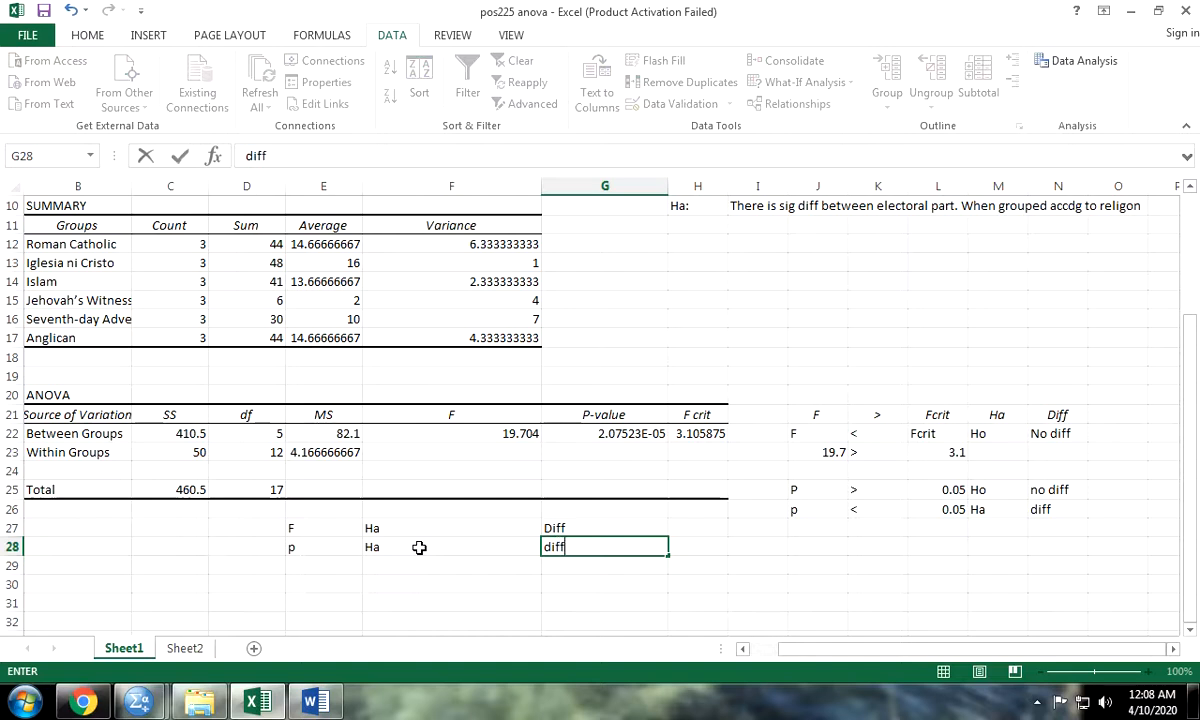
key("Tab")
double_click(556, 546)
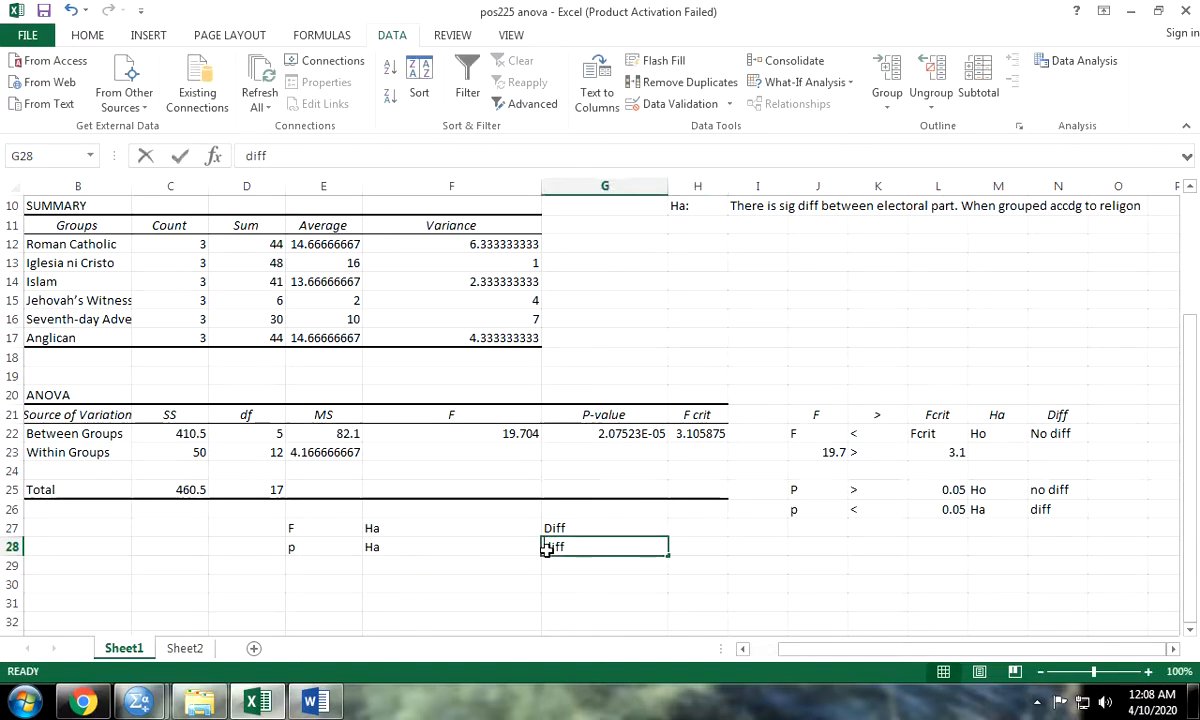
key("BackSpace")
type("D")
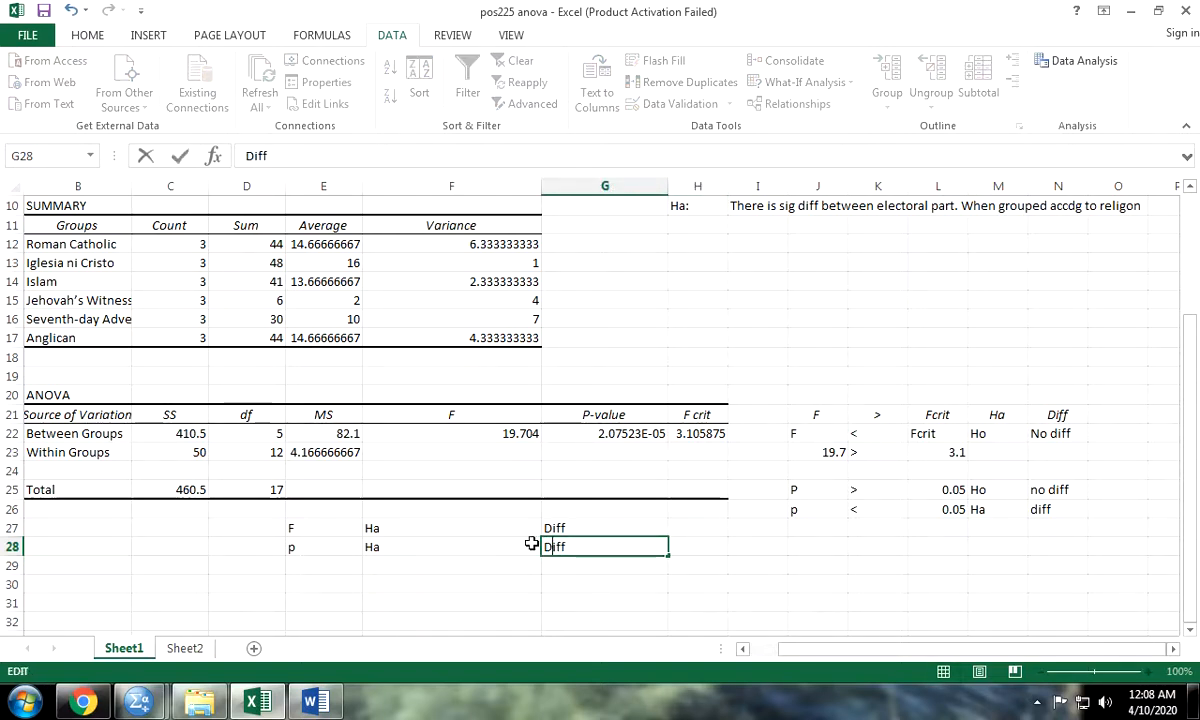
key("Tab")
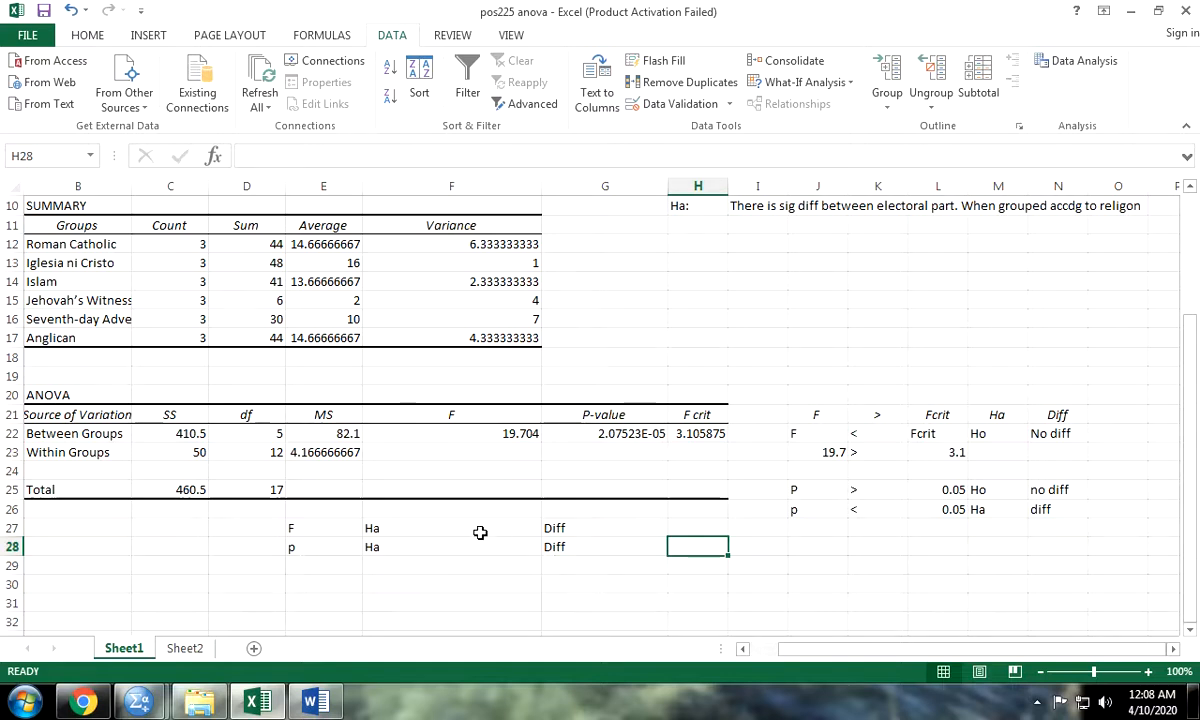
- Compare the F, P-value and F crit results in the ANOVA table with the F and p conclusions in rows 27 and 28
left_click_drag(430, 421, 700, 436)
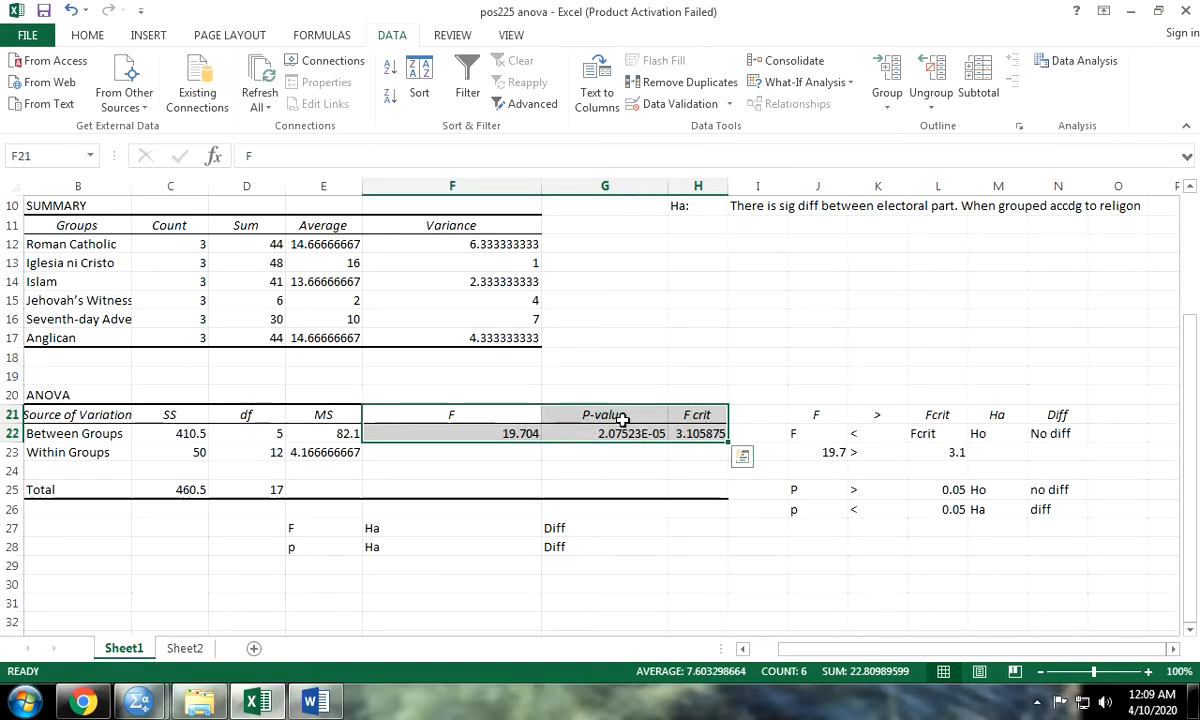
left_click(494, 477)
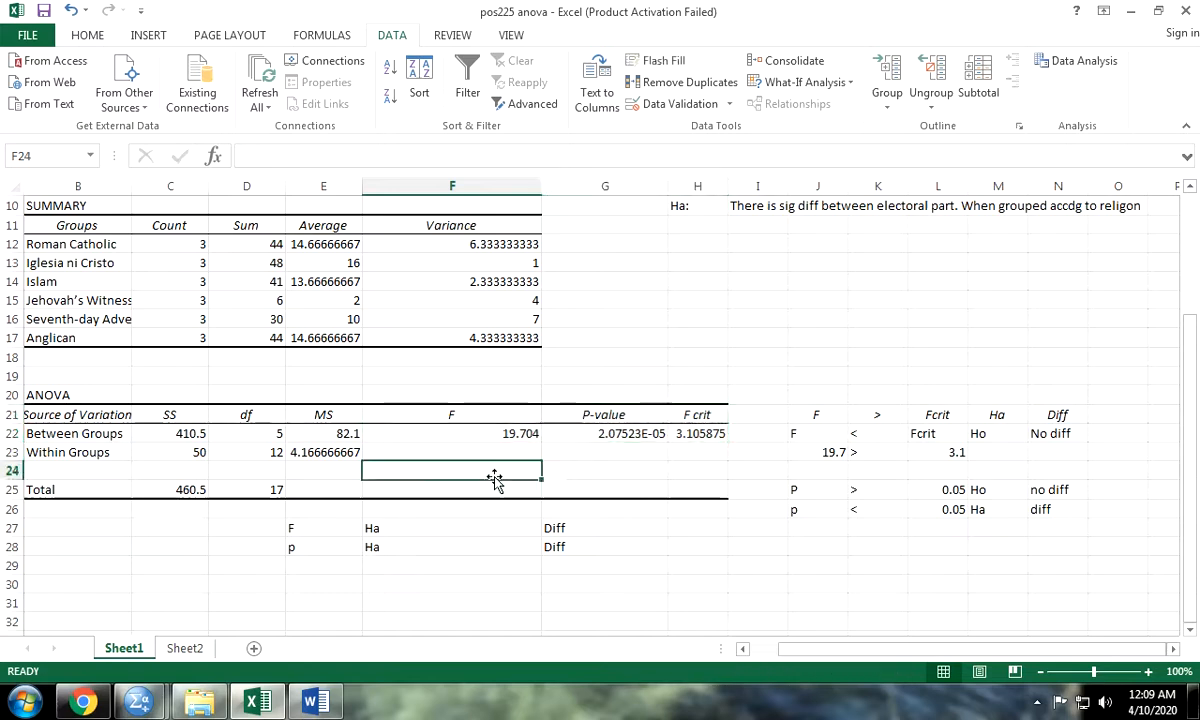
left_click(627, 417)
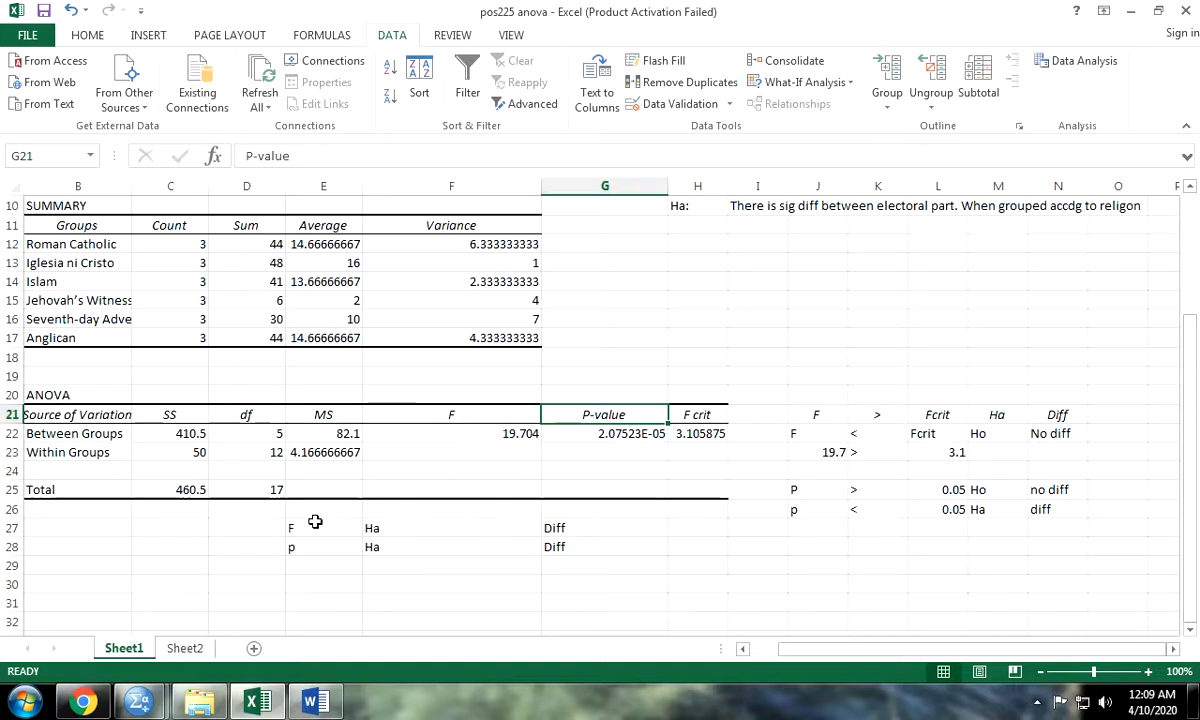
left_click_drag(315, 521, 450, 555)
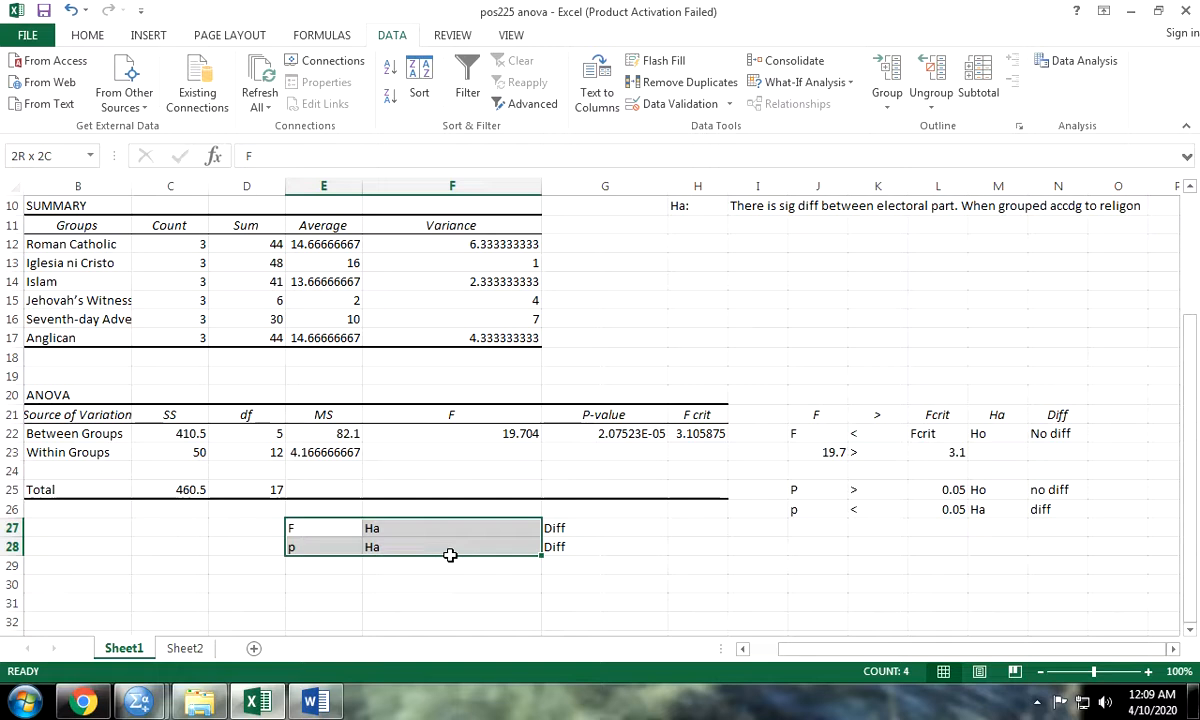
left_click_drag(450, 555, 553, 551)
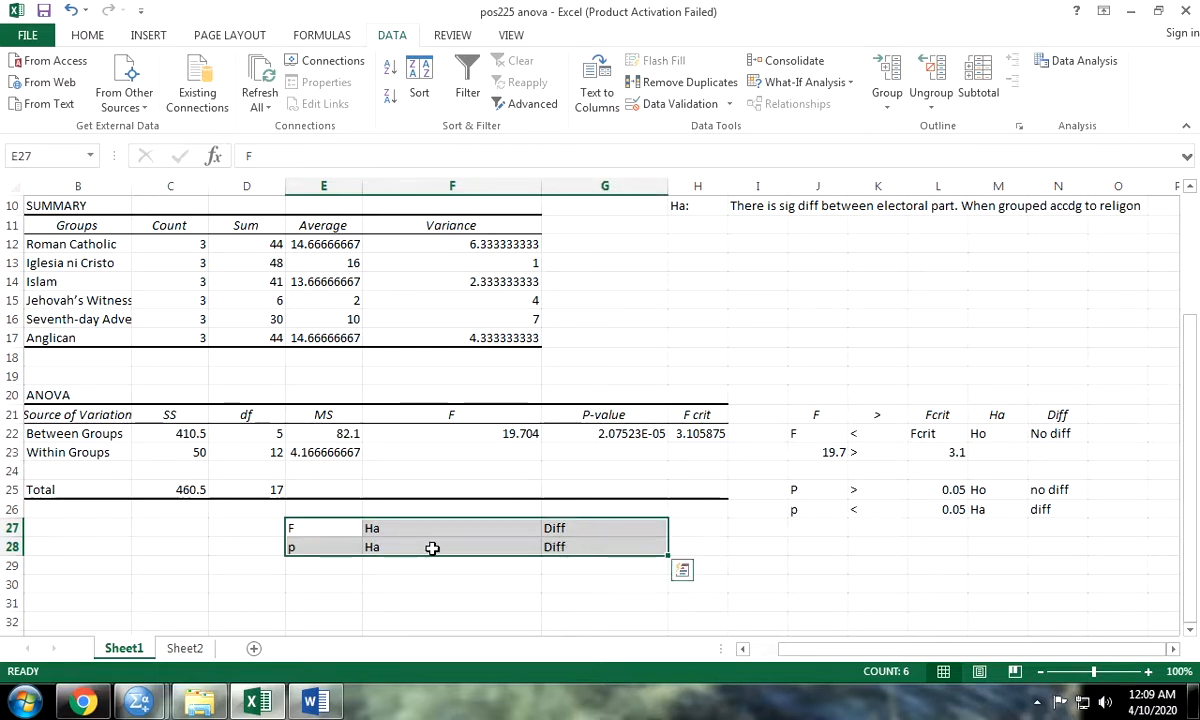
left_click(307, 530)
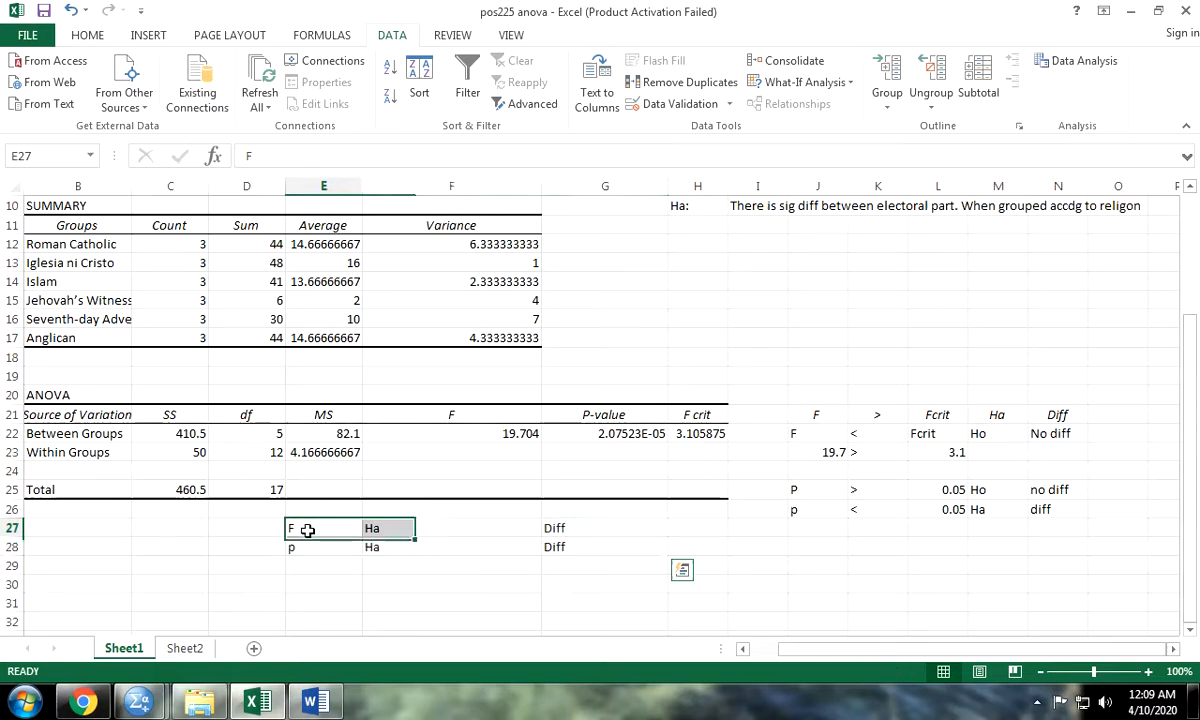
left_click_drag(313, 545, 562, 549)
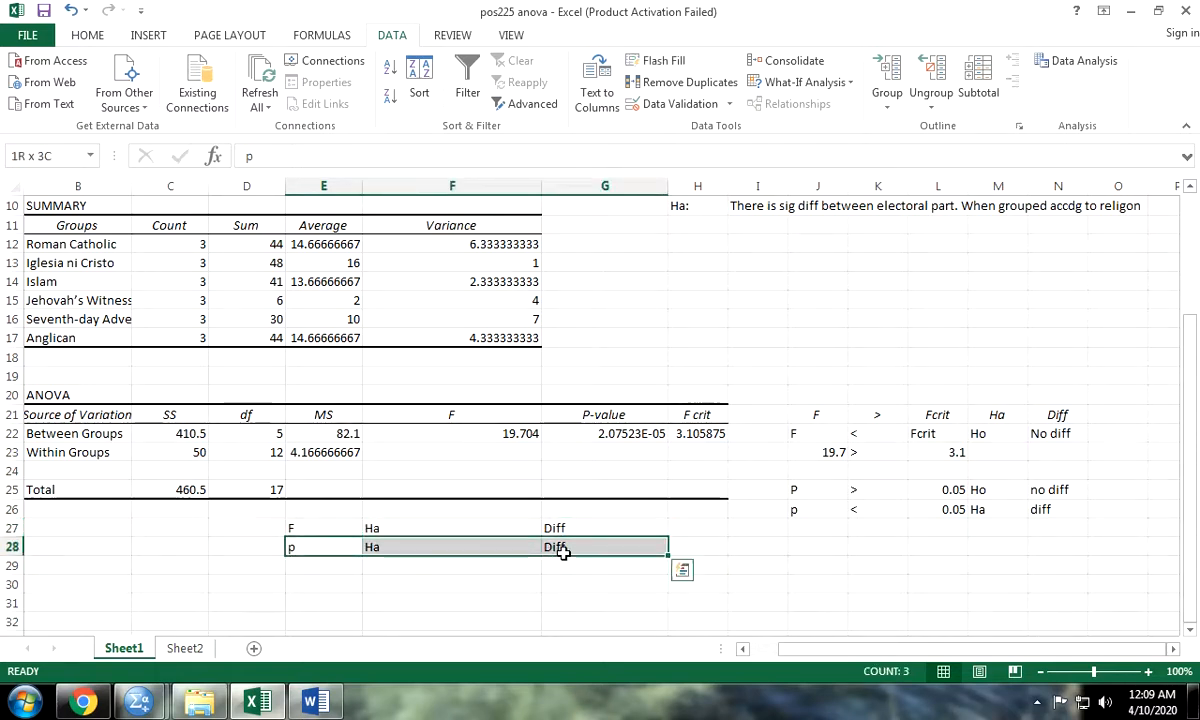
left_click(605, 433)
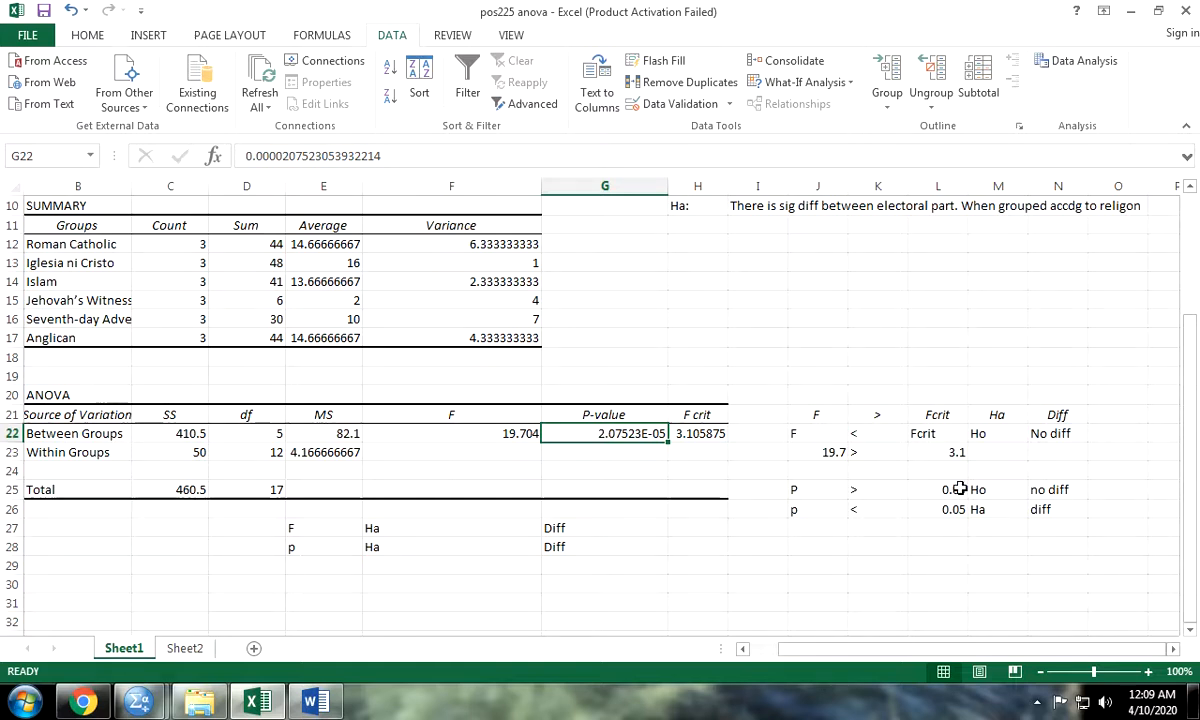
- Enter the heading Post-Hoc Analysis in B30 below the ANOVA conclusions
left_click_drag(810, 648, 779, 648)
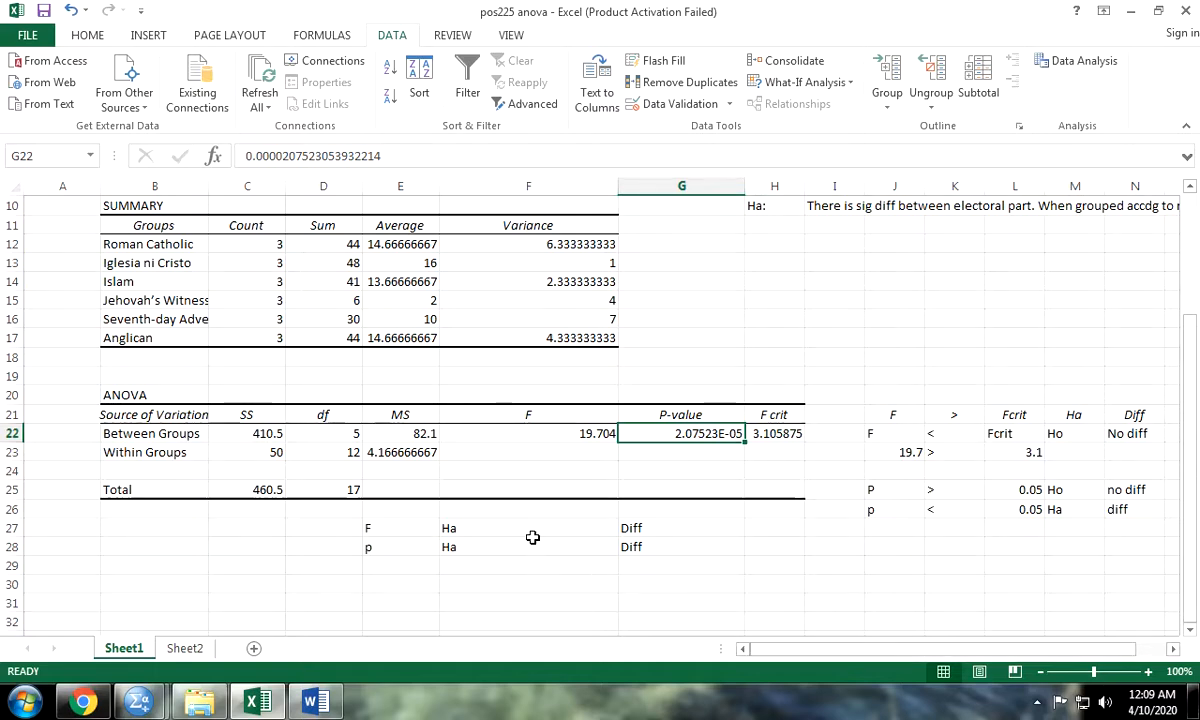
scroll(532, 537, "up", 1)
scroll(440, 558, "down", 1)
left_click(165, 582)
type("P")
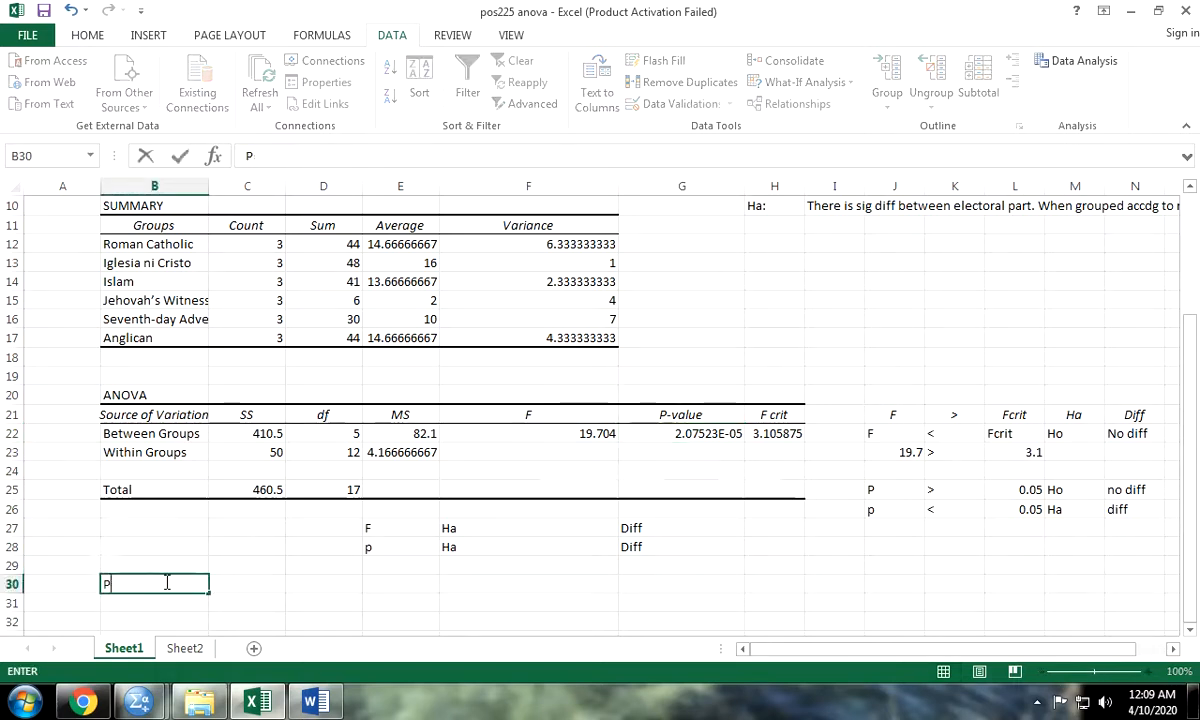
type("ost H")
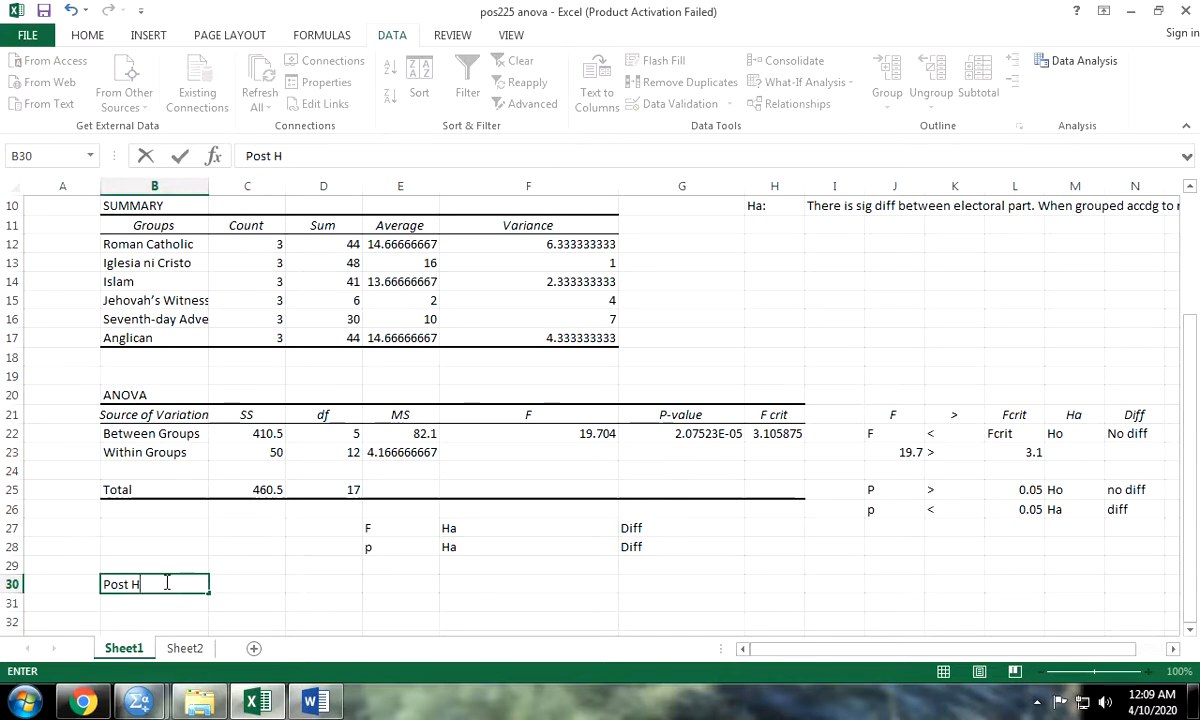
type("oc Analysis")
key("Tab")
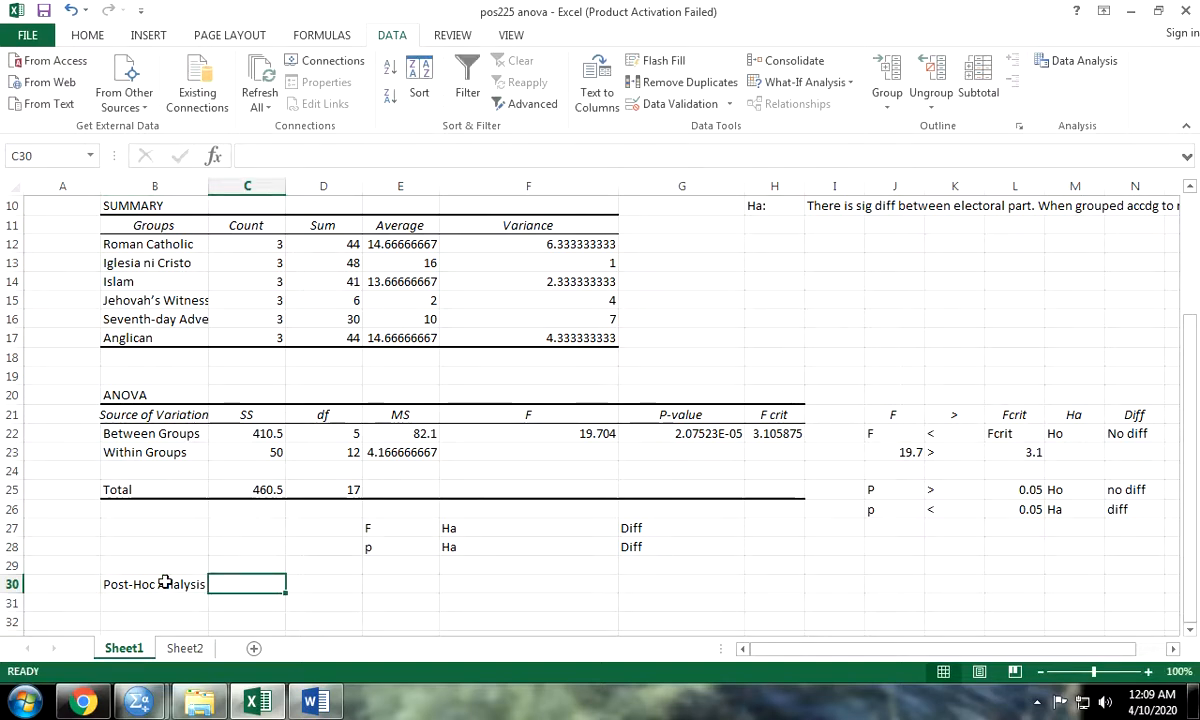
- Review the F value, the Ha and Diff conclusions in rows 27 and 28, the Post-Hoc Analysis heading and the source data
left_click(573, 434)
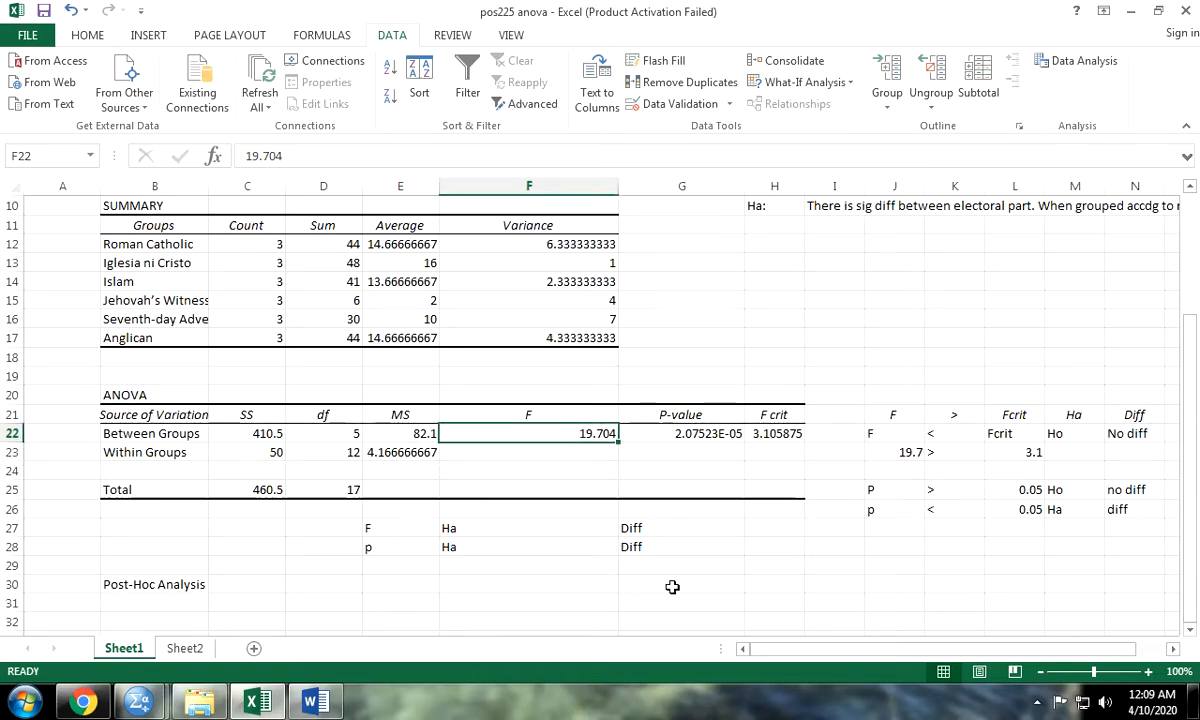
left_click_drag(380, 530, 631, 547)
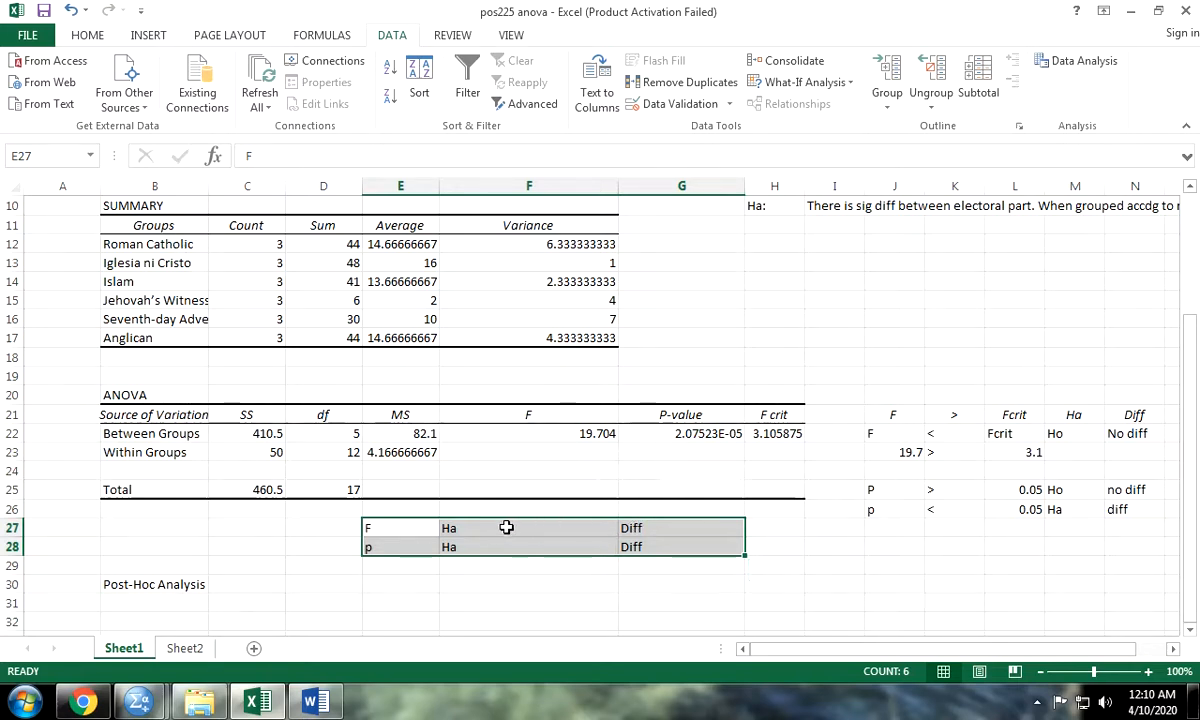
left_click(632, 527)
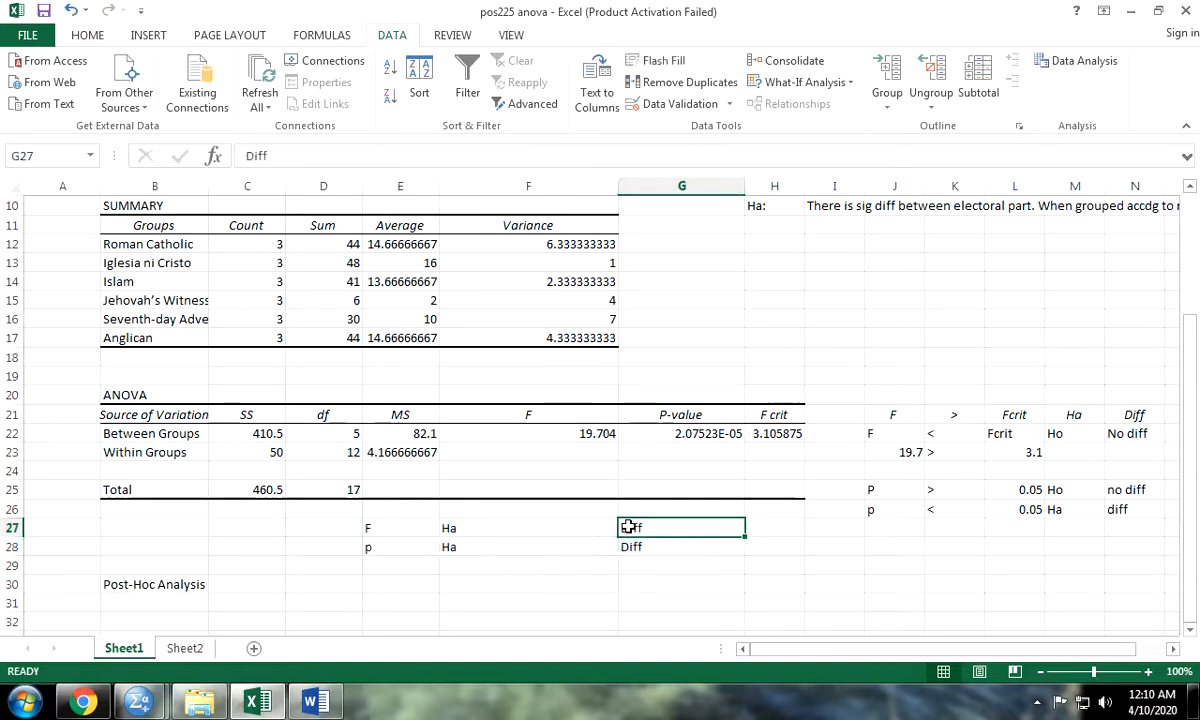
left_click_drag(647, 530, 645, 560)
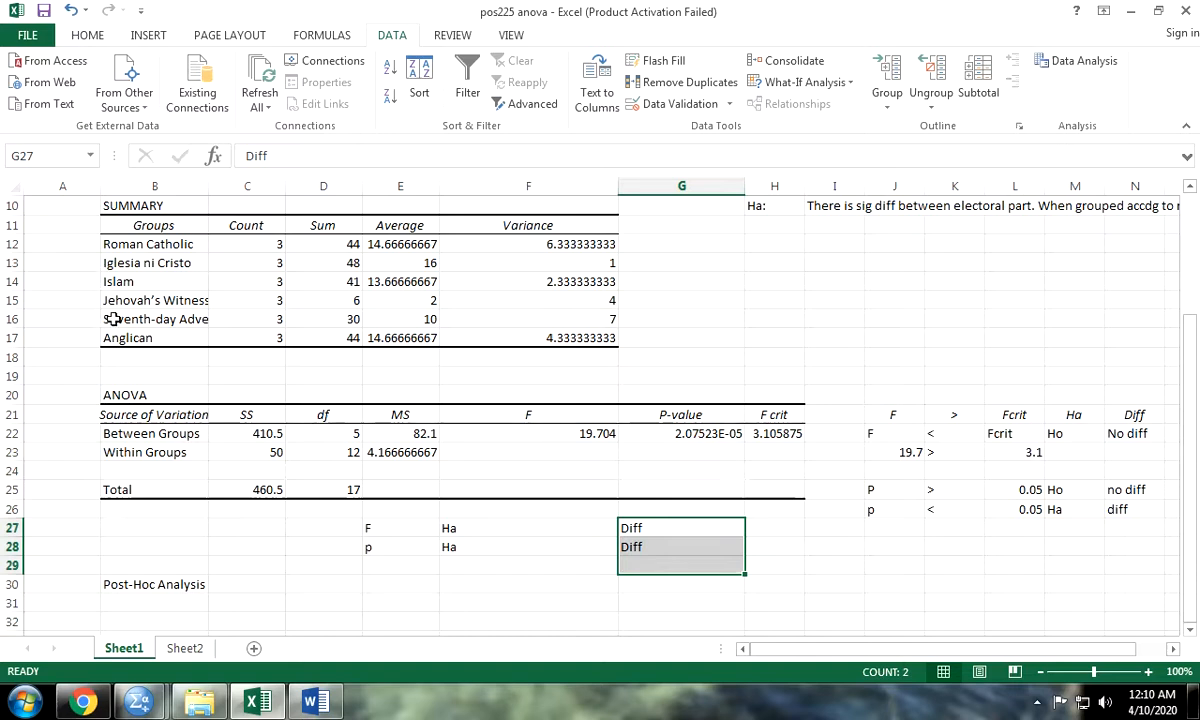
left_click(190, 585)
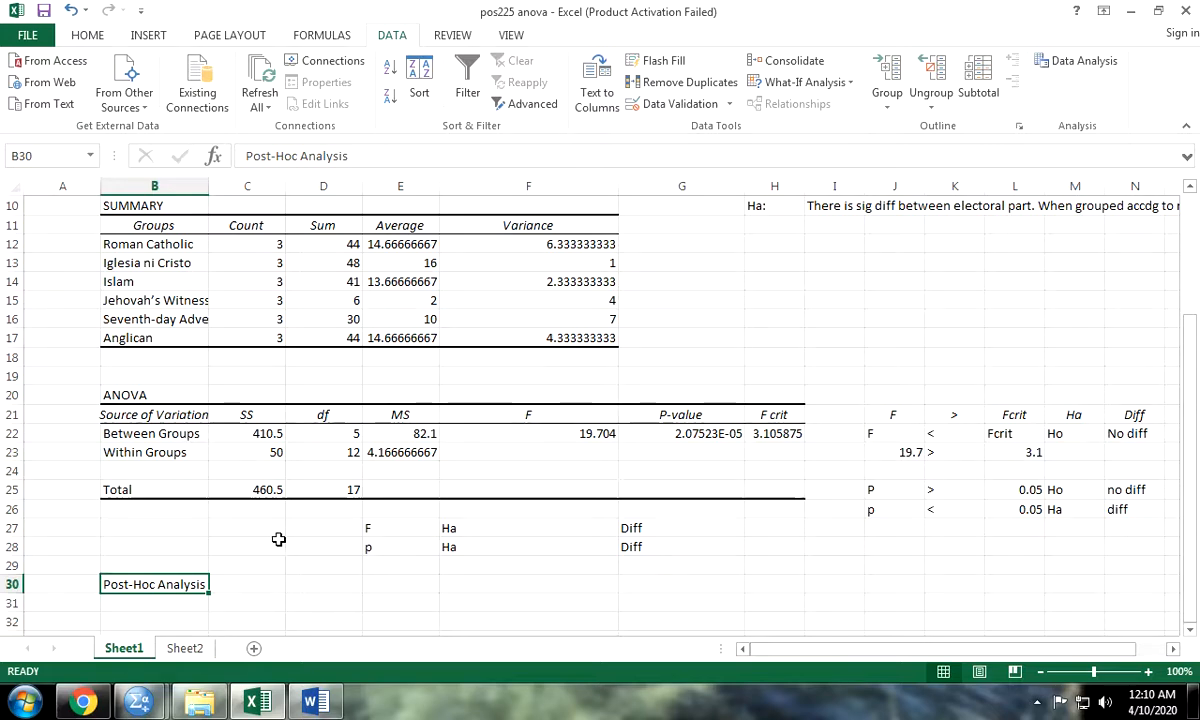
left_click(257, 584)
scroll(258, 587, "down", 1)
left_click_drag(241, 535, 248, 566)
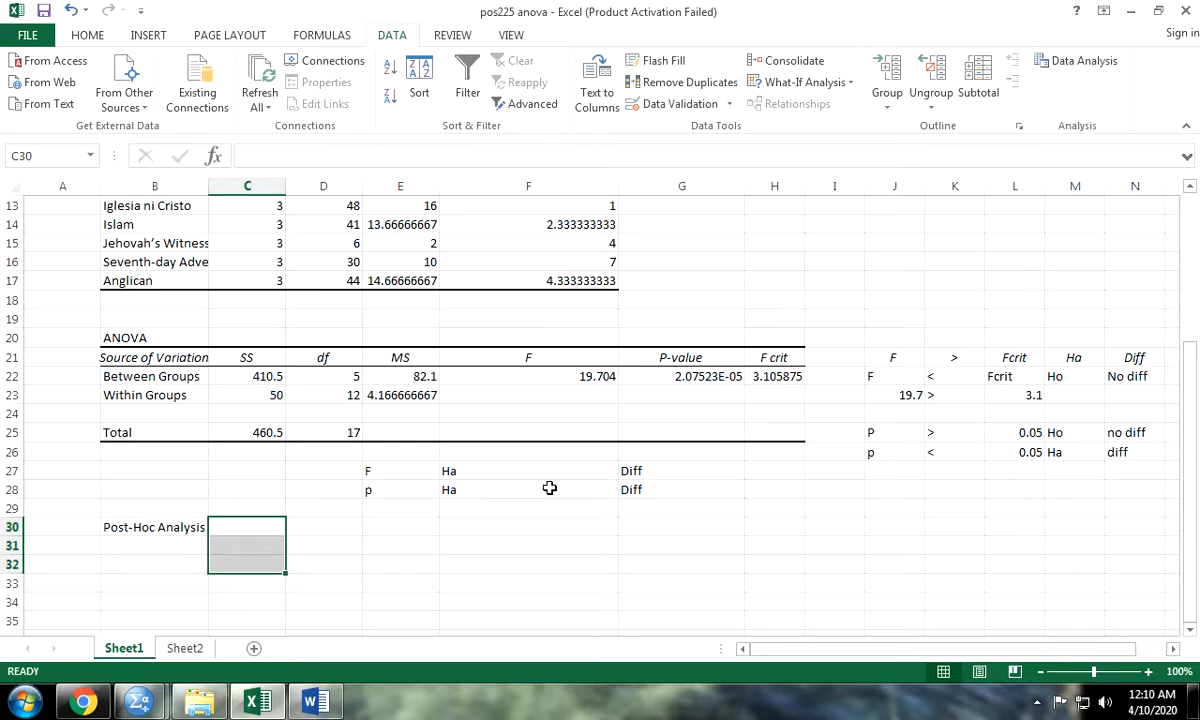
left_click(497, 469)
left_click_drag(497, 469, 625, 481)
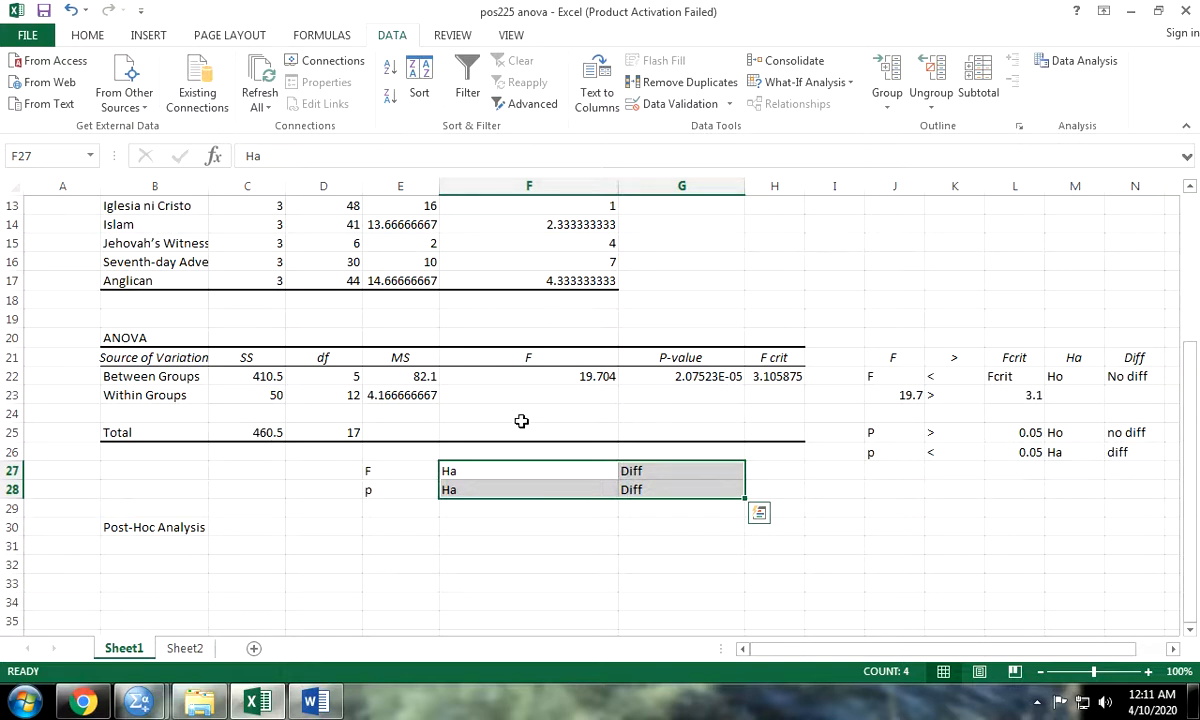
left_click(192, 540)
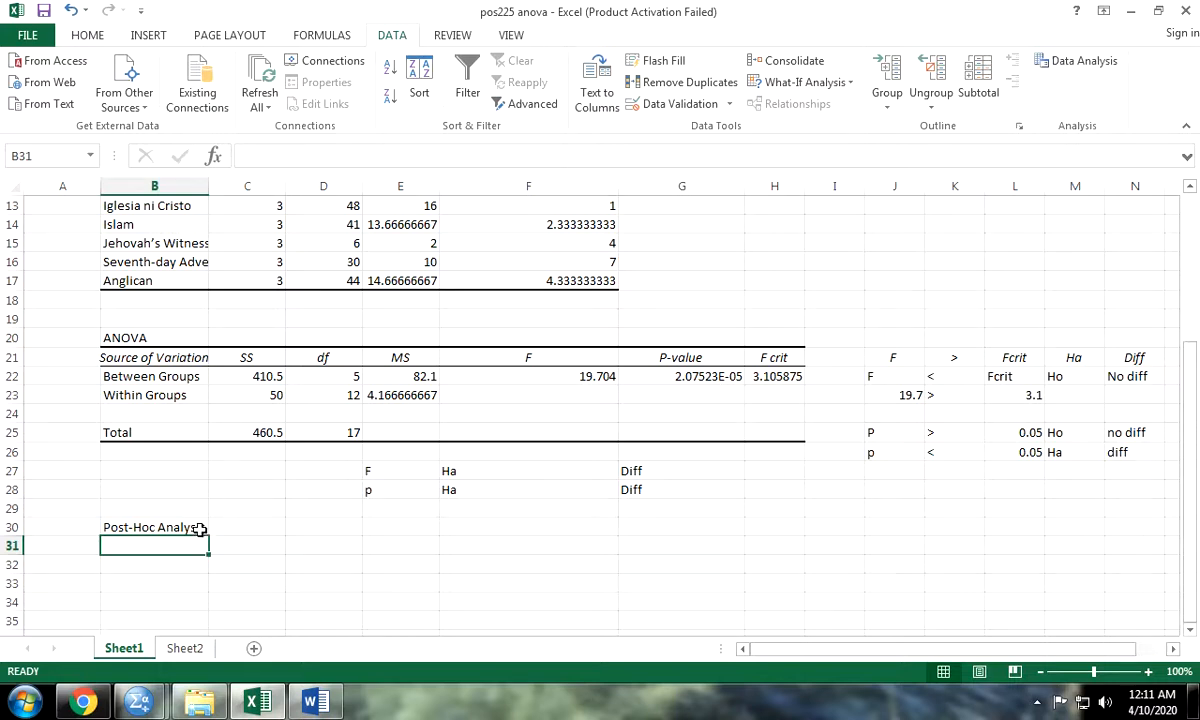
left_click_drag(205, 526, 230, 547)
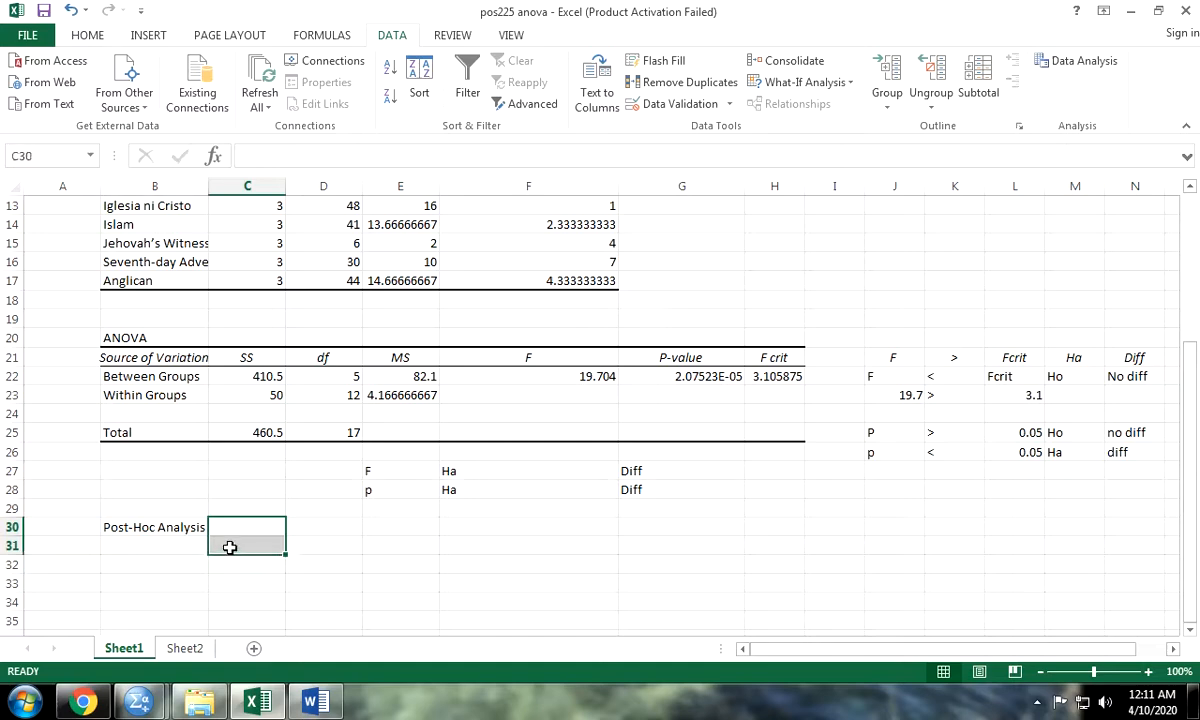
scroll(350, 540, "up", 4)
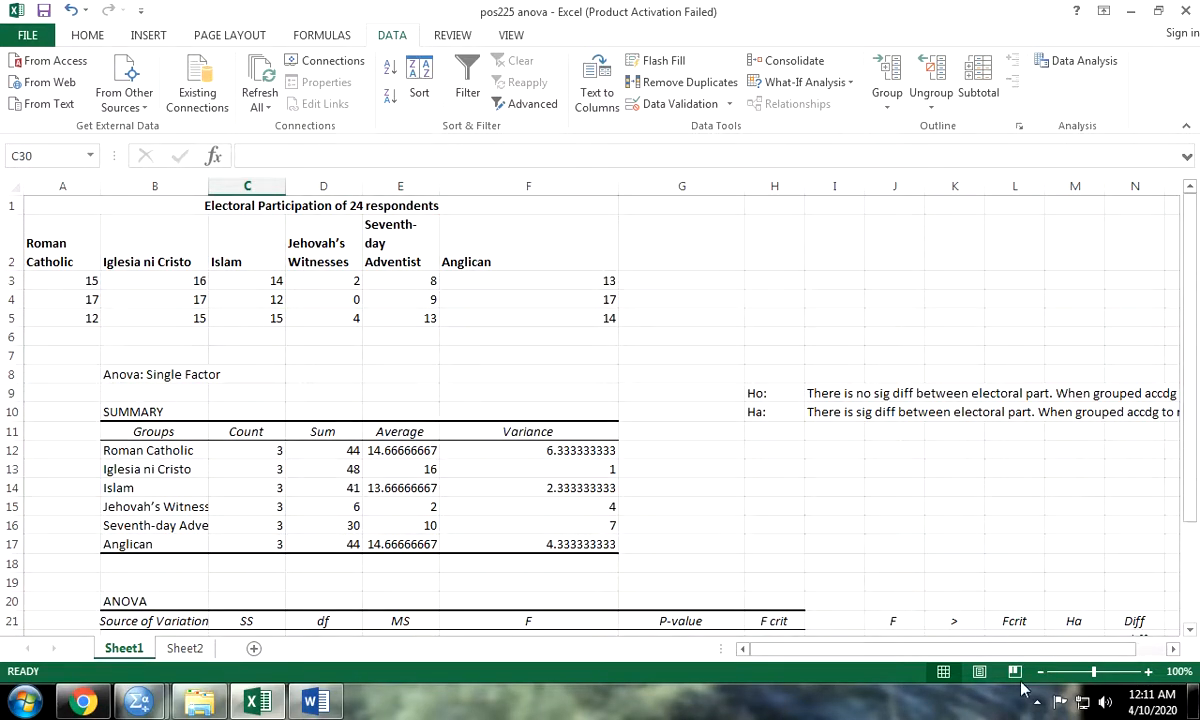
left_click(1037, 705)
left_click(1035, 575)
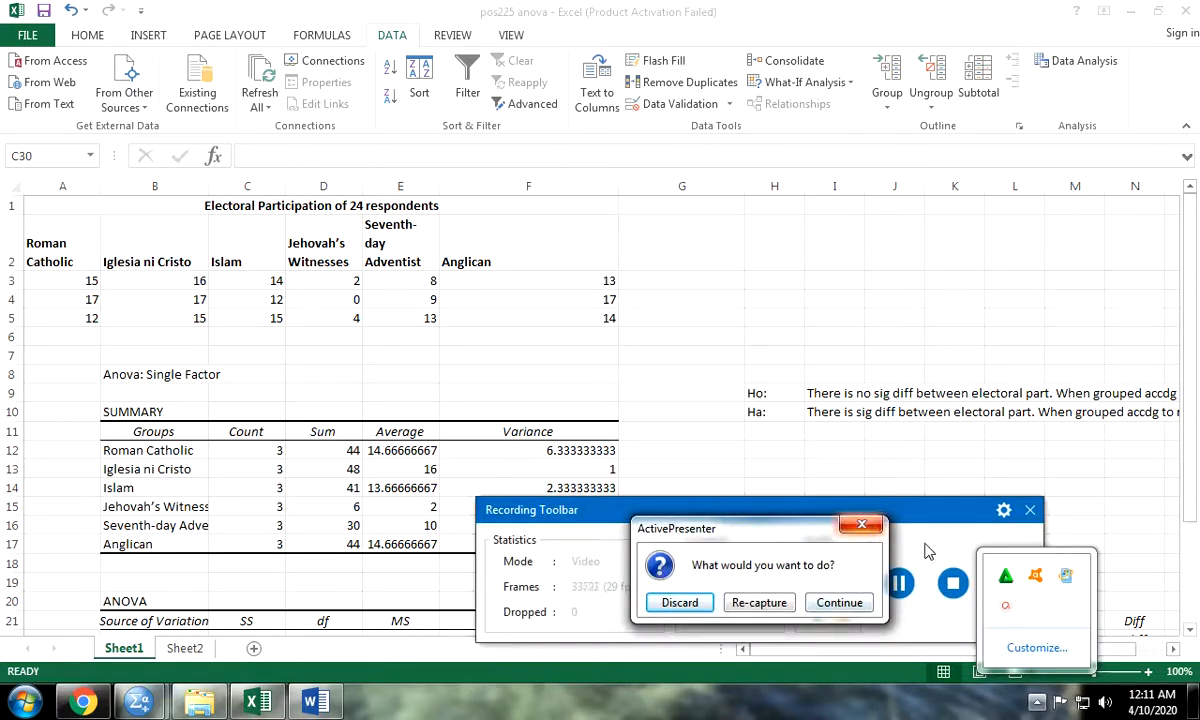
left_click(952, 588)
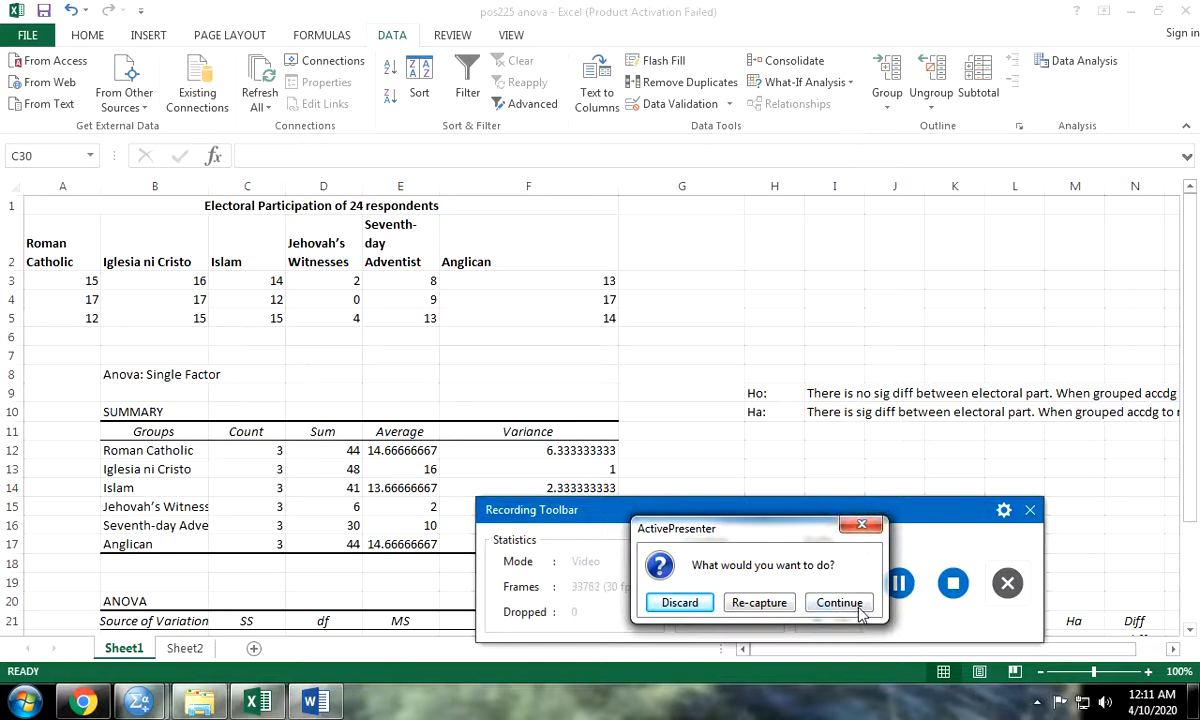